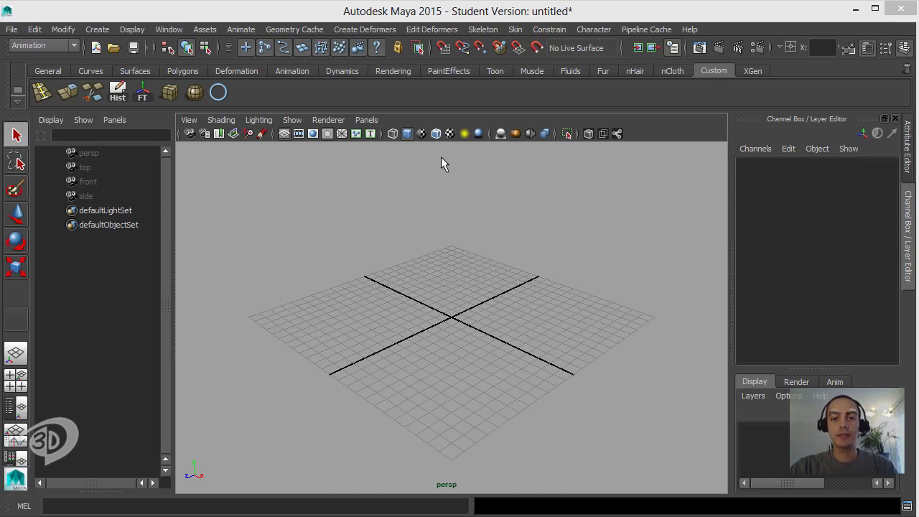
# Open the scene model_Peixinho_03.ma from the project's Models/Character/Peixinho folder
pyautogui.click(115, 48)
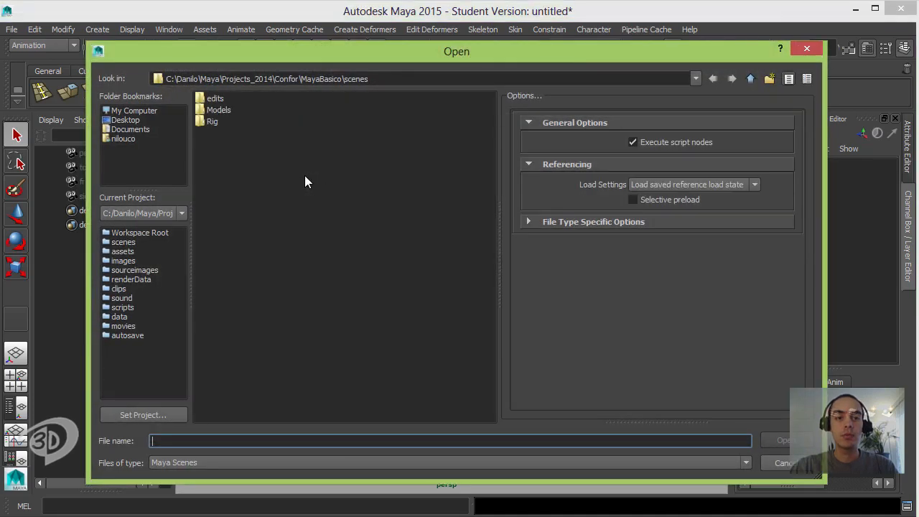
pyautogui.doubleClick(228, 112)
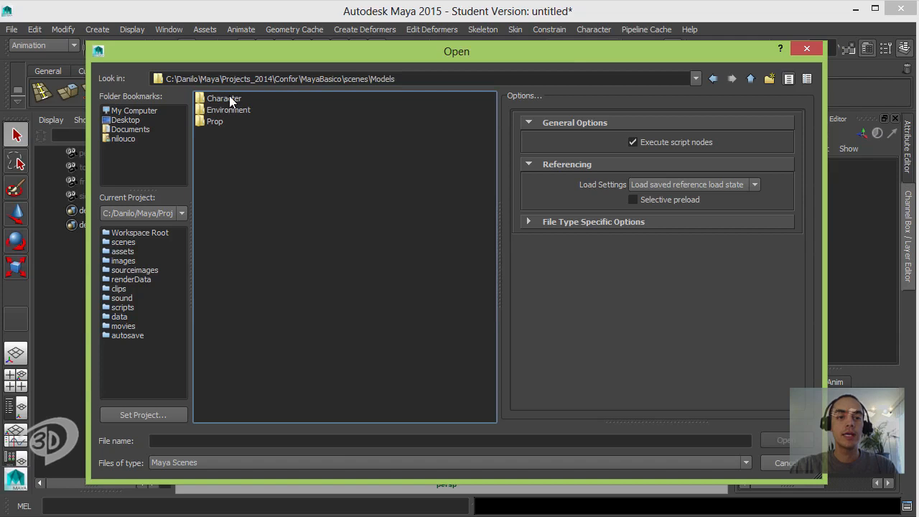
pyautogui.doubleClick(228, 98)
pyautogui.doubleClick(219, 98)
pyautogui.click(242, 144)
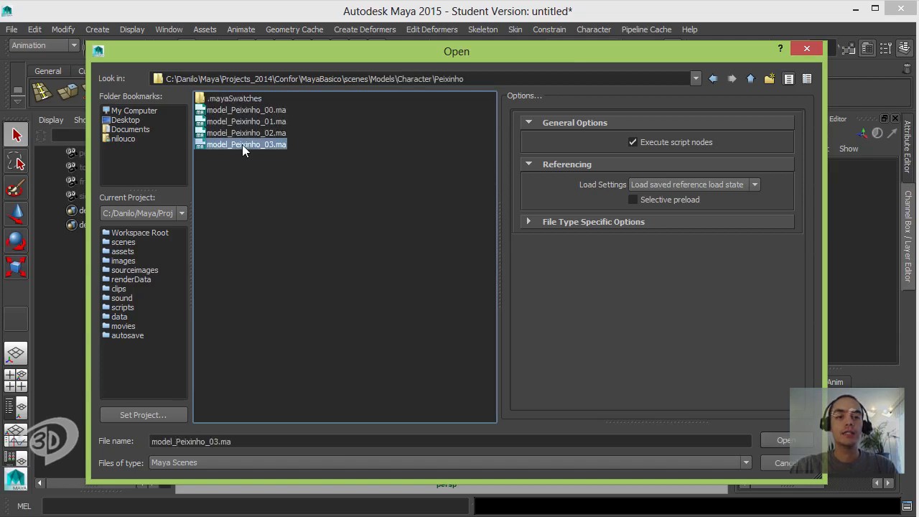
pyautogui.click(794, 439)
pyautogui.click(481, 275)
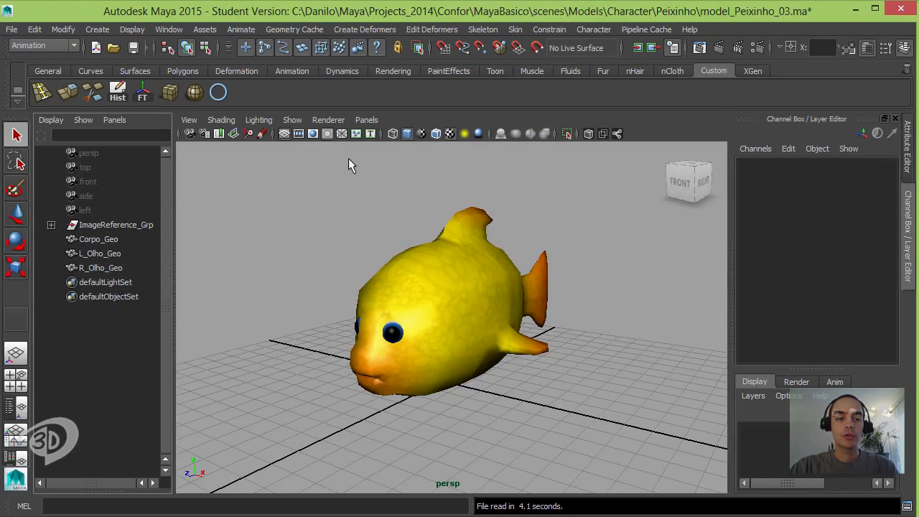
# Begin saving the scene under a new name and create a folder named Character inside scenes/Rig, entering it
pyautogui.click(12, 30)
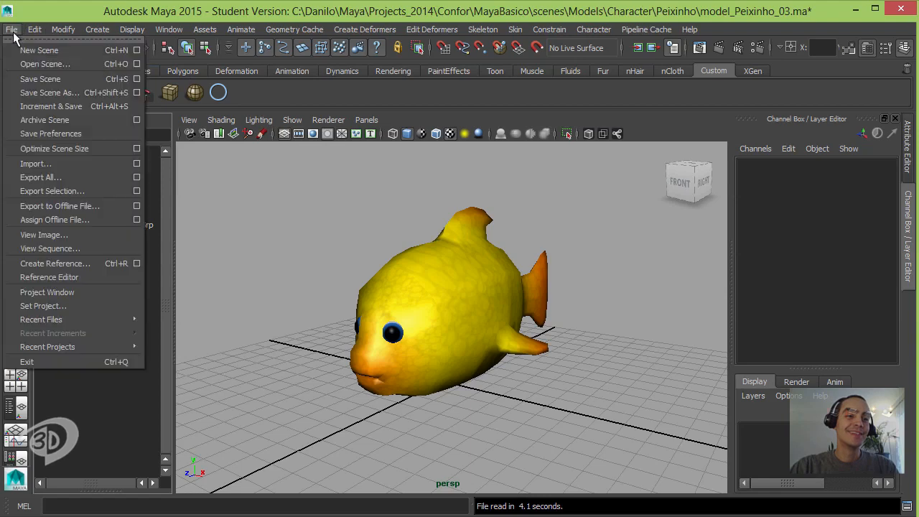
pyautogui.click(57, 95)
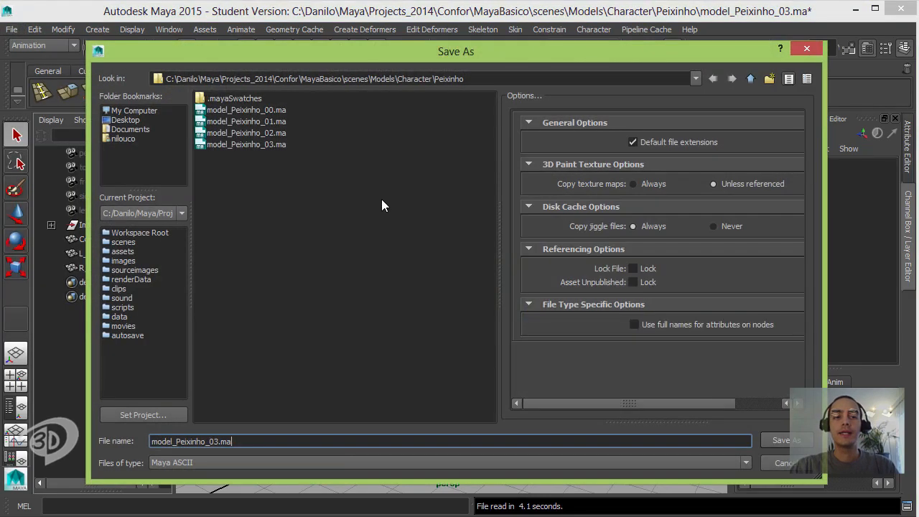
pyautogui.click(752, 79)
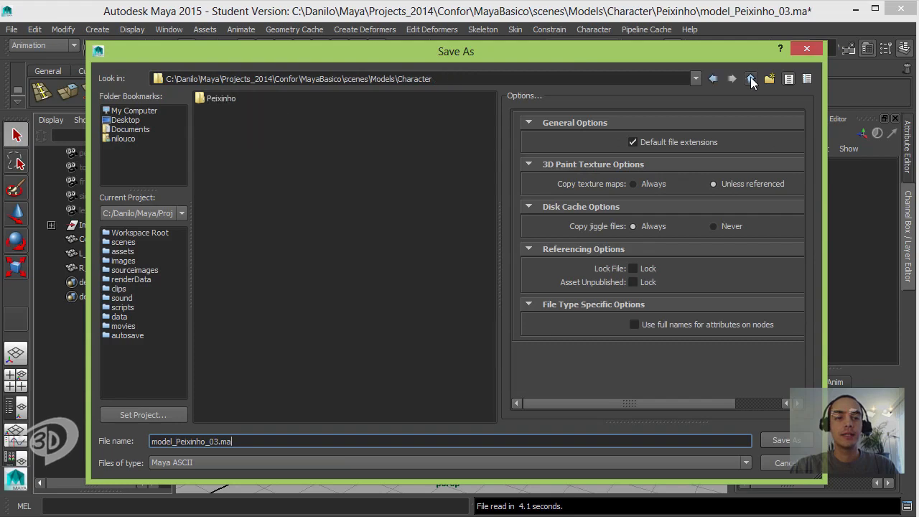
pyautogui.click(751, 79)
pyautogui.click(751, 79)
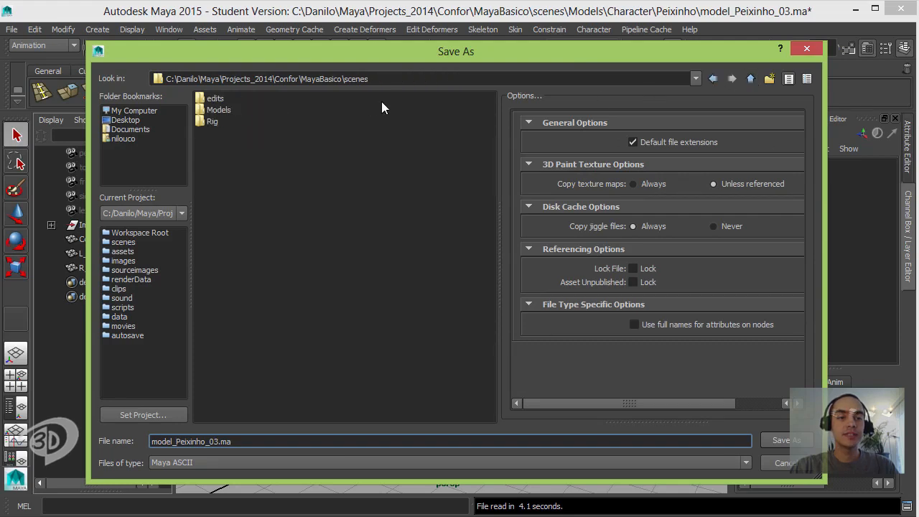
pyautogui.doubleClick(212, 122)
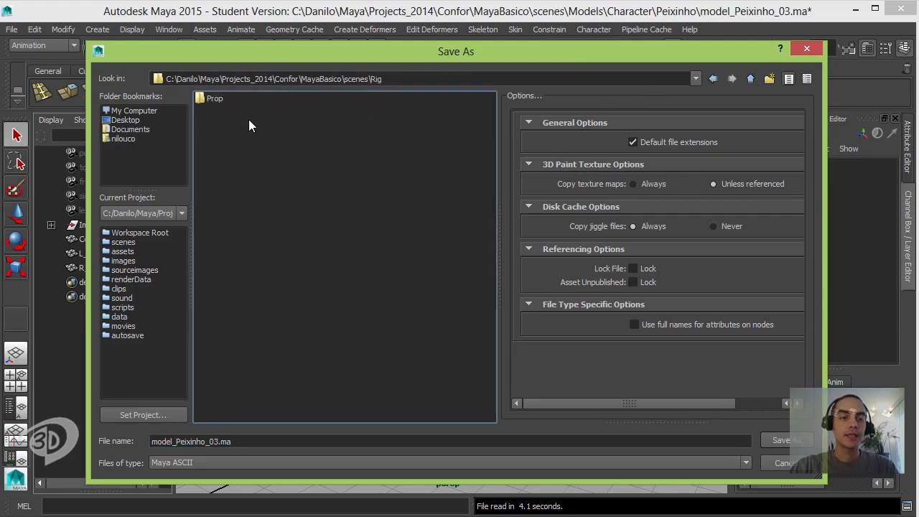
pyautogui.click(769, 79)
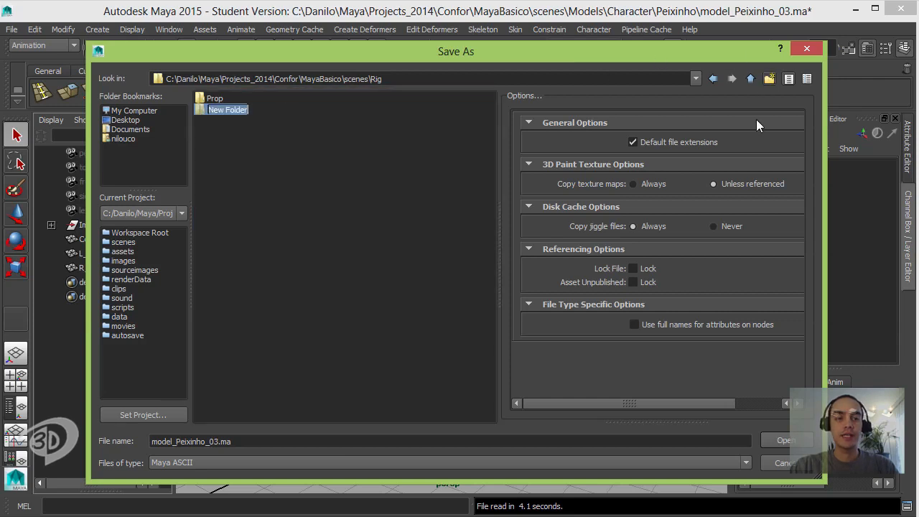
pyautogui.write('Character')
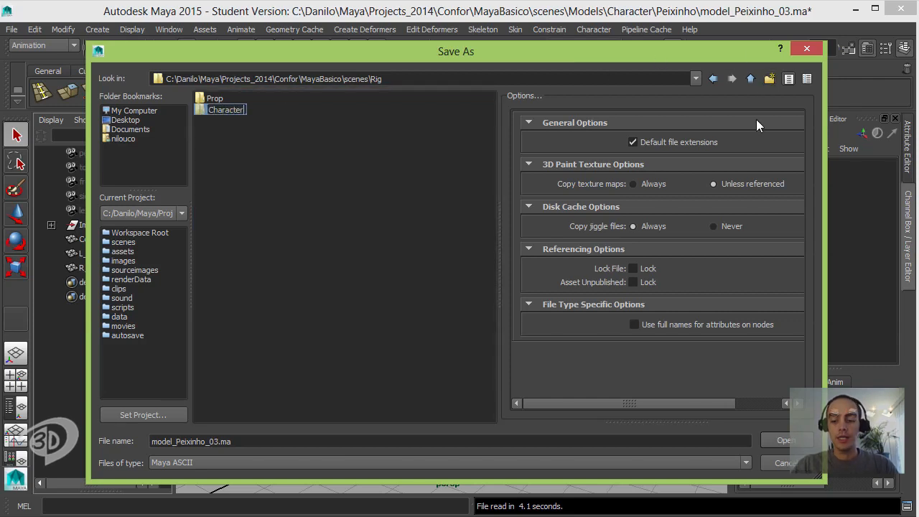
pyautogui.press('Return')
pyautogui.press('Return')
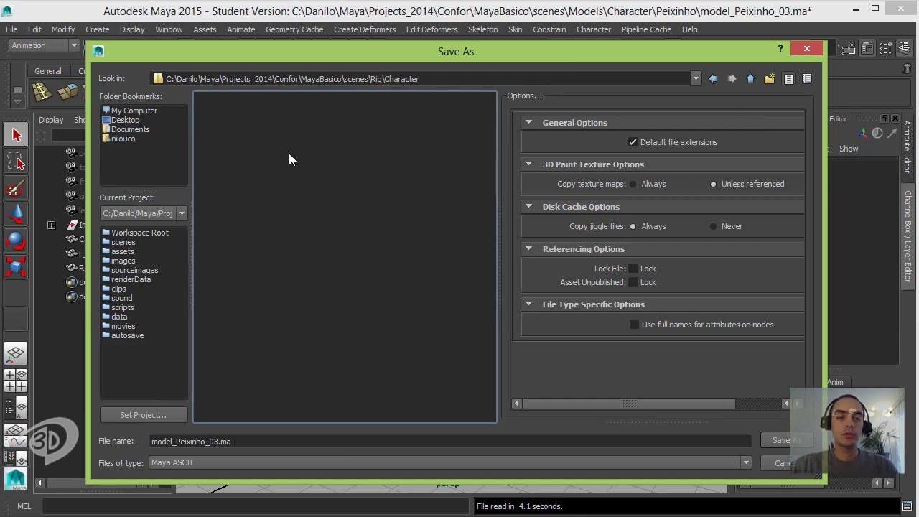
# Create a subfolder named WIP inside the Character folder and enter it
pyautogui.click(769, 79)
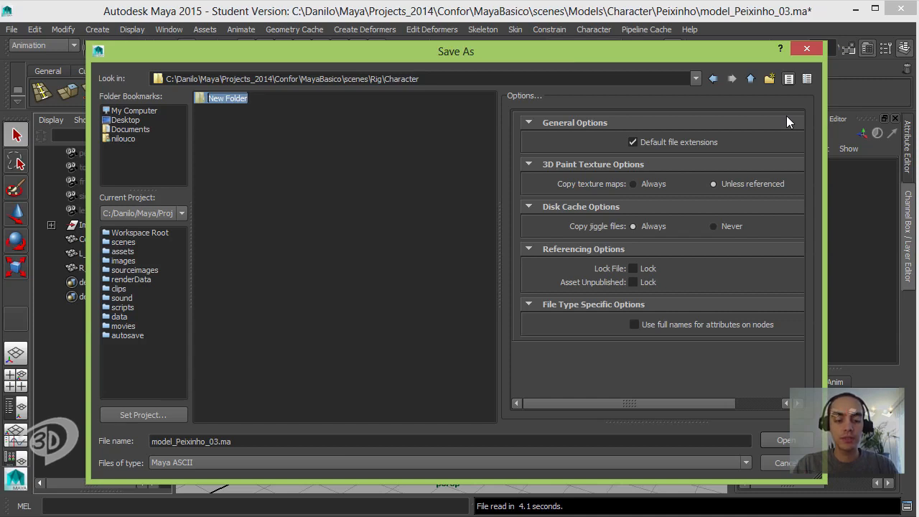
pyautogui.write('WIP')
pyautogui.press('Return')
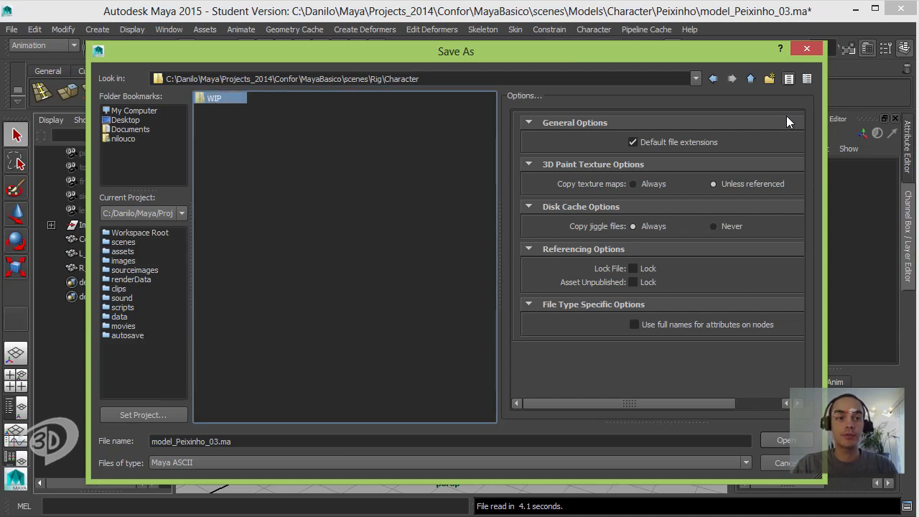
pyautogui.press('Return')
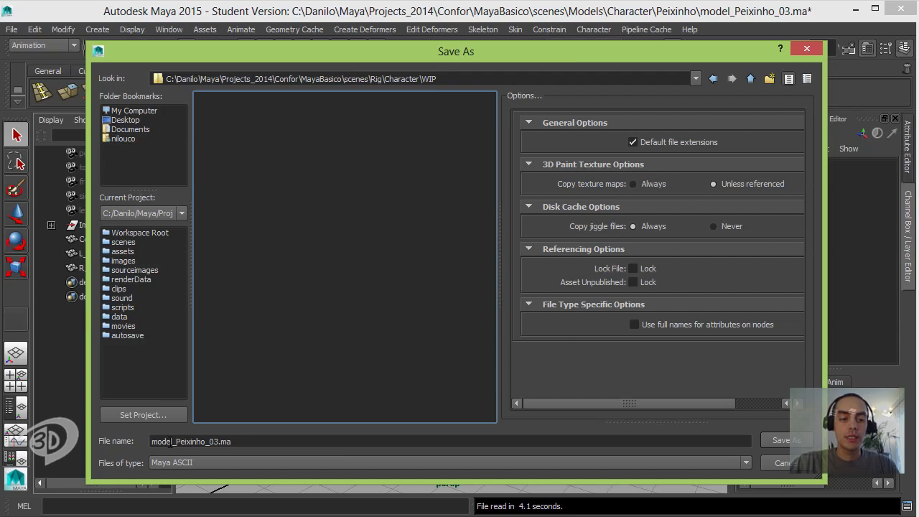
# Name the file wip_rig_Peixinho_00.ma and save it as Maya ASCII in the WIP folder
pyautogui.click(170, 441)
pyautogui.press('BackSpace')
pyautogui.press('BackSpace')
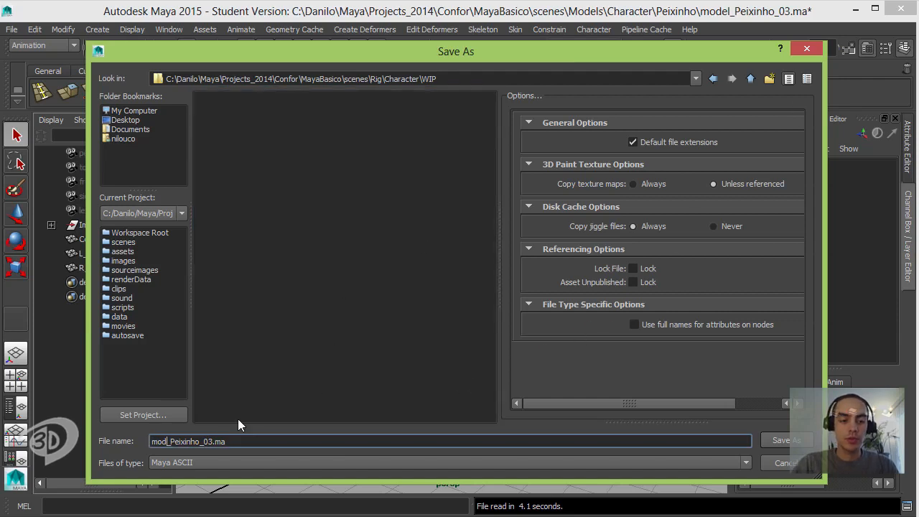
pyautogui.press('BackSpace')
pyautogui.press('BackSpace')
pyautogui.press('BackSpace')
pyautogui.write('wip_')
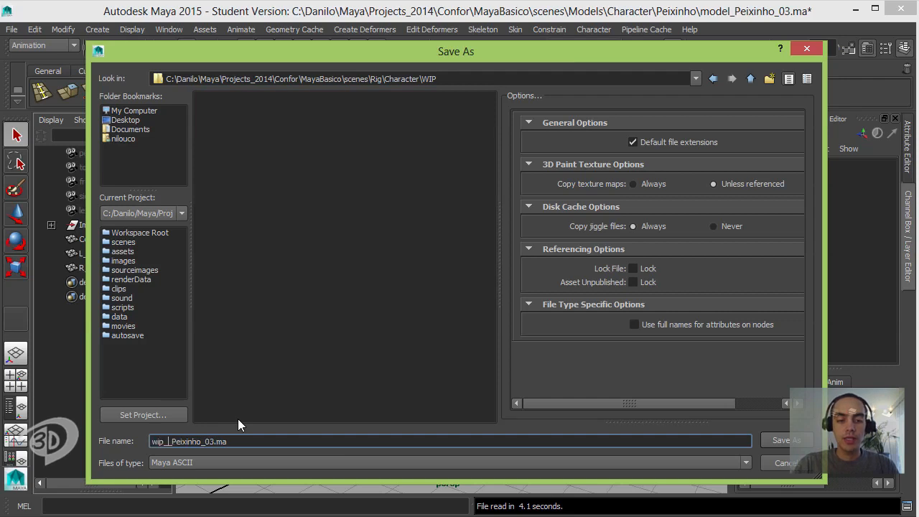
pyautogui.write('rig')
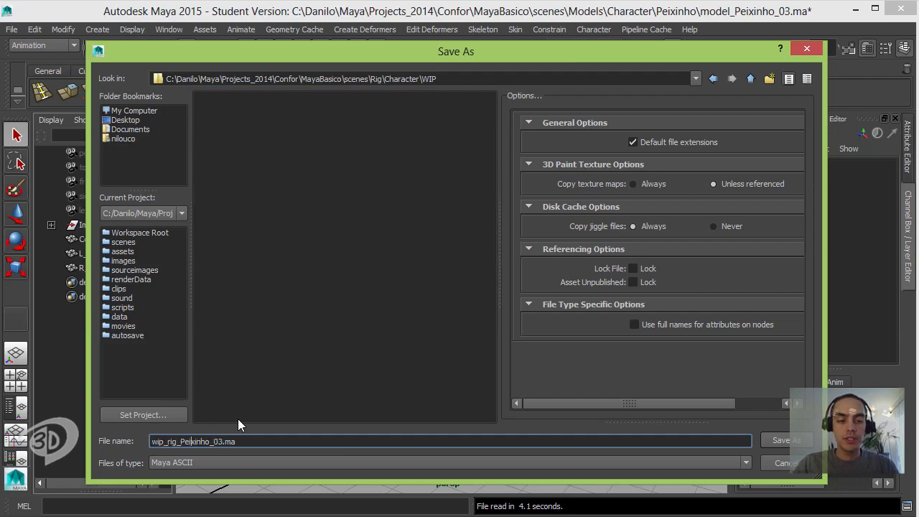
pyautogui.press('Right')
pyautogui.press('Right')
pyautogui.press('Right')
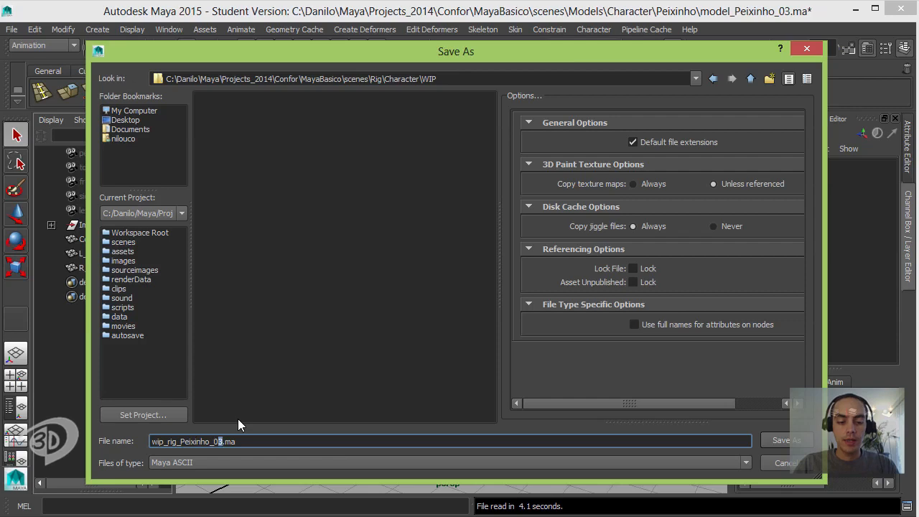
pyautogui.press('BackSpace')
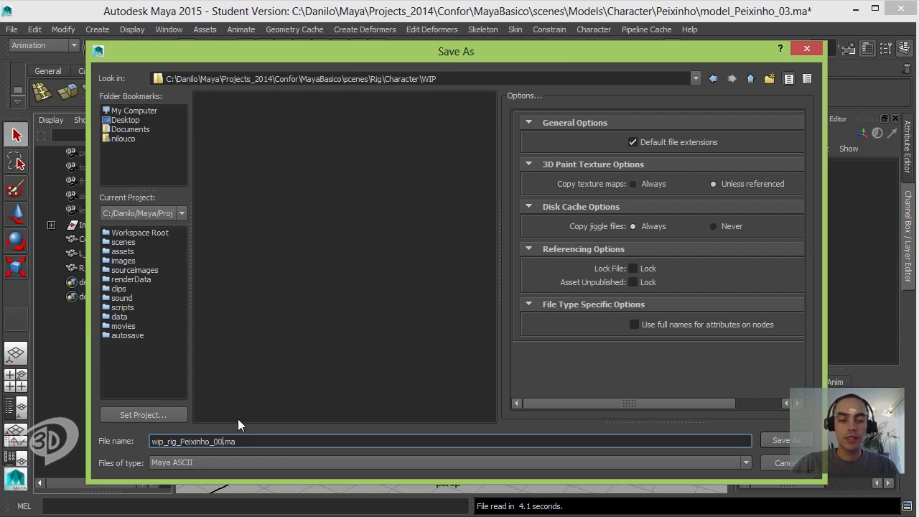
pyautogui.write('0')
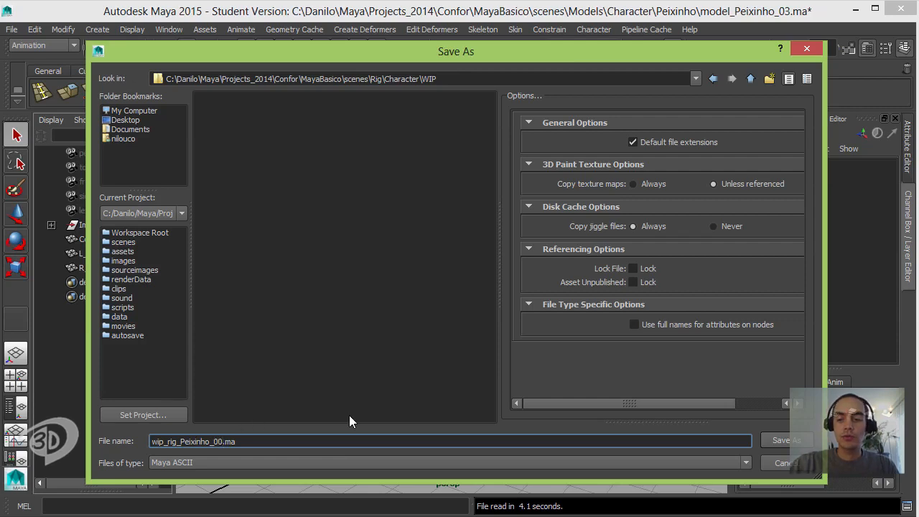
pyautogui.click(790, 439)
pyautogui.click(451, 276)
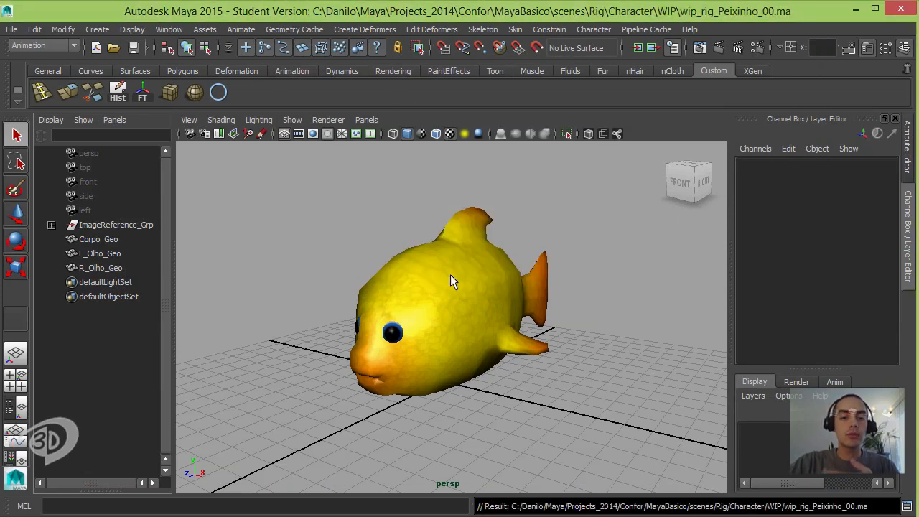
# Delete the construction history of the fish body Corpo_Geo and freeze its transformations
pyautogui.click(451, 276)
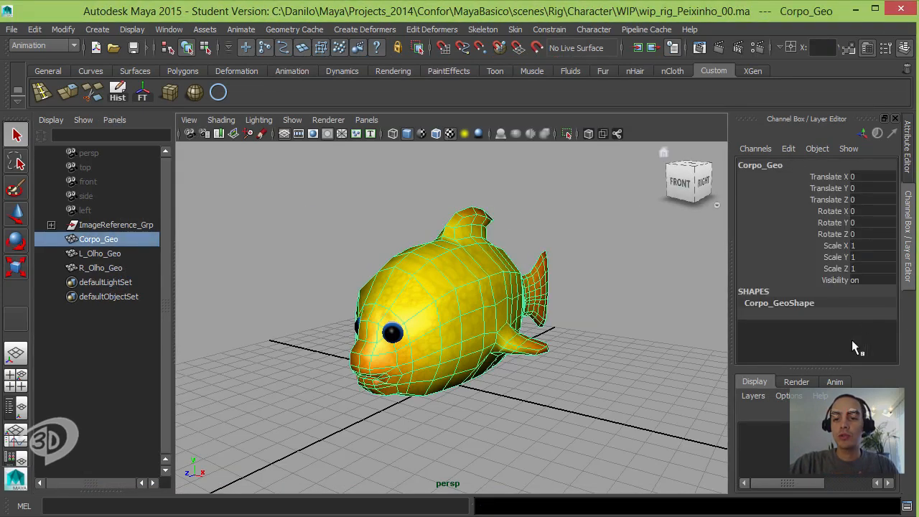
pyautogui.click(36, 29)
pyautogui.moveTo(101, 173)
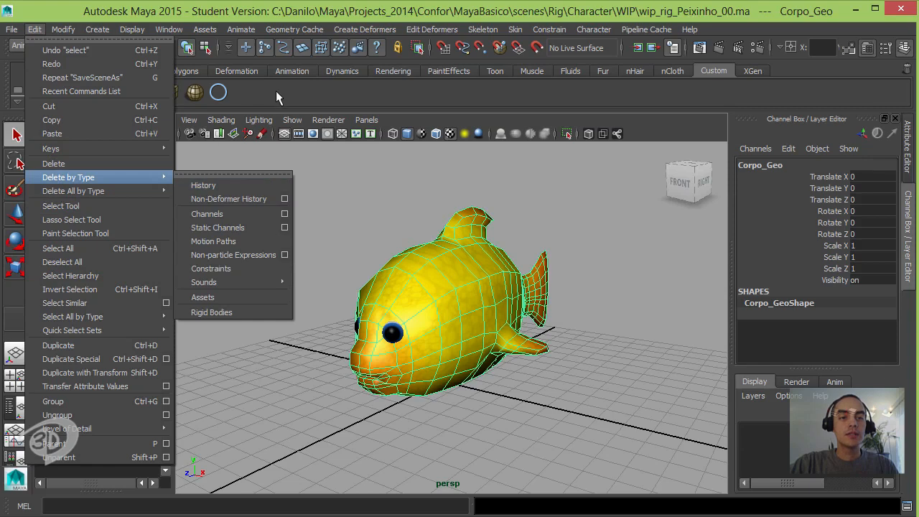
pyautogui.click(204, 185)
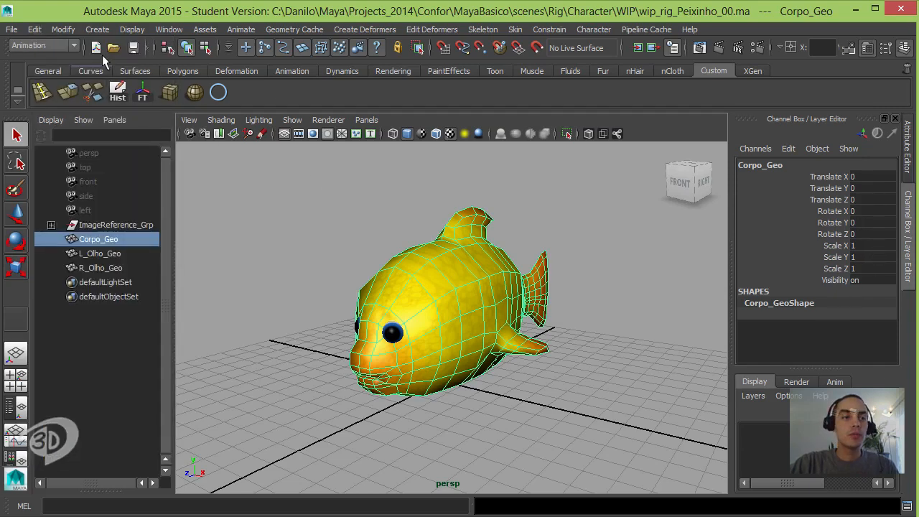
pyautogui.click(67, 28)
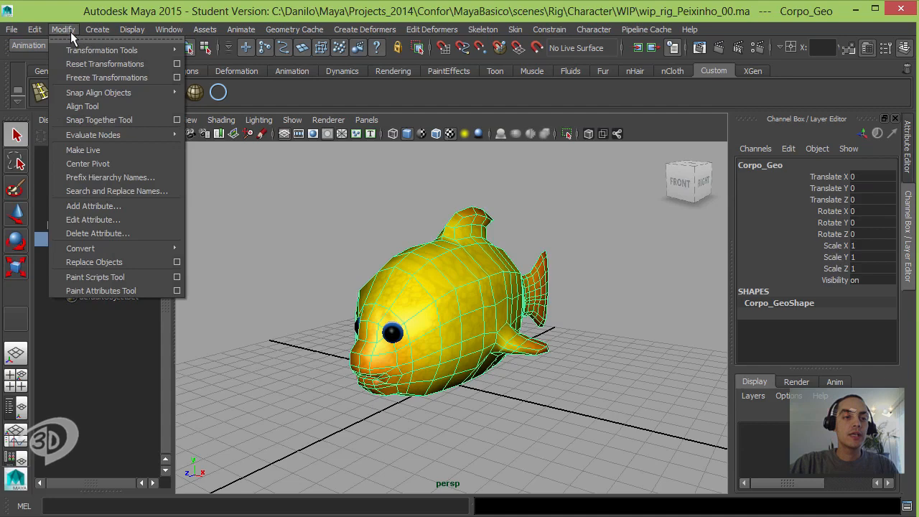
pyautogui.click(100, 76)
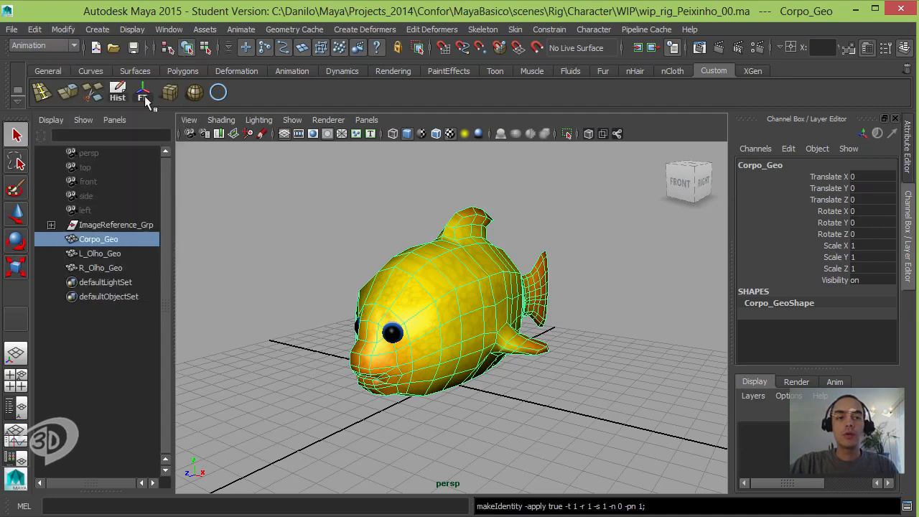
# Delete the ImageReference_Grp group together with its two image planes
pyautogui.click(107, 226)
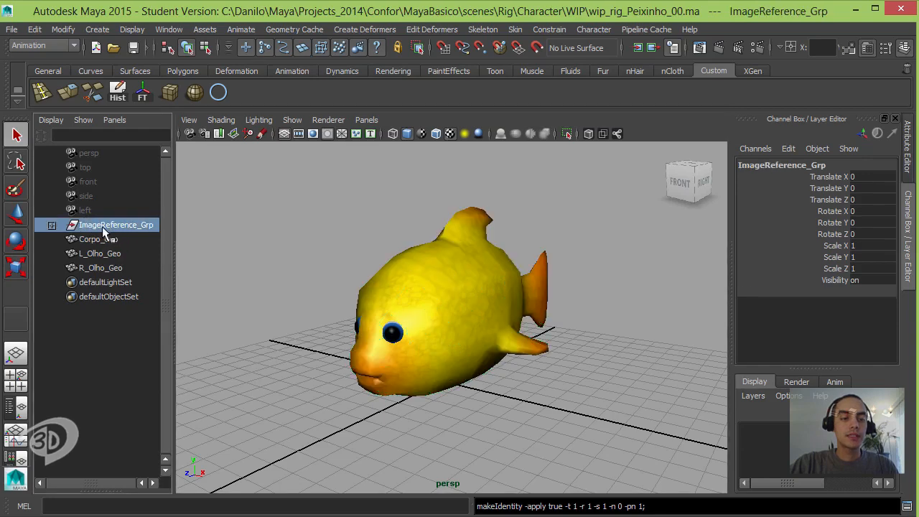
pyautogui.click(53, 225)
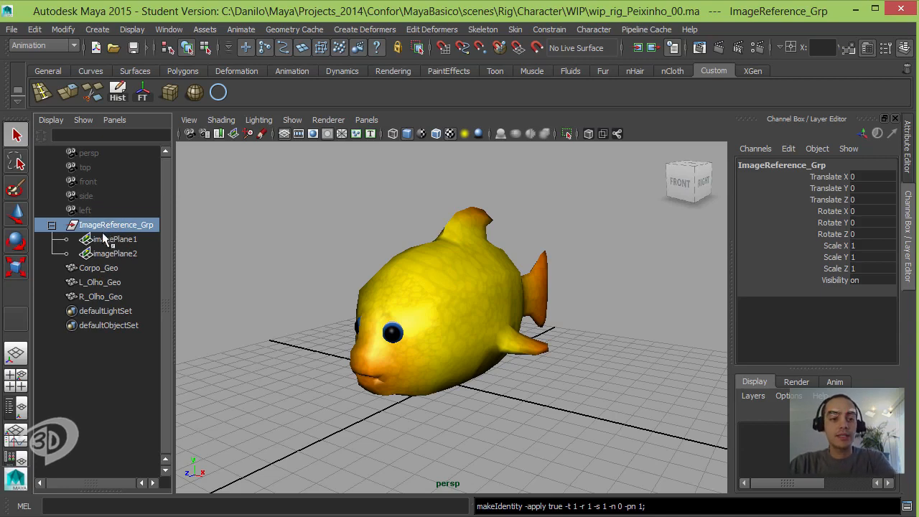
pyautogui.press('Delete')
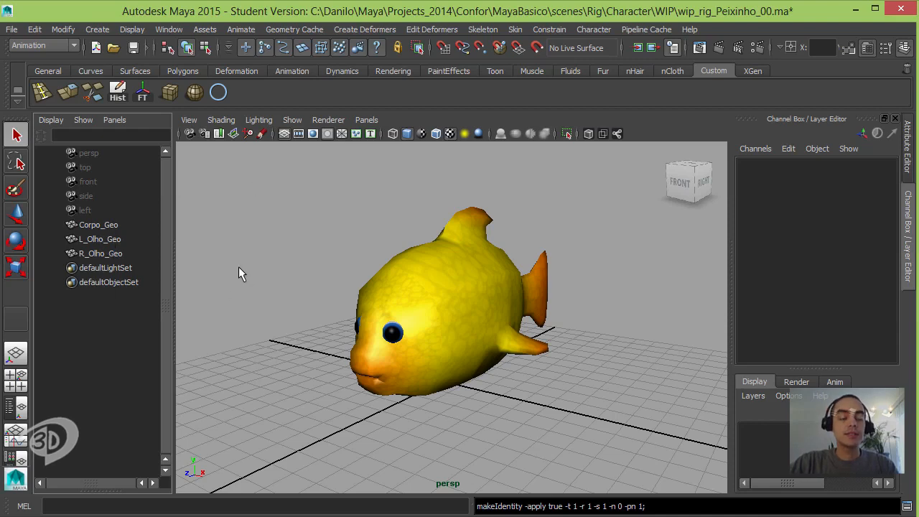
# Examine the transform values and input history of the two eyes, L_Olho_Geo and R_Olho_Geo, viewing the fish from the front
pyautogui.click(100, 239)
pyautogui.click(97, 253)
pyautogui.click(100, 239)
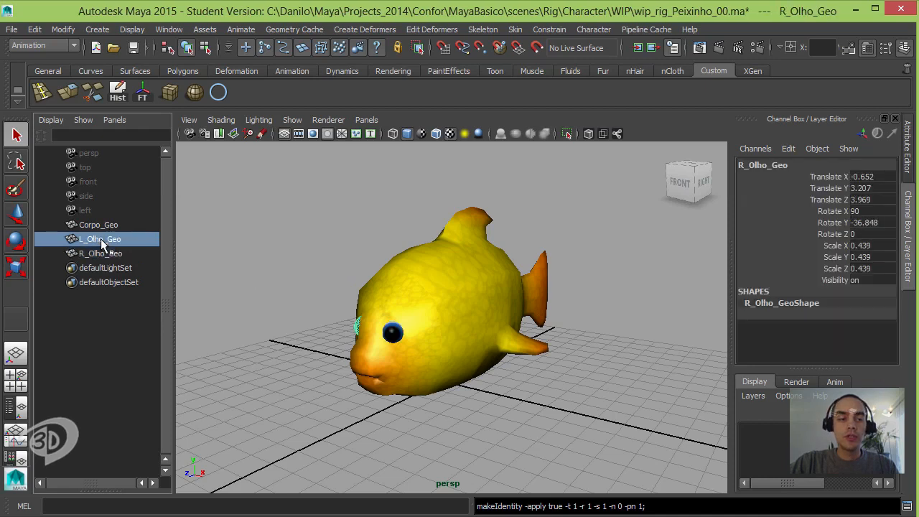
pyautogui.click(98, 252)
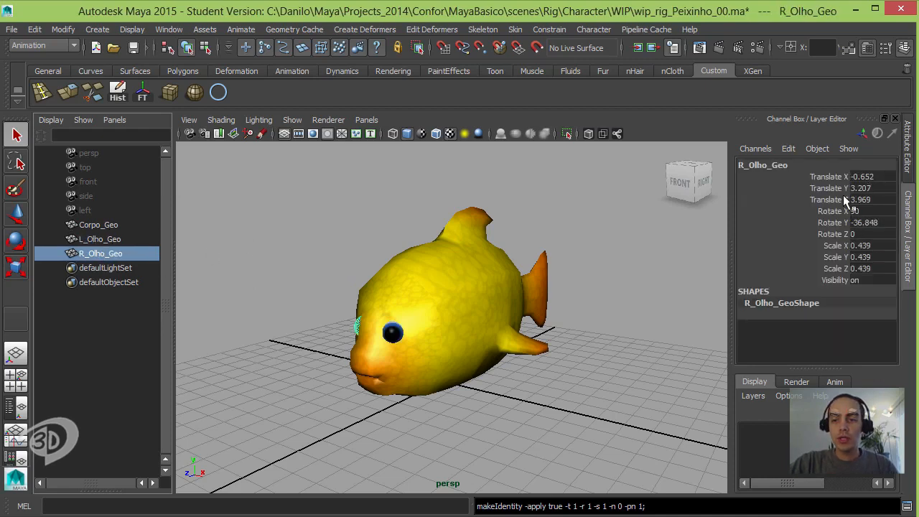
pyautogui.click(89, 240)
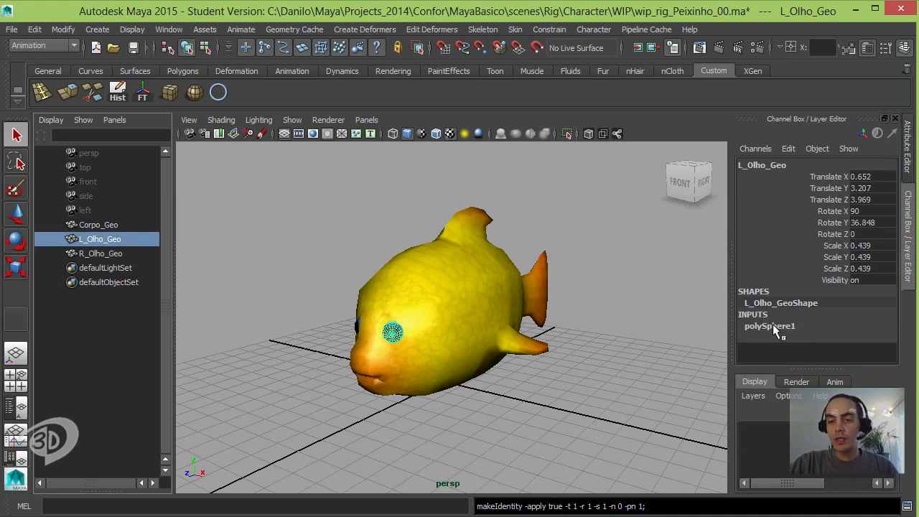
pyautogui.keyDown('alt'); pyautogui.moveTo(344, 275); pyautogui.dragTo(421, 248); pyautogui.keyUp('alt')
pyautogui.keyDown('alt'); pyautogui.moveTo(421, 248); pyautogui.dragTo(574, 292, button='right'); pyautogui.keyUp('alt')
pyautogui.keyDown('alt'); pyautogui.moveTo(575, 292); pyautogui.dragTo(535, 325); pyautogui.keyUp('alt')
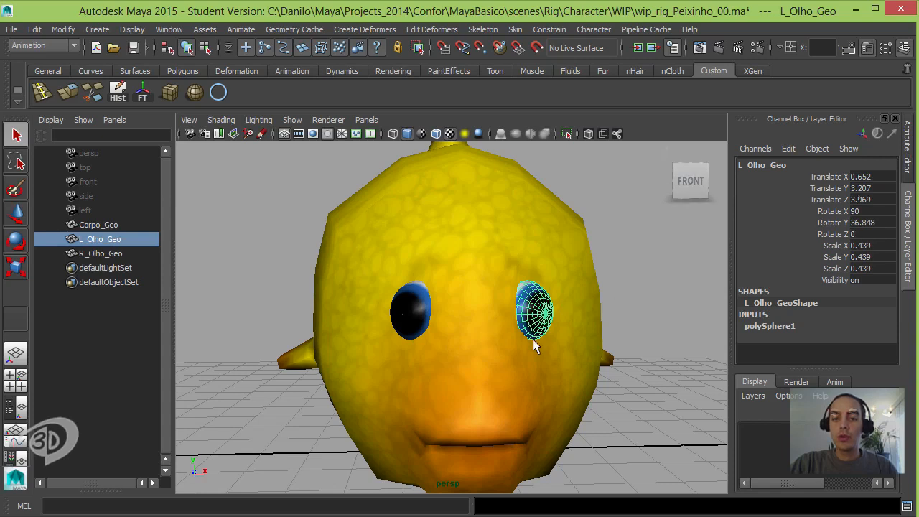
pyautogui.click(410, 299)
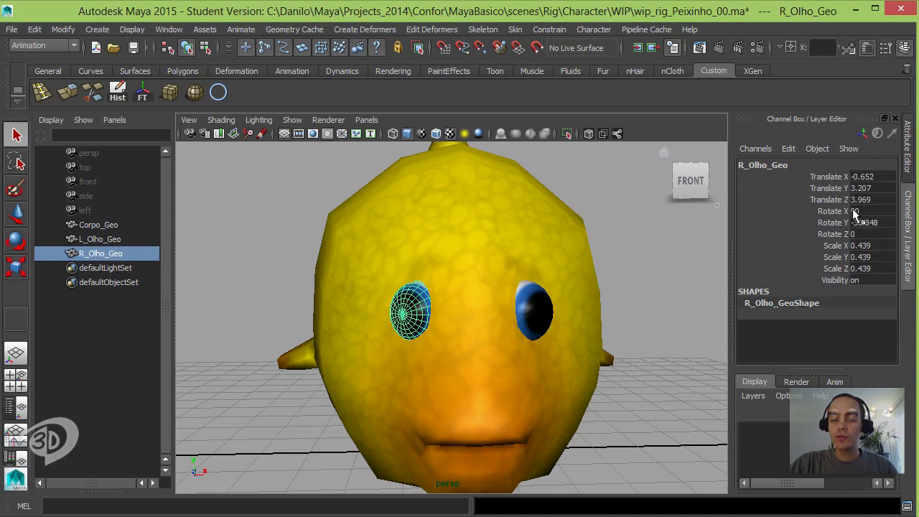
# Examine the two eyes on the fish's head from the front and from the side
pyautogui.keyDown('alt'); pyautogui.moveTo(587, 331); pyautogui.dragTo(493, 297); pyautogui.keyUp('alt')
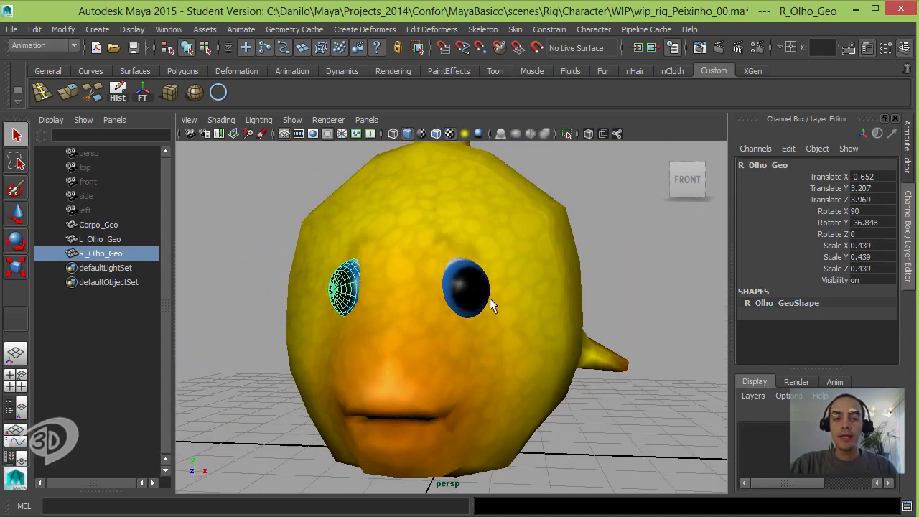
pyautogui.click(465, 288)
pyautogui.click(349, 297)
pyautogui.keyDown('alt'); pyautogui.moveTo(580, 306); pyautogui.dragTo(483, 304); pyautogui.keyUp('alt')
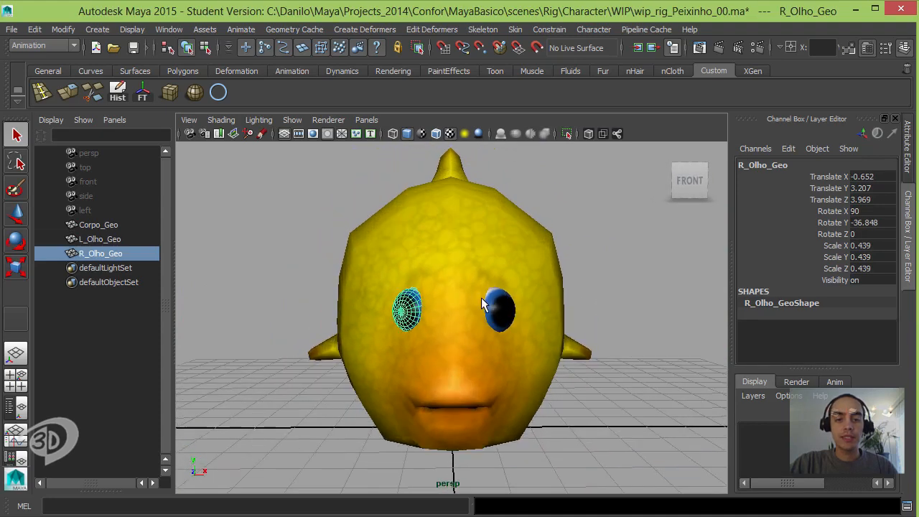
pyautogui.click(701, 206)
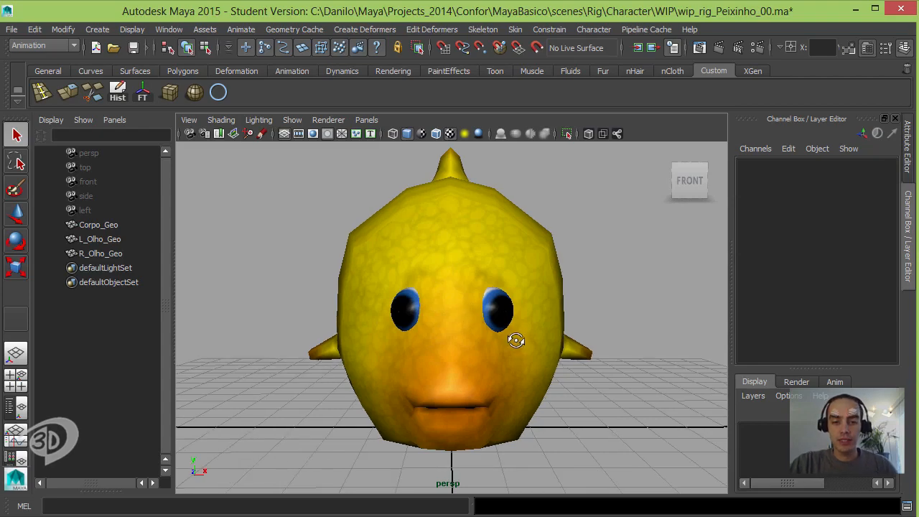
pyautogui.keyDown('alt'); pyautogui.moveTo(512, 338); pyautogui.dragTo(451, 330); pyautogui.keyUp('alt')
pyautogui.keyDown('alt'); pyautogui.moveTo(451, 330); pyautogui.dragTo(398, 333, button='right'); pyautogui.keyUp('alt')
pyautogui.keyDown('alt'); pyautogui.moveTo(398, 334); pyautogui.dragTo(356, 333); pyautogui.keyUp('alt')
# Group the two eyes L_Olho_Geo and R_Olho_Geo and name the group Olhos_Geo_Grp
pyautogui.click(106, 241)
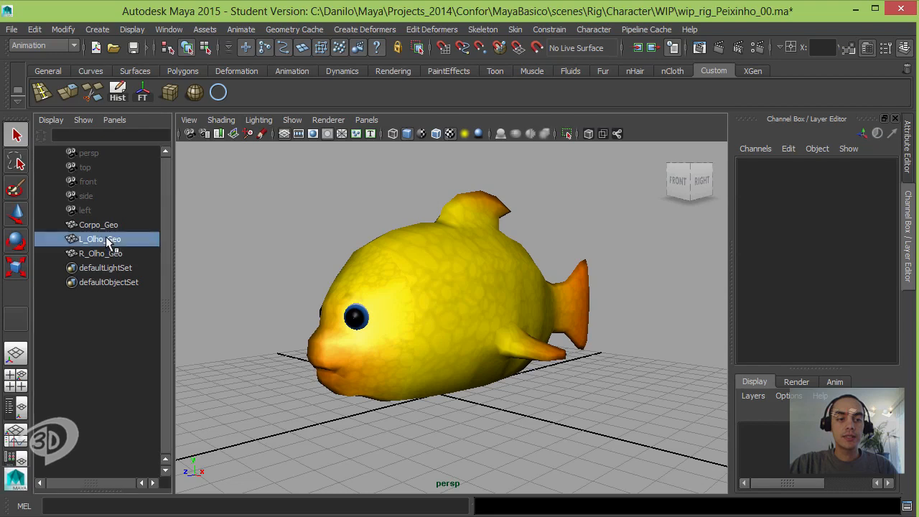
pyautogui.keyDown('ctrl'); pyautogui.click(100, 253); pyautogui.keyUp('ctrl')
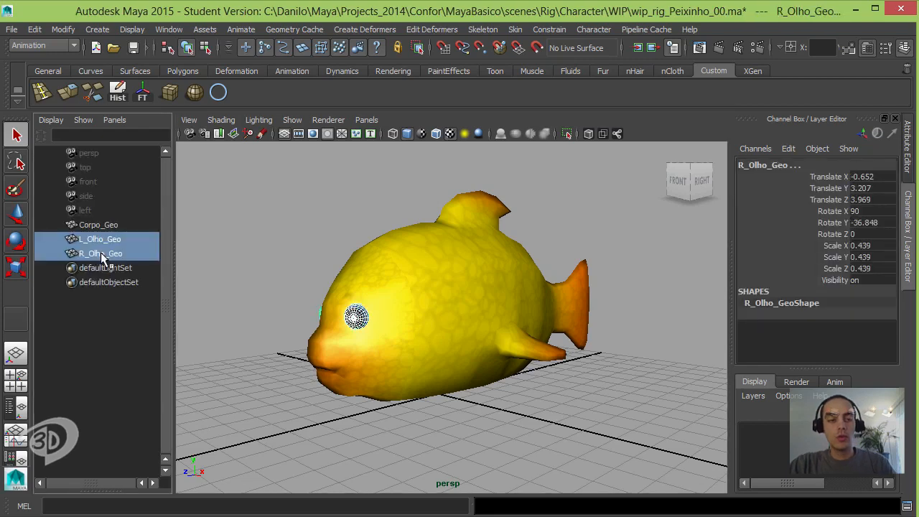
pyautogui.hotkey('ctrl', 'g')
pyautogui.doubleClick(99, 240)
pyautogui.write('Olhos')
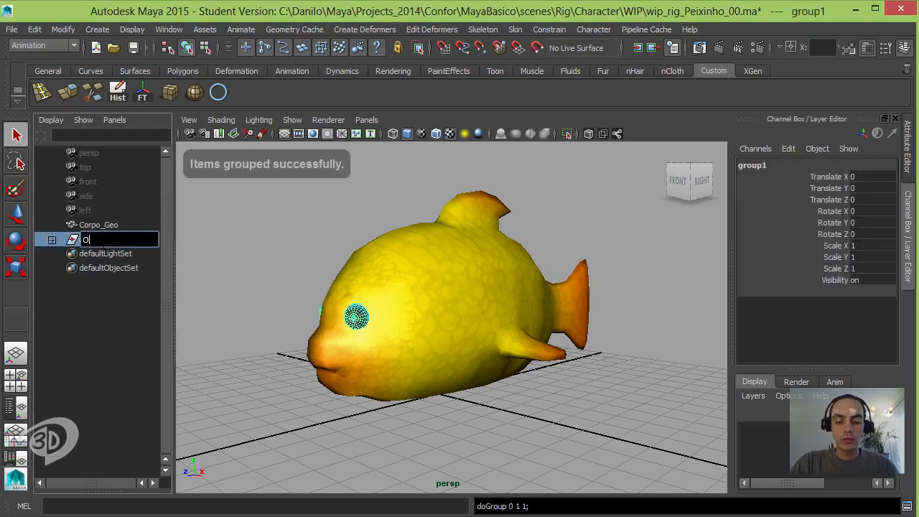
pyautogui.write('_Grp')
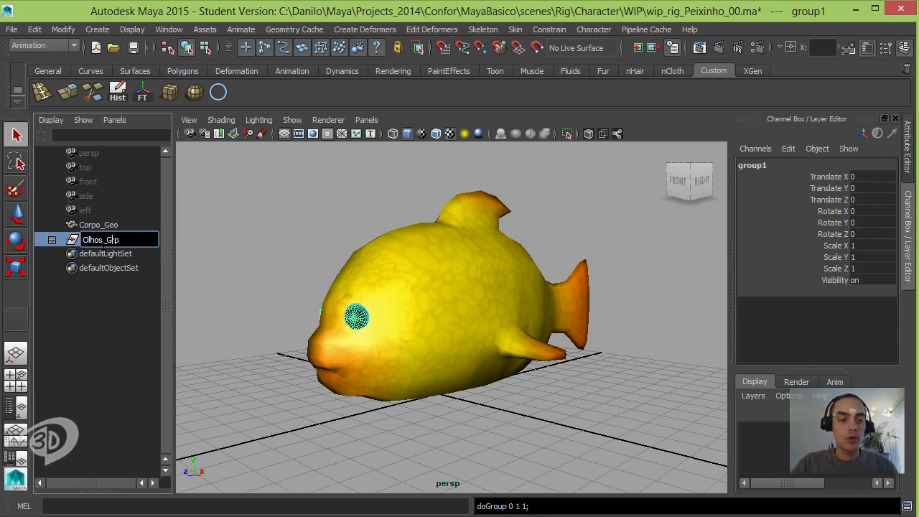
pyautogui.write('Geo_')
pyautogui.press('Return')
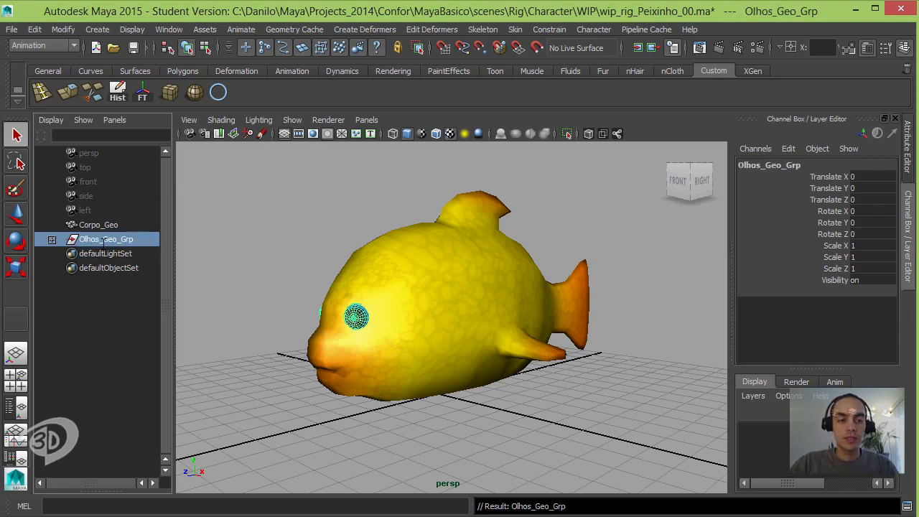
# Group Corpo_Geo together with Olhos_Geo_Grp and name the new parent group Models_Grp
pyautogui.click(104, 226)
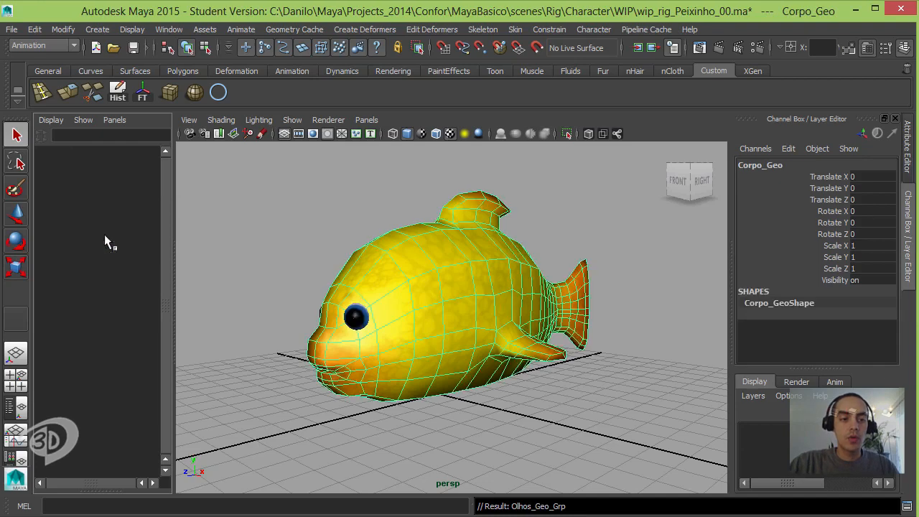
pyautogui.keyDown('ctrl'); pyautogui.click(105, 237); pyautogui.keyUp('ctrl')
pyautogui.hotkey('ctrl', 'g')
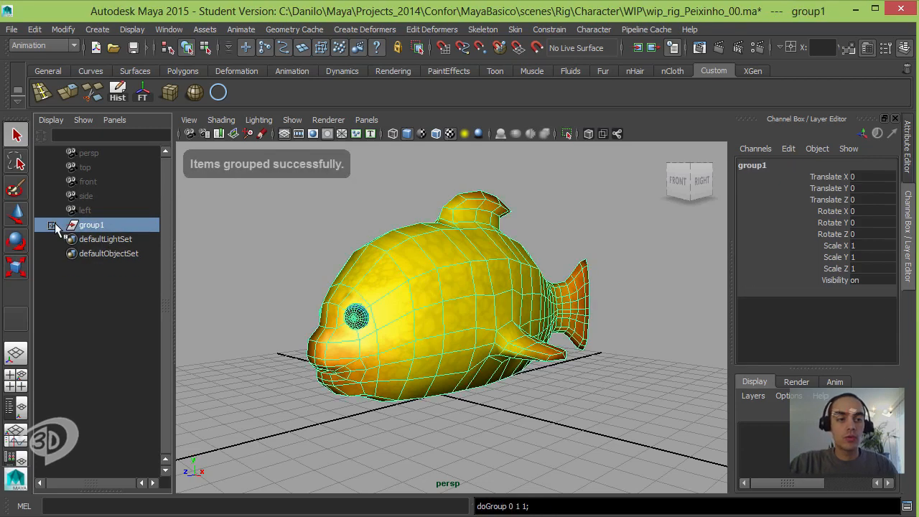
pyautogui.click(52, 225)
pyautogui.doubleClick(93, 226)
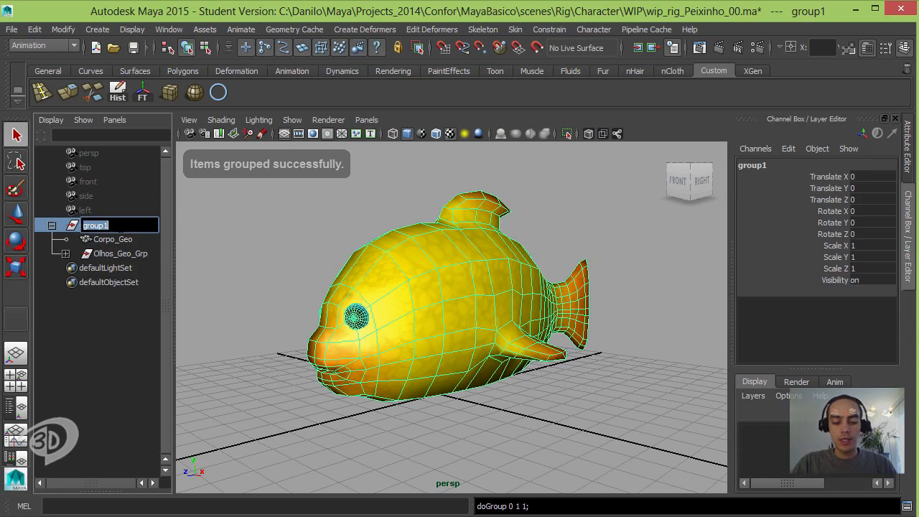
pyautogui.write('M')
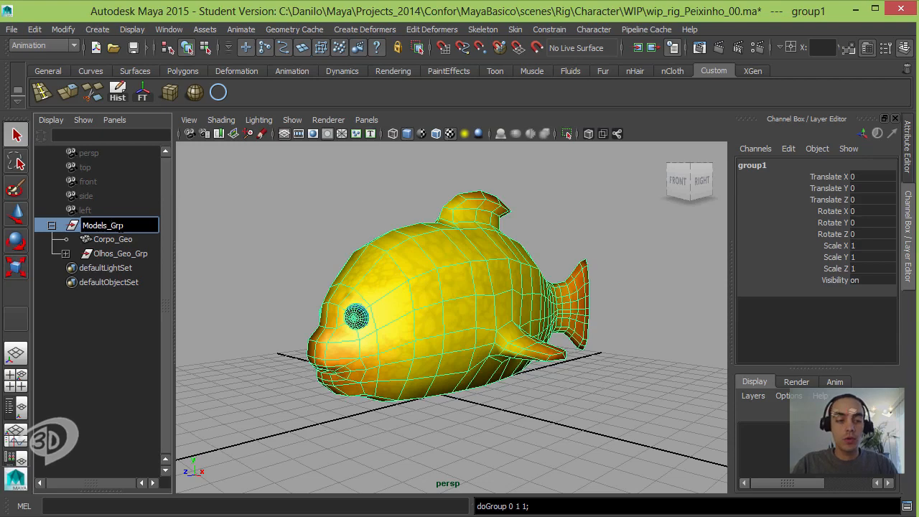
pyautogui.write('odels_Grp')
pyautogui.press('Return')
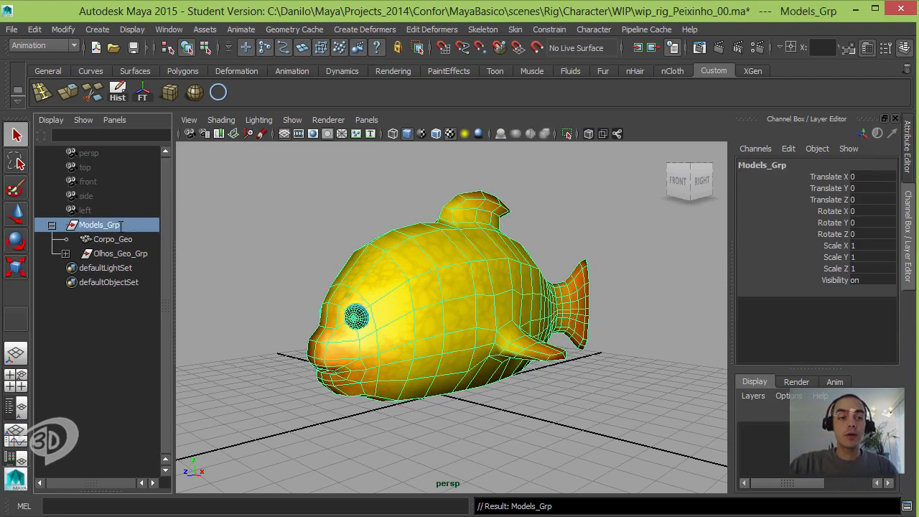
# Display the fish in wireframe and examine its mesh from the side, front and above
pyautogui.keyDown('alt'); pyautogui.moveTo(516, 287); pyautogui.dragTo(404, 240); pyautogui.keyUp('alt')
pyautogui.click(391, 219)
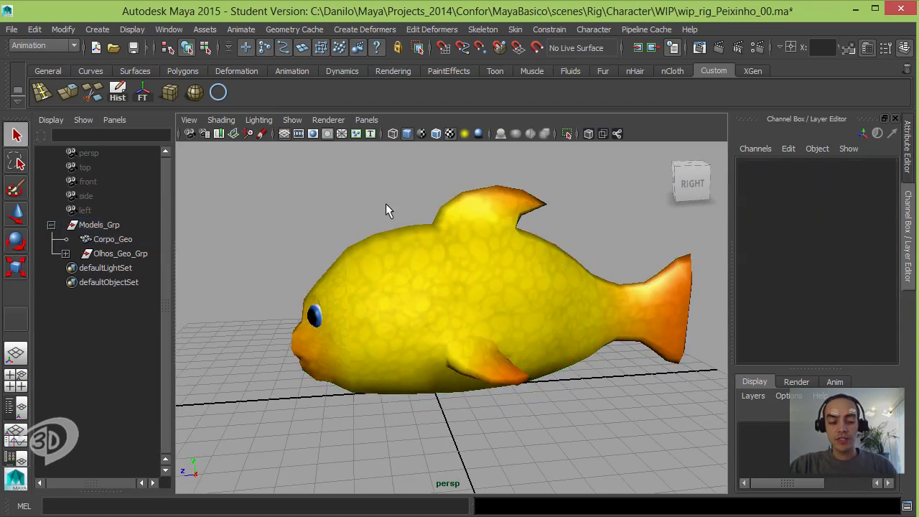
pyautogui.press('4')
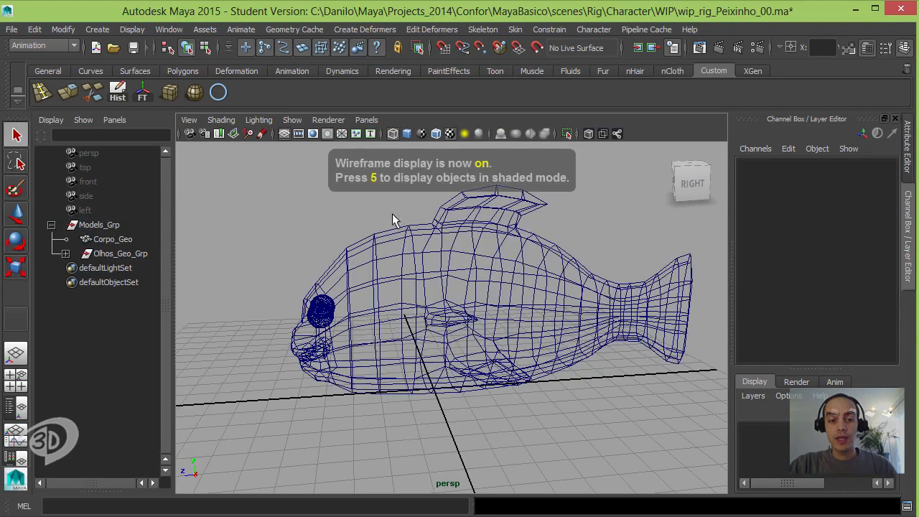
pyautogui.keyDown('alt'); pyautogui.moveTo(502, 286); pyautogui.dragTo(496, 294); pyautogui.keyUp('alt')
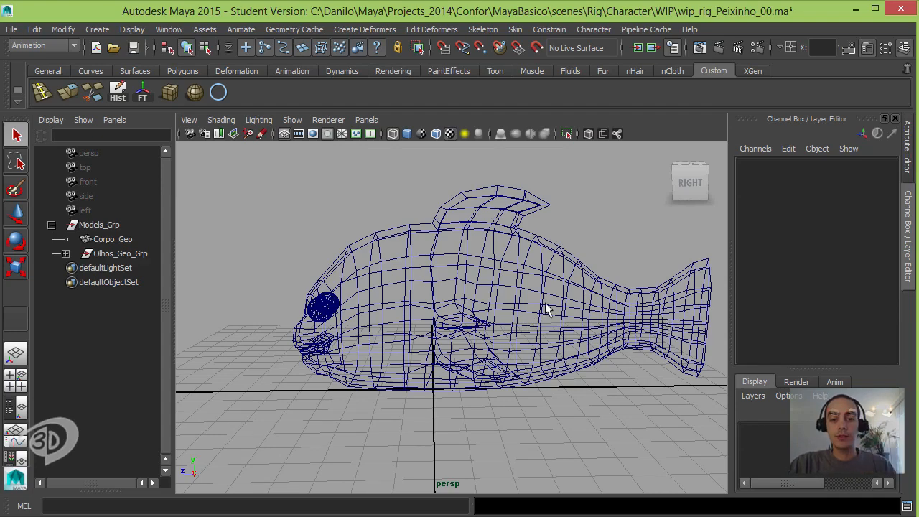
pyautogui.keyDown('alt'); pyautogui.moveTo(537, 290); pyautogui.dragTo(457, 273); pyautogui.keyUp('alt')
pyautogui.scroll(-3, 456, 273)
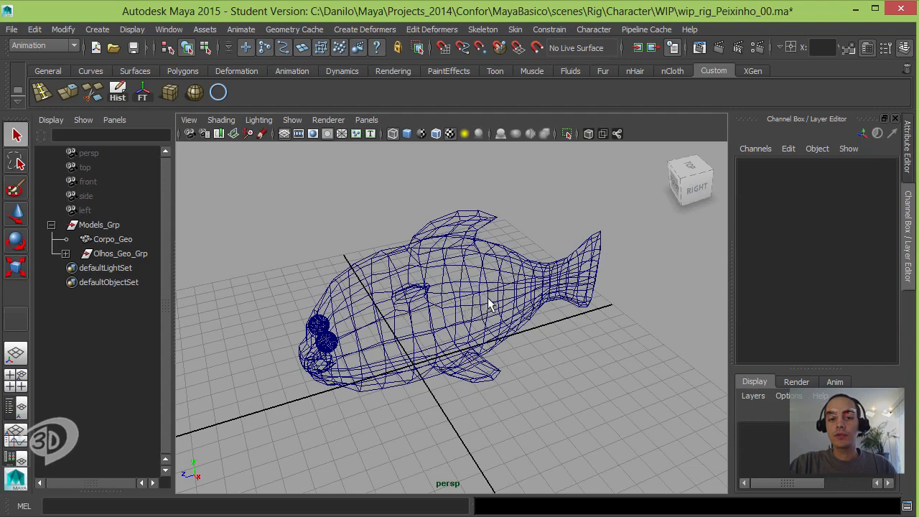
pyautogui.keyDown('alt'); pyautogui.moveTo(567, 293); pyautogui.dragTo(402, 350); pyautogui.keyUp('alt')
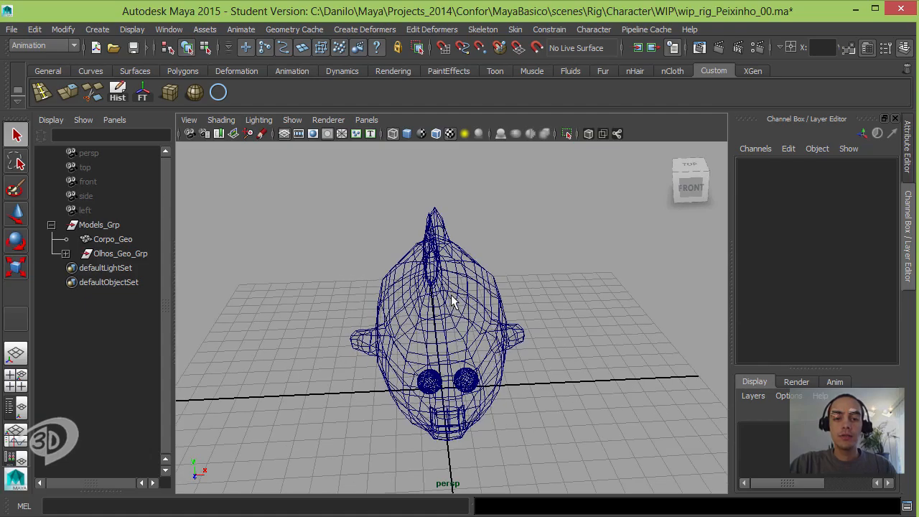
pyautogui.keyDown('alt'); pyautogui.moveTo(452, 302); pyautogui.dragTo(391, 278); pyautogui.keyUp('alt')
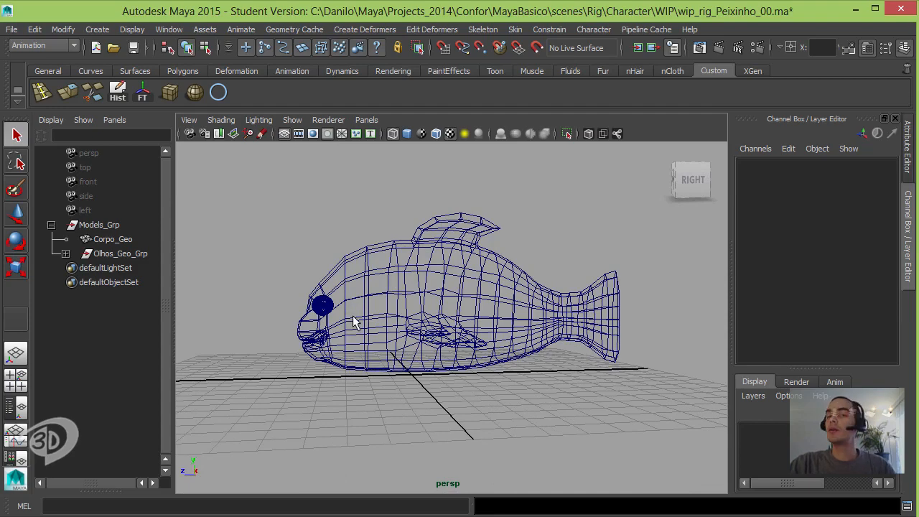
pyautogui.keyDown('alt'); pyautogui.moveTo(364, 325); pyautogui.dragTo(402, 336); pyautogui.keyUp('alt')
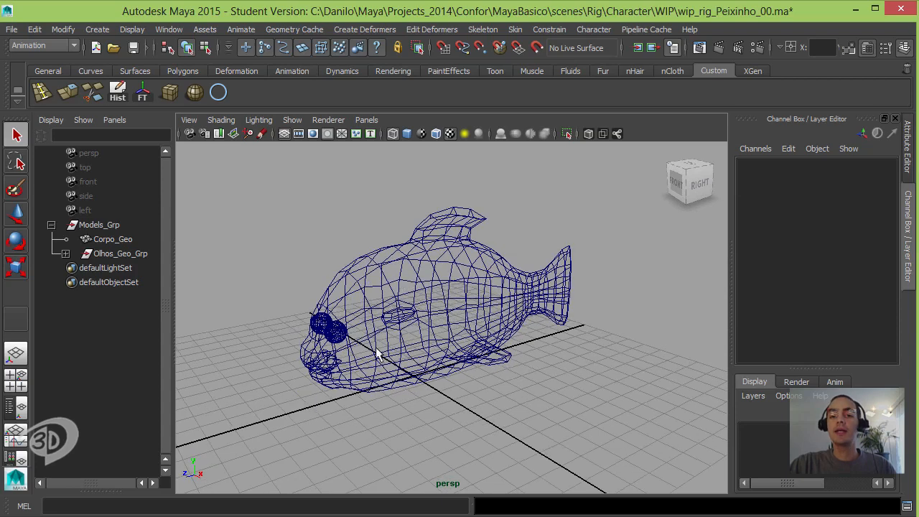
pyautogui.keyDown('alt'); pyautogui.moveTo(435, 310); pyautogui.dragTo(436, 309); pyautogui.keyUp('alt')
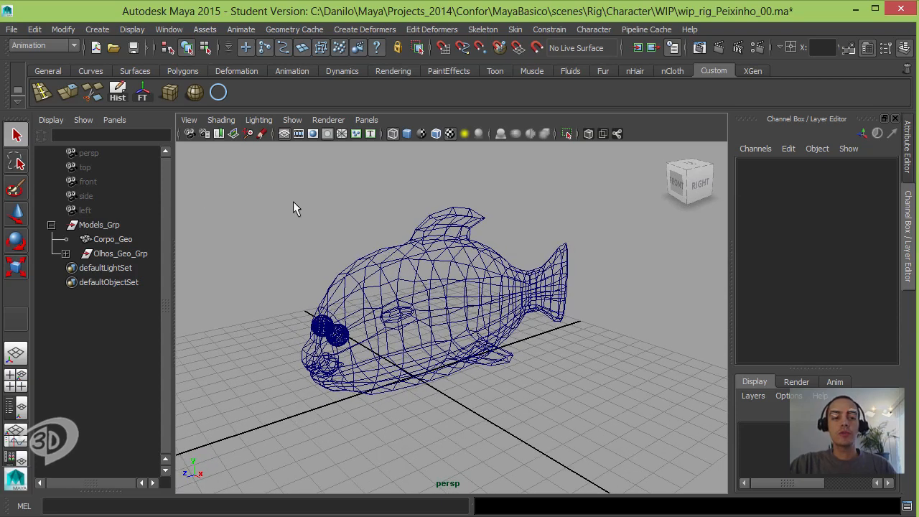
# Collapse the Models_Grp hierarchy in the Outliner and add the Joint Tool to the Custom shelf
pyautogui.click(51, 224)
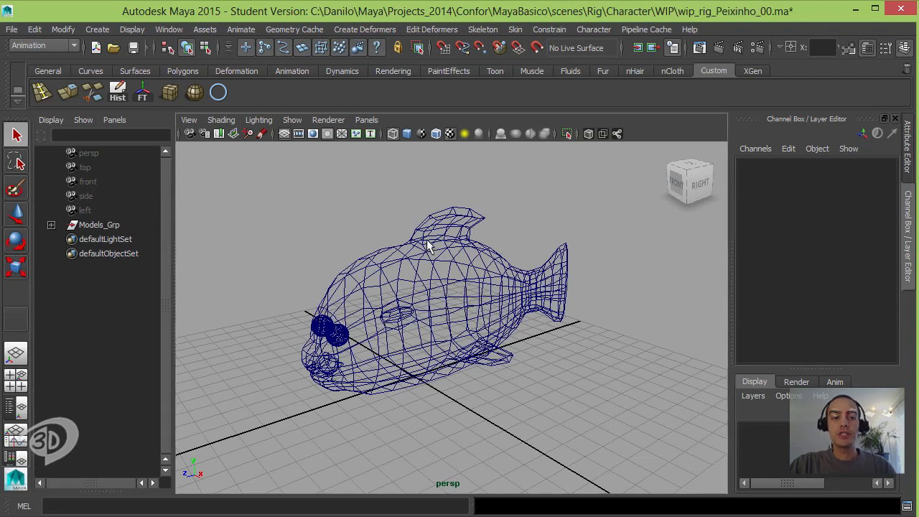
pyautogui.keyDown('alt'); pyautogui.moveTo(427, 246); pyautogui.dragTo(418, 237); pyautogui.keyUp('alt')
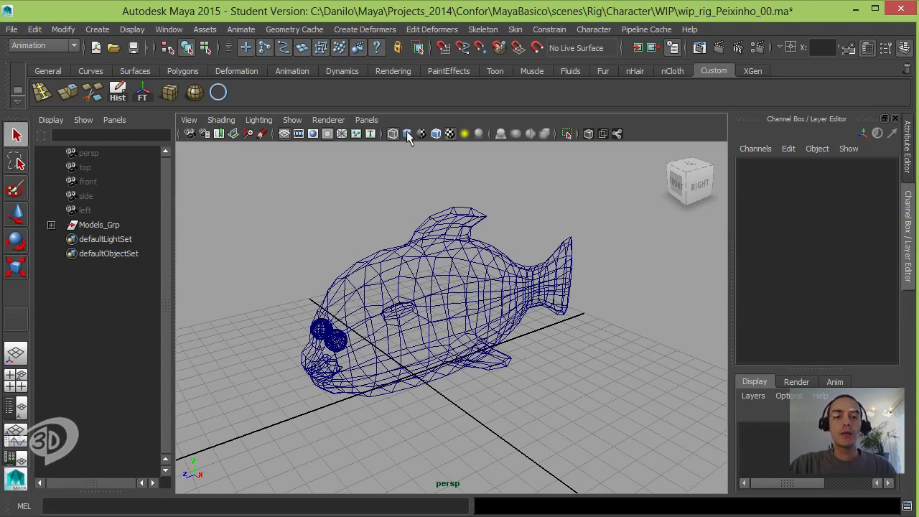
pyautogui.click(492, 30)
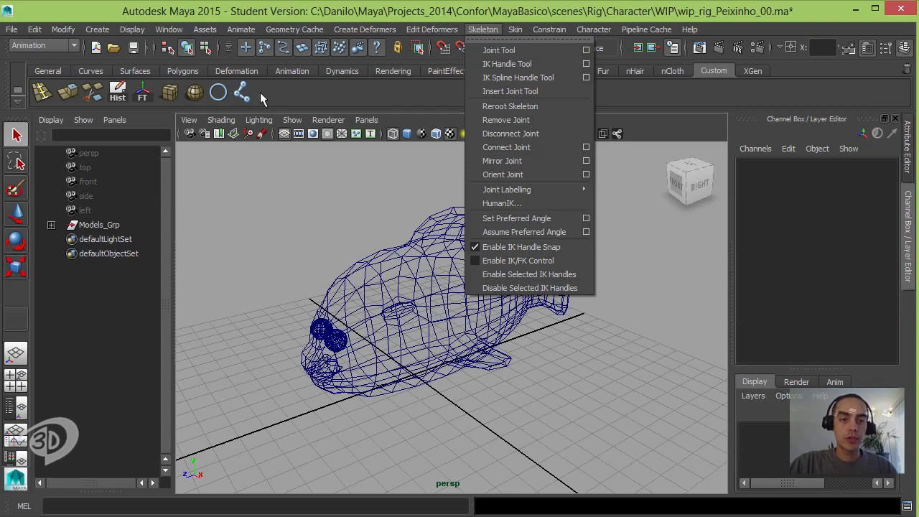
pyautogui.click(379, 206)
# Switch to the orthographic right view and frame the whole fish in it
pyautogui.press('space')
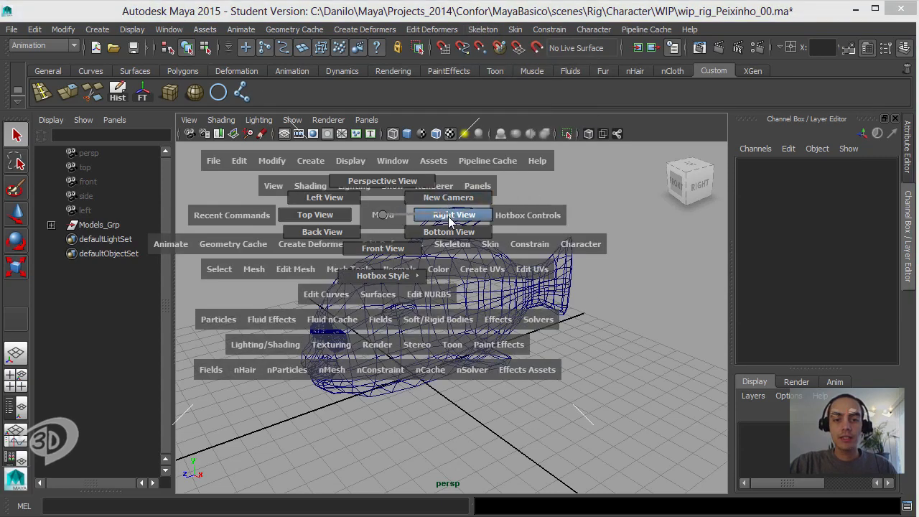
pyautogui.moveTo(449, 214); pyautogui.dragTo(449, 215)
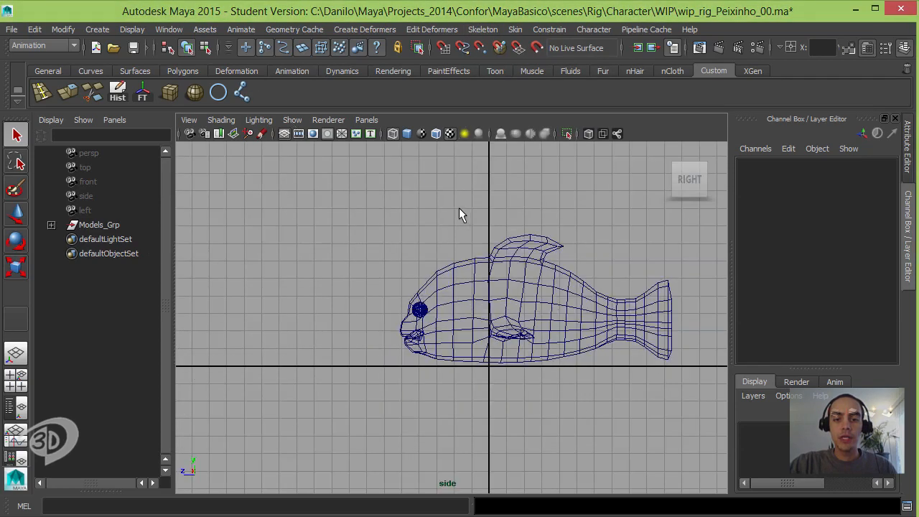
pyautogui.keyDown('alt'); pyautogui.moveTo(459, 207); pyautogui.dragTo(377, 210, button='middle'); pyautogui.keyUp('alt')
pyautogui.keyDown('alt'); pyautogui.moveTo(376, 211); pyautogui.dragTo(431, 214, button='right'); pyautogui.keyUp('alt')
pyautogui.keyDown('alt'); pyautogui.click(431, 214); pyautogui.keyUp('alt')
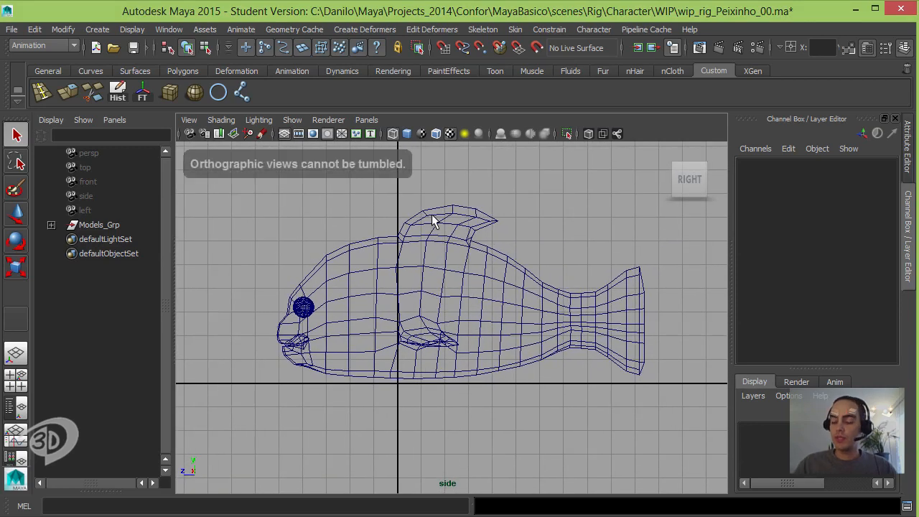
# With the Joint Tool, place a joint snapped to the grid on the ground line beneath the fish's belly, at Translate Z -1
pyautogui.click(448, 70)
pyautogui.click(392, 70)
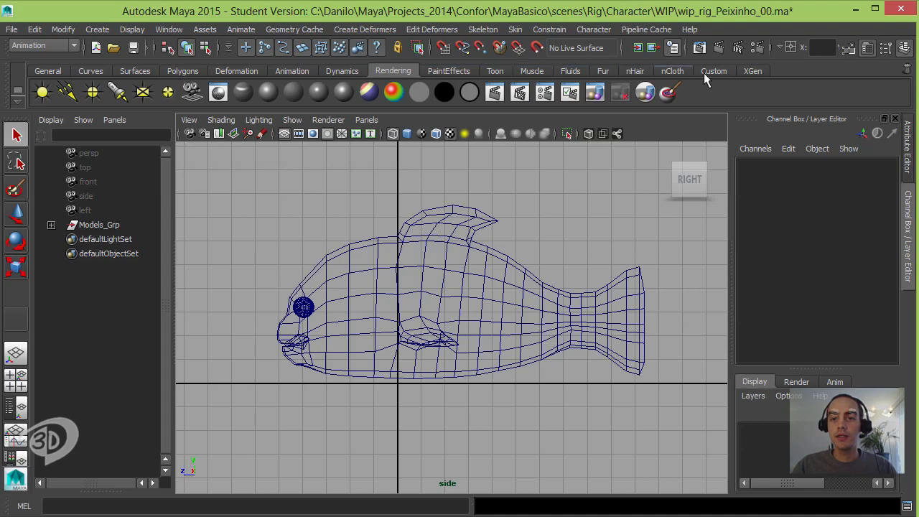
pyautogui.click(715, 72)
pyautogui.click(244, 96)
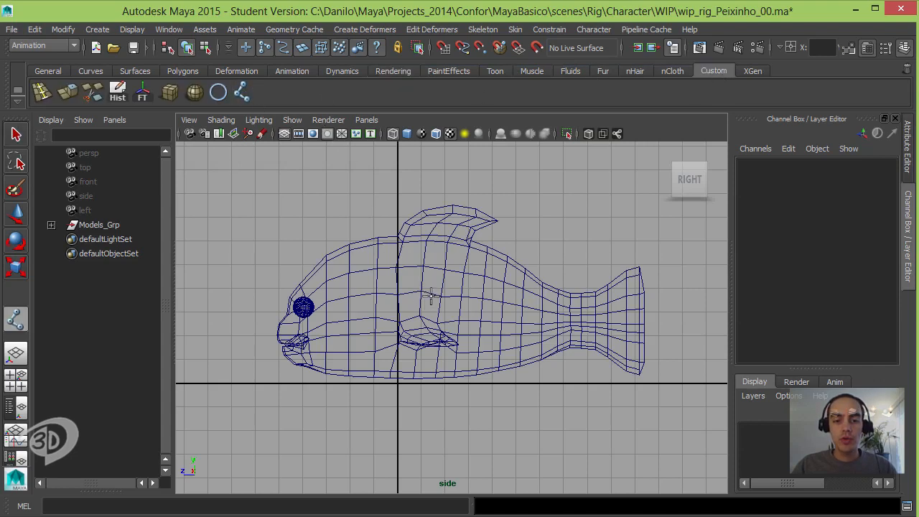
pyautogui.keyDown('alt'); pyautogui.moveTo(425, 293); pyautogui.dragTo(401, 263, button='middle'); pyautogui.keyUp('alt')
pyautogui.keyDown('alt'); pyautogui.moveTo(424, 266); pyautogui.dragTo(564, 271, button='right'); pyautogui.keyUp('alt')
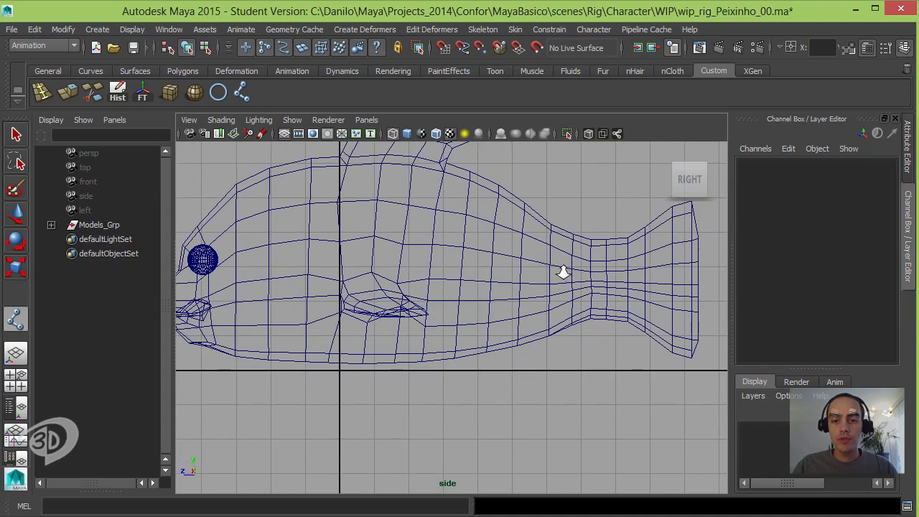
pyautogui.keyDown('alt'); pyautogui.moveTo(564, 271); pyautogui.dragTo(533, 271); pyautogui.keyUp('alt')
pyautogui.keyDown('alt'); pyautogui.moveTo(533, 271); pyautogui.dragTo(524, 270, button='middle'); pyautogui.keyUp('alt')
pyautogui.keyDown('alt'); pyautogui.moveTo(524, 270); pyautogui.dragTo(488, 262, button='right'); pyautogui.keyUp('alt')
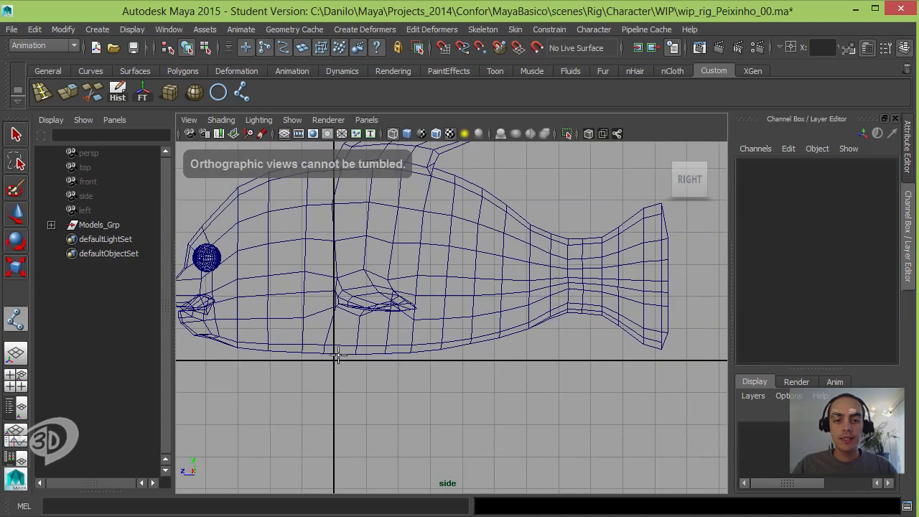
pyautogui.keyDown('alt'); pyautogui.moveTo(400, 330); pyautogui.dragTo(394, 340, button='middle'); pyautogui.keyUp('alt')
pyautogui.keyDown('alt'); pyautogui.moveTo(394, 341); pyautogui.dragTo(367, 349, button='right'); pyautogui.keyUp('alt')
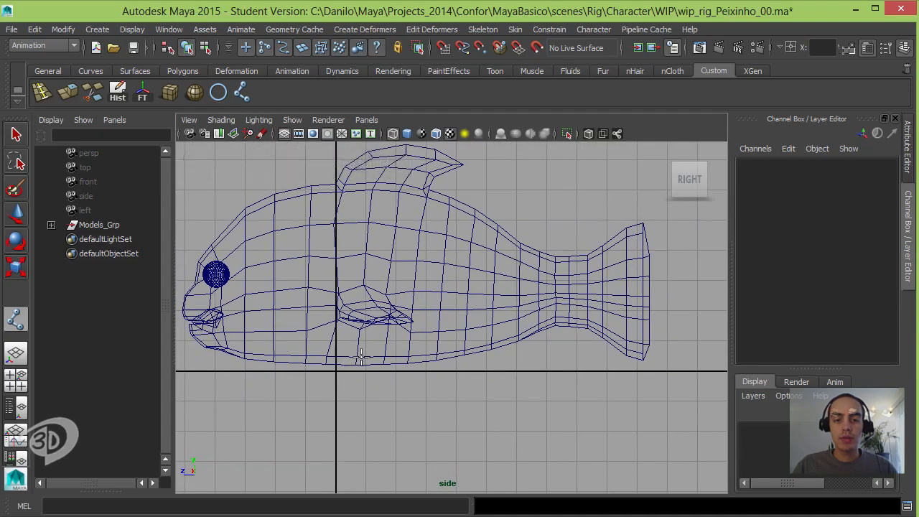
pyautogui.keyDown('alt'); pyautogui.moveTo(400, 336); pyautogui.dragTo(391, 335, button='middle'); pyautogui.keyUp('alt')
pyautogui.keyDown('alt'); pyautogui.moveTo(391, 334); pyautogui.dragTo(329, 338, button='right'); pyautogui.keyUp('alt')
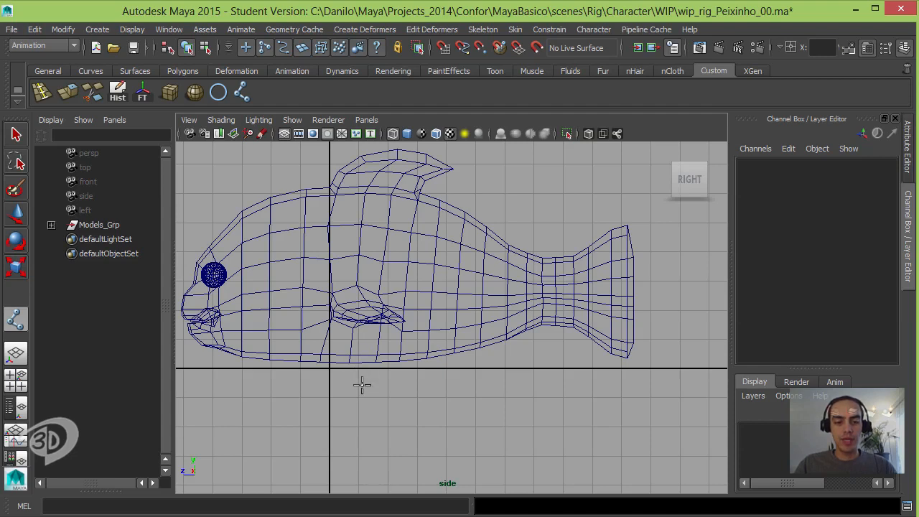
pyautogui.press('x')
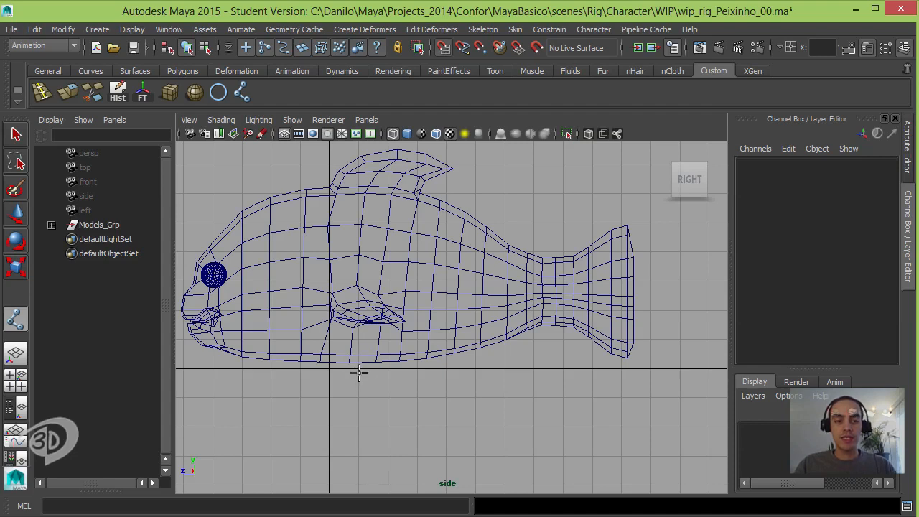
pyautogui.click(358, 371)
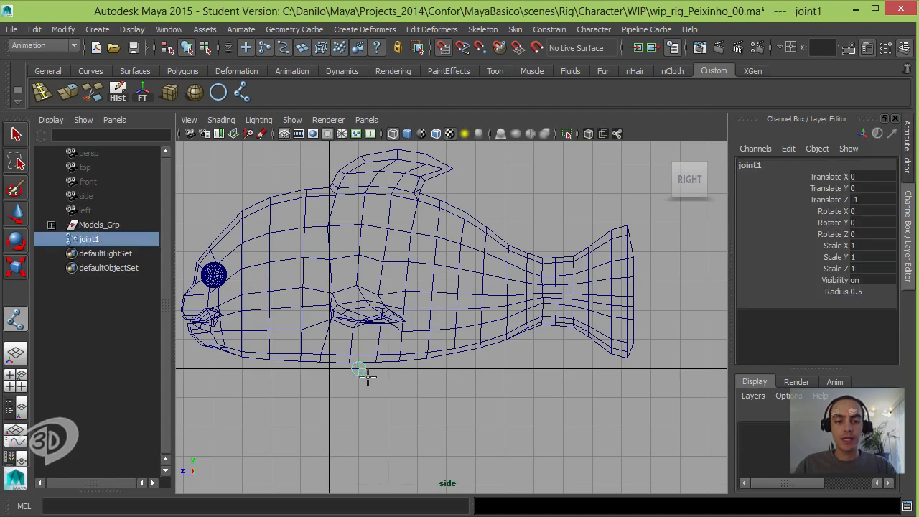
# Add five more grid-snapped joints, spaced 2 units apart, along the ground line toward the tail and finish the chain
pyautogui.click(417, 369)
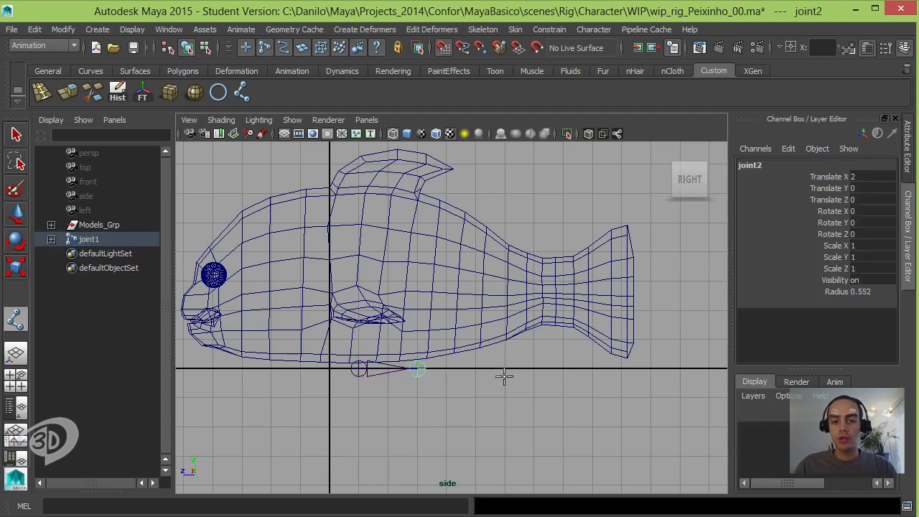
pyautogui.click(475, 370)
pyautogui.click(531, 370)
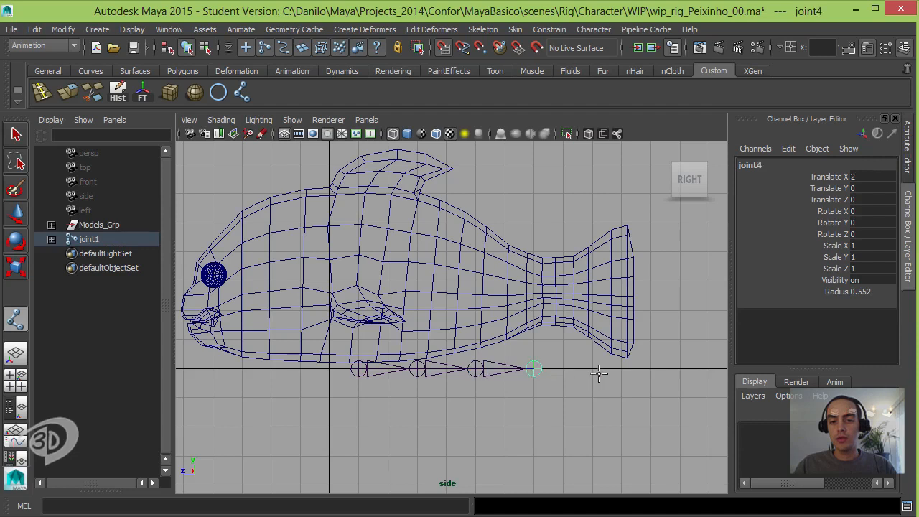
pyautogui.click(590, 370)
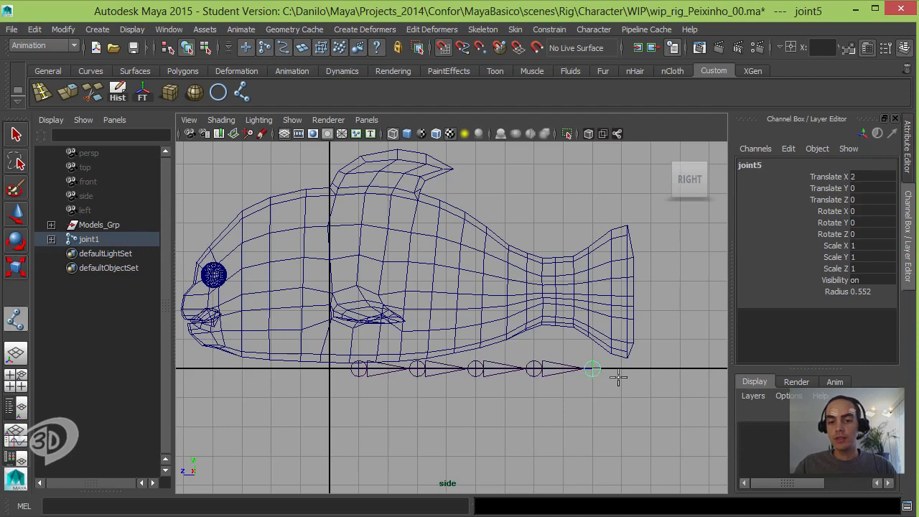
pyautogui.click(649, 369)
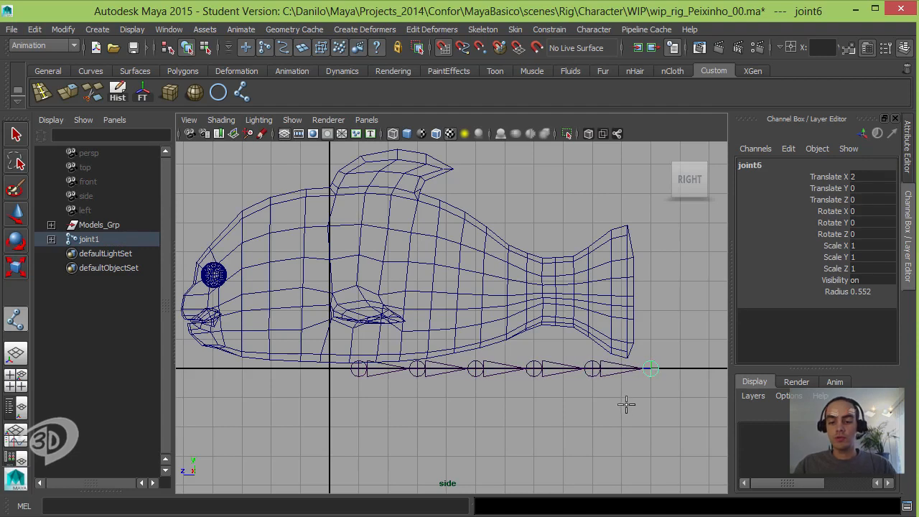
pyautogui.press('Return')
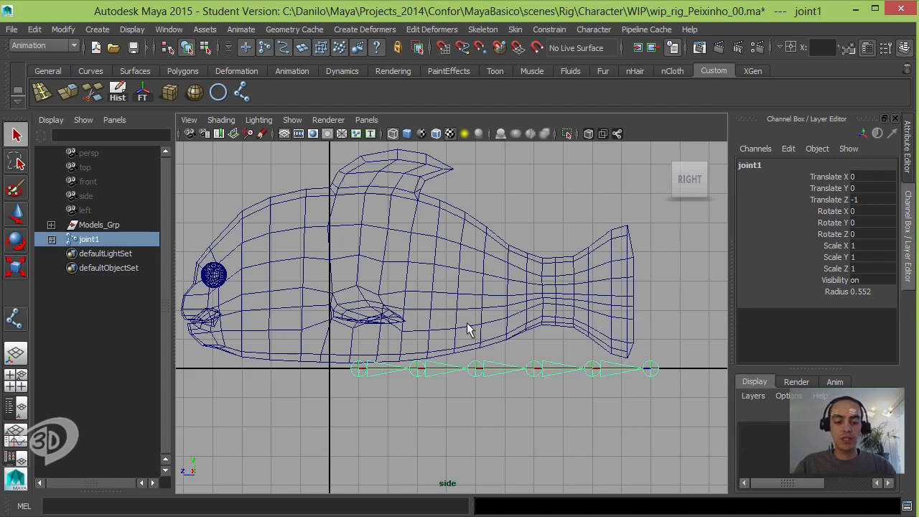
pyautogui.press('s')
pyautogui.hotkey('ctrl', 'z')
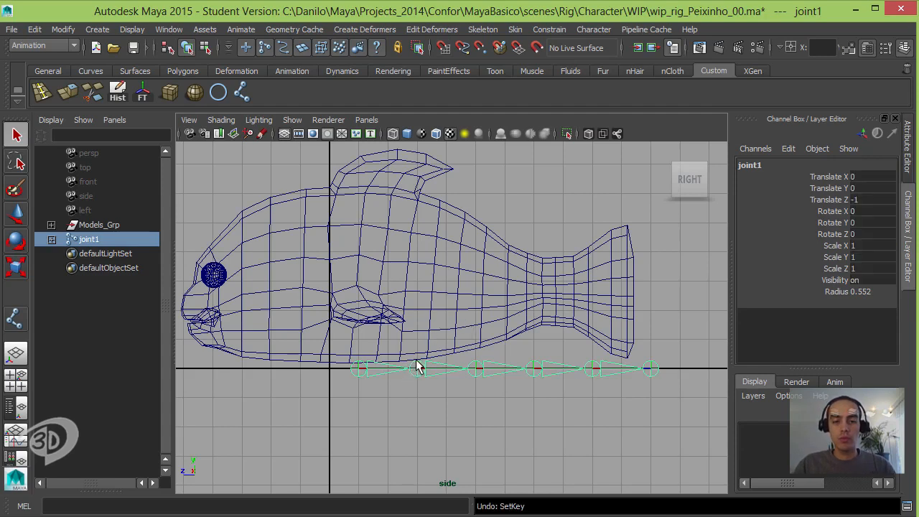
# Move the whole joint chain up into the middle of the body, placing its root at about Translate Y 2.926 and Translate Z -1.174
pyautogui.press('w')
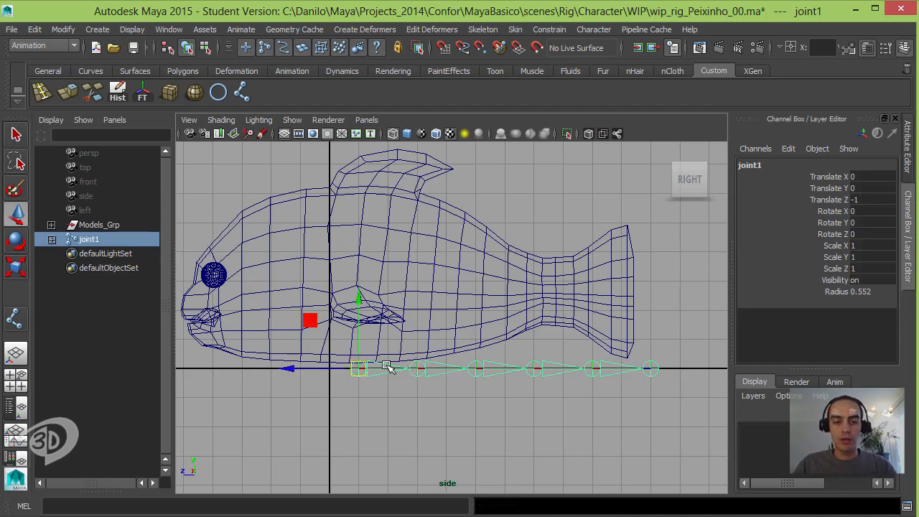
pyautogui.moveTo(364, 371); pyautogui.dragTo(371, 286)
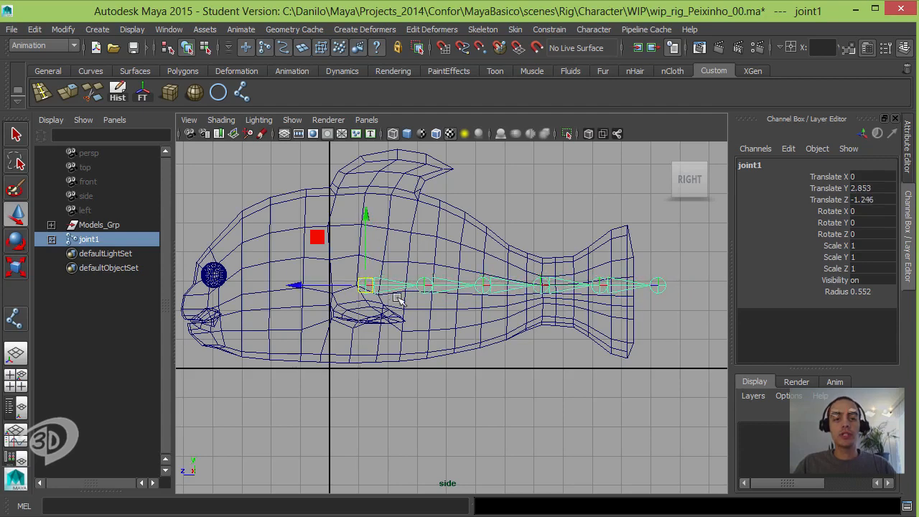
pyautogui.keyDown('alt'); pyautogui.moveTo(417, 328); pyautogui.dragTo(469, 349, button='middle'); pyautogui.keyUp('alt')
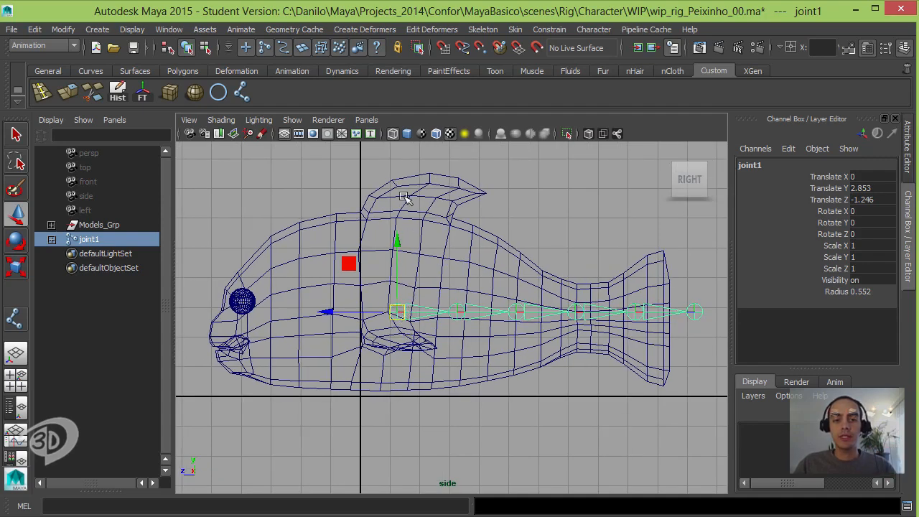
pyautogui.click(398, 231)
pyautogui.moveTo(401, 318); pyautogui.dragTo(399, 316)
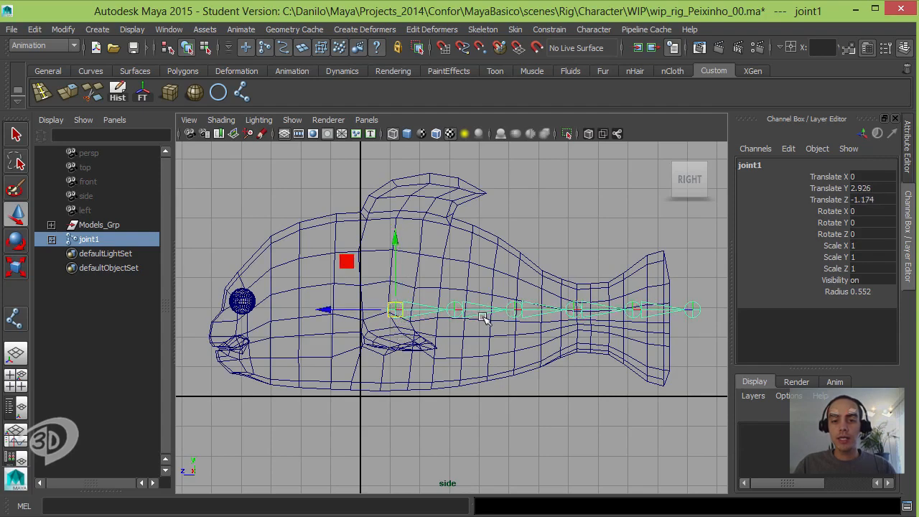
# Lower the second joint, together with the joints below it in the chain, to about Translate Y -0.241
pyautogui.click(483, 315)
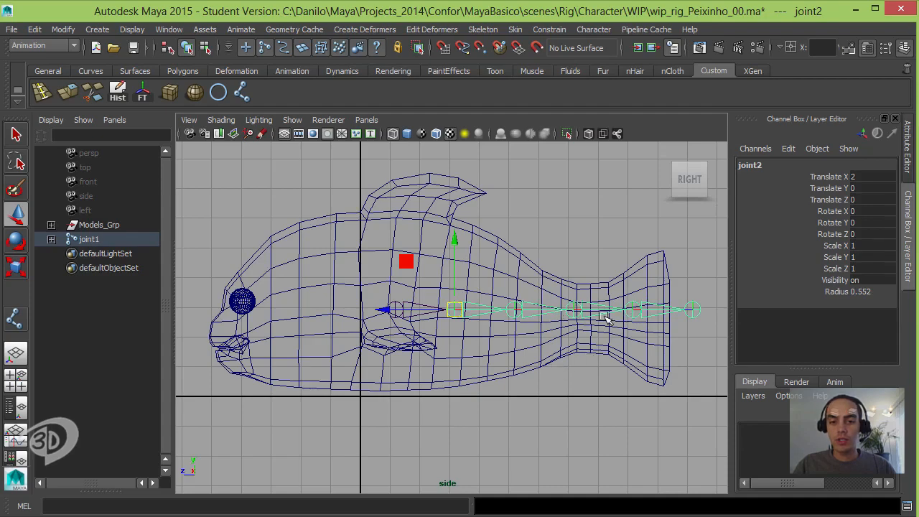
pyautogui.press('space')
pyautogui.moveTo(556, 310); pyautogui.dragTo(560, 275)
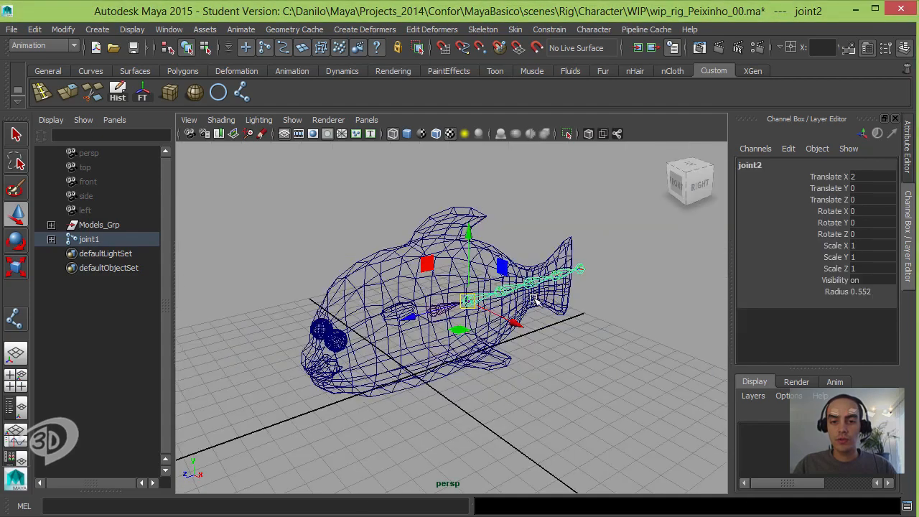
pyautogui.keyDown('alt'); pyautogui.moveTo(560, 316); pyautogui.dragTo(499, 294); pyautogui.keyUp('alt')
pyautogui.keyDown('alt'); pyautogui.moveTo(499, 295); pyautogui.dragTo(505, 290, button='middle'); pyautogui.keyUp('alt')
pyautogui.keyDown('alt'); pyautogui.moveTo(504, 290); pyautogui.dragTo(506, 282); pyautogui.keyUp('alt')
pyautogui.press('space')
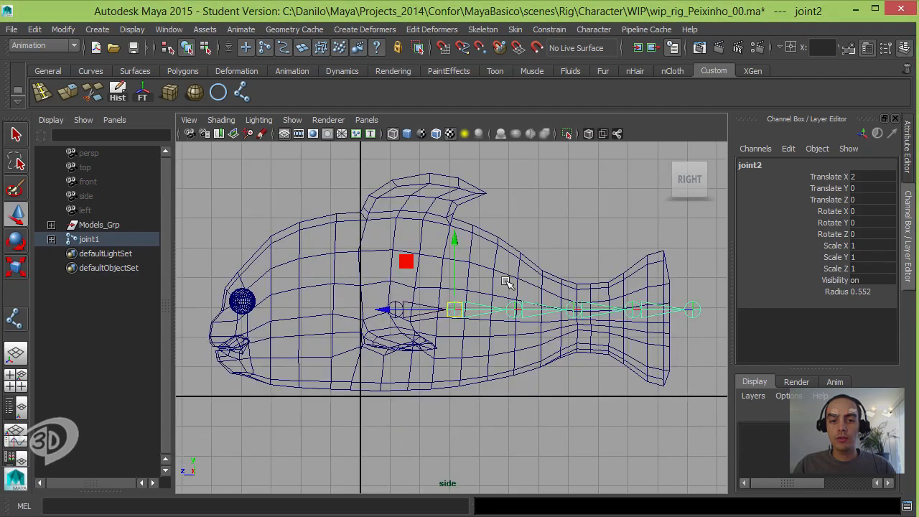
pyautogui.moveTo(456, 240); pyautogui.dragTo(455, 249)
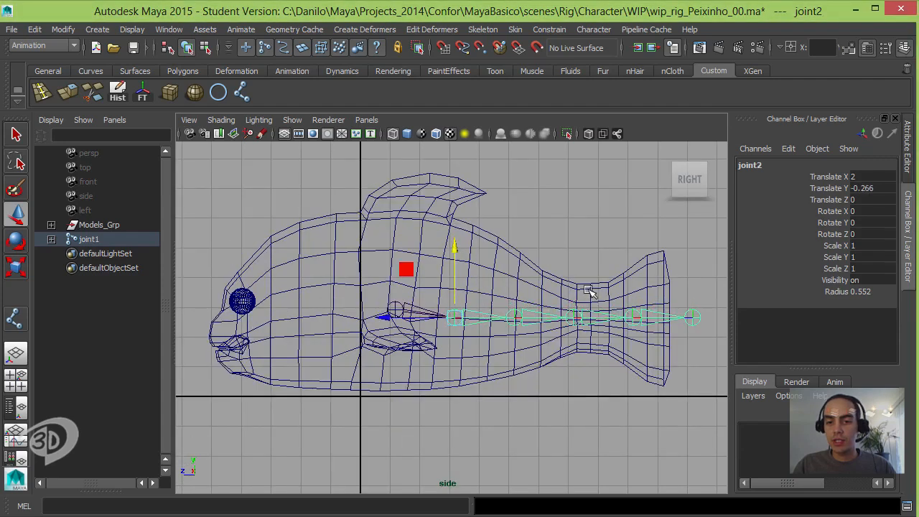
pyautogui.moveTo(455, 250); pyautogui.dragTo(455, 247)
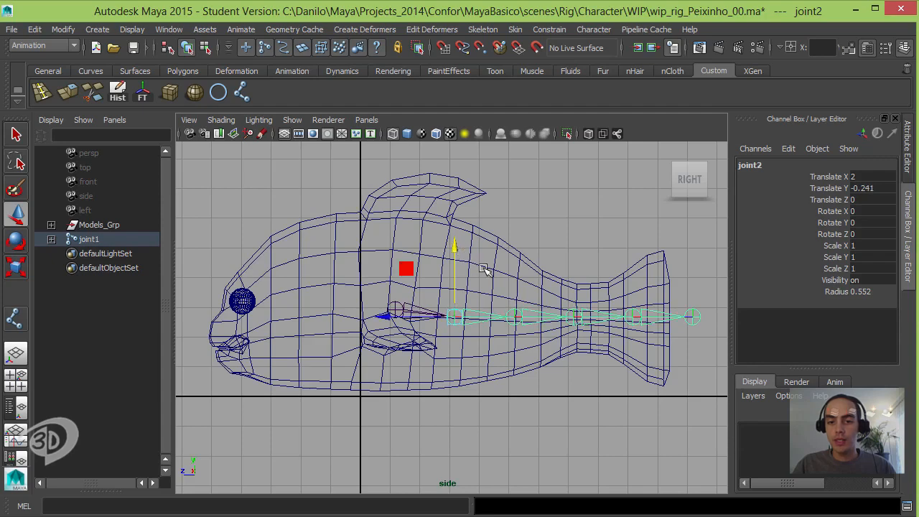
# Examine how the joint chain runs through the body and tail in the side view, including the end joint past the tail fin
pyautogui.keyDown('alt'); pyautogui.moveTo(540, 294); pyautogui.dragTo(492, 296, button='right'); pyautogui.keyUp('alt')
pyautogui.keyDown('alt'); pyautogui.moveTo(493, 296); pyautogui.dragTo(467, 300, button='middle'); pyautogui.keyUp('alt')
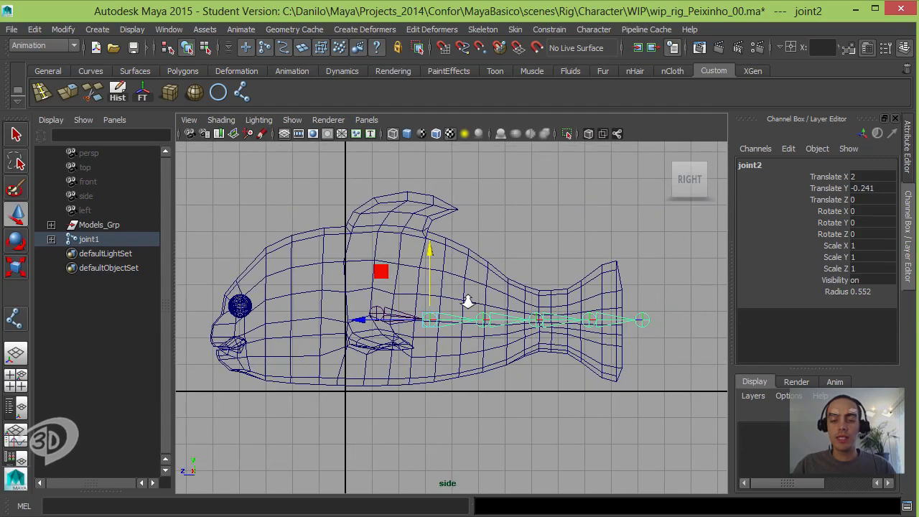
pyautogui.keyDown('alt'); pyautogui.moveTo(468, 299); pyautogui.dragTo(582, 318); pyautogui.keyUp('alt')
pyautogui.click(643, 320)
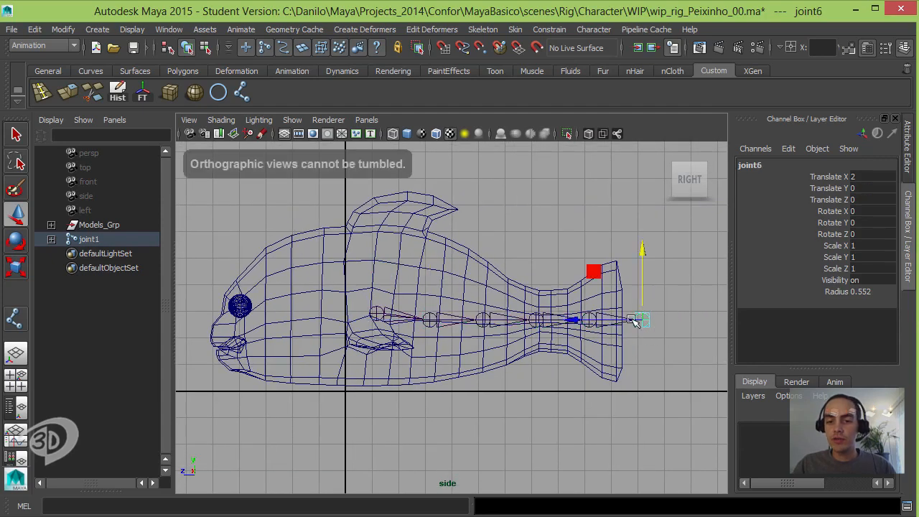
pyautogui.click(558, 371)
pyautogui.keyDown('alt'); pyautogui.moveTo(469, 330); pyautogui.dragTo(484, 346, button='right'); pyautogui.keyUp('alt')
pyautogui.keyDown('alt'); pyautogui.moveTo(484, 346); pyautogui.dragTo(515, 318, button='middle'); pyautogui.keyUp('alt')
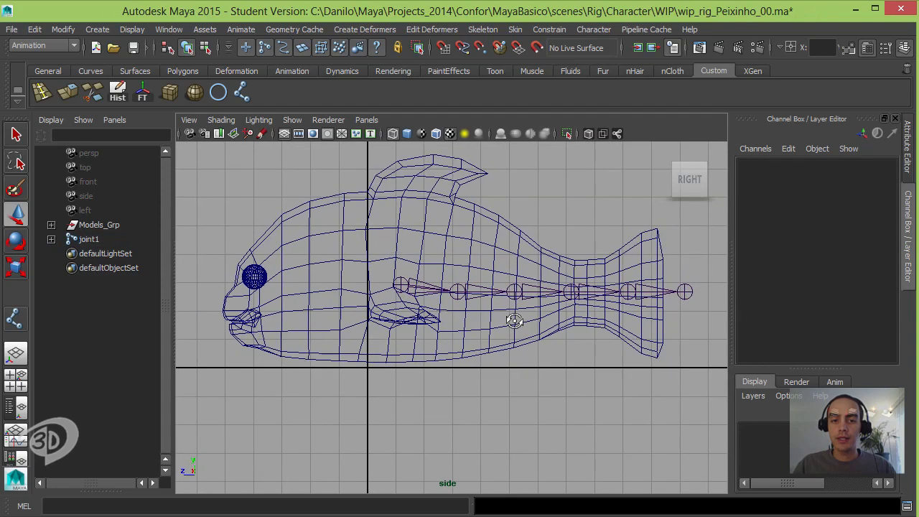
pyautogui.keyDown('alt'); pyautogui.moveTo(515, 318); pyautogui.dragTo(511, 321); pyautogui.keyUp('alt')
pyautogui.keyDown('alt'); pyautogui.moveTo(511, 321); pyautogui.dragTo(512, 345, button='middle'); pyautogui.keyUp('alt')
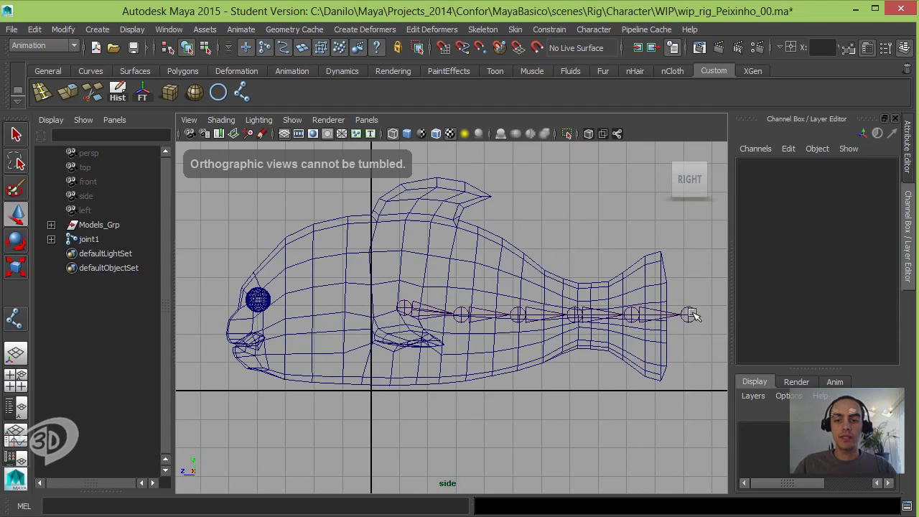
pyautogui.click(687, 314)
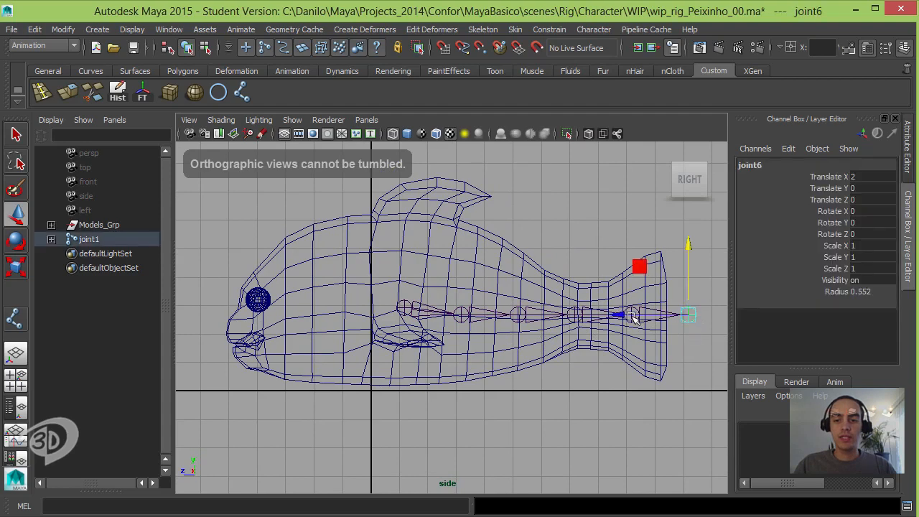
pyautogui.click(452, 403)
# Expand the joint hierarchy in the Outliner and rename the root joint as Root_Jnt
pyautogui.click(405, 310)
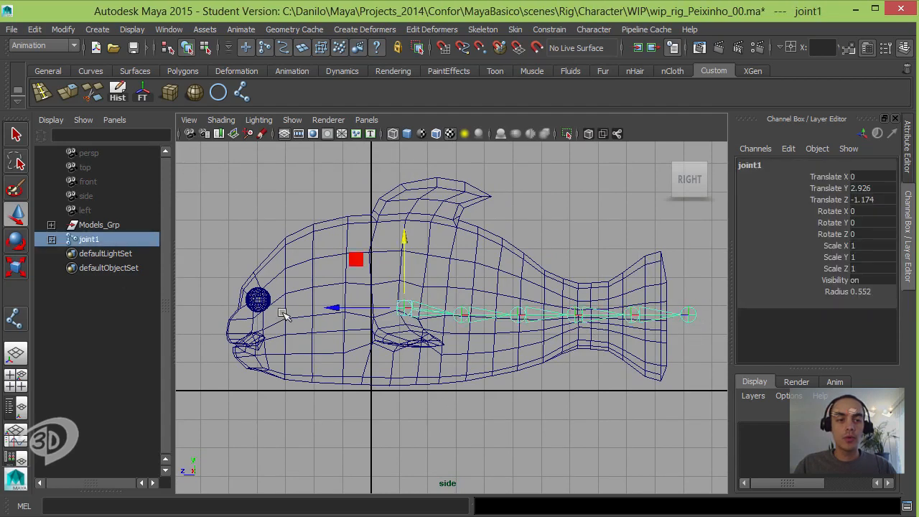
pyautogui.keyDown('shift'); pyautogui.click(51, 239); pyautogui.keyUp('shift')
pyautogui.doubleClick(93, 240)
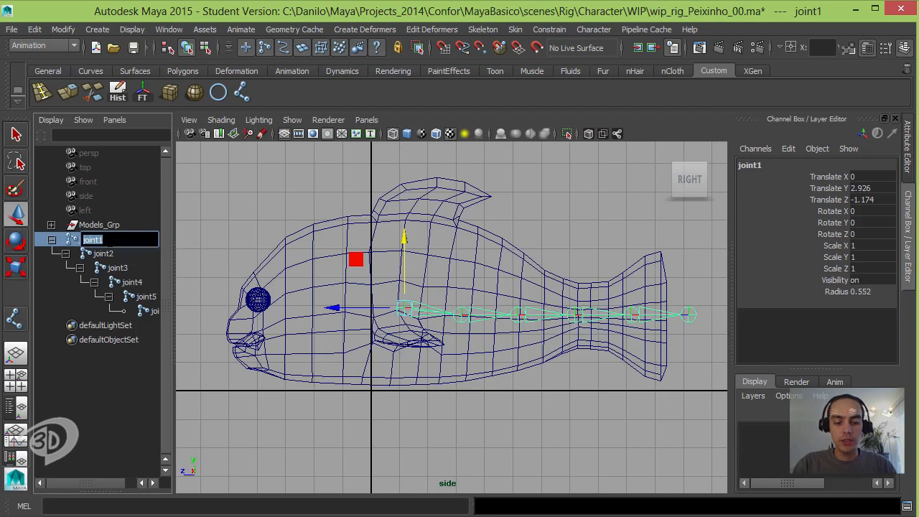
pyautogui.write('Root_J')
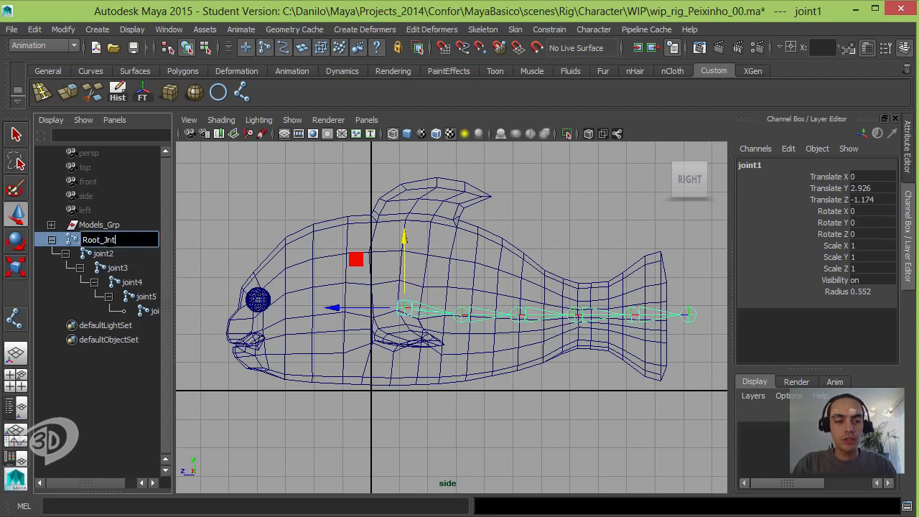
pyautogui.write('nt')
pyautogui.press('Return')
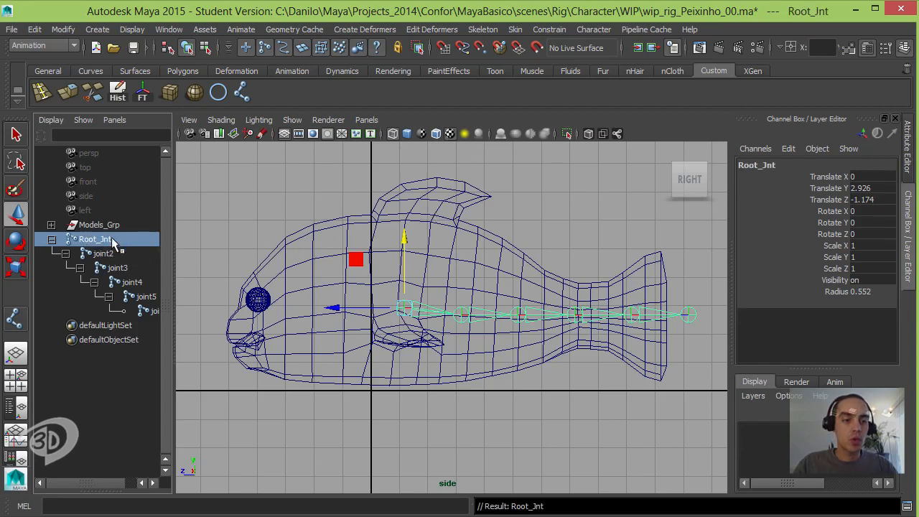
# Widen the Outliner to show the whole joint hierarchy and rename the second joint as Tail_1_Jnt
pyautogui.click(128, 253)
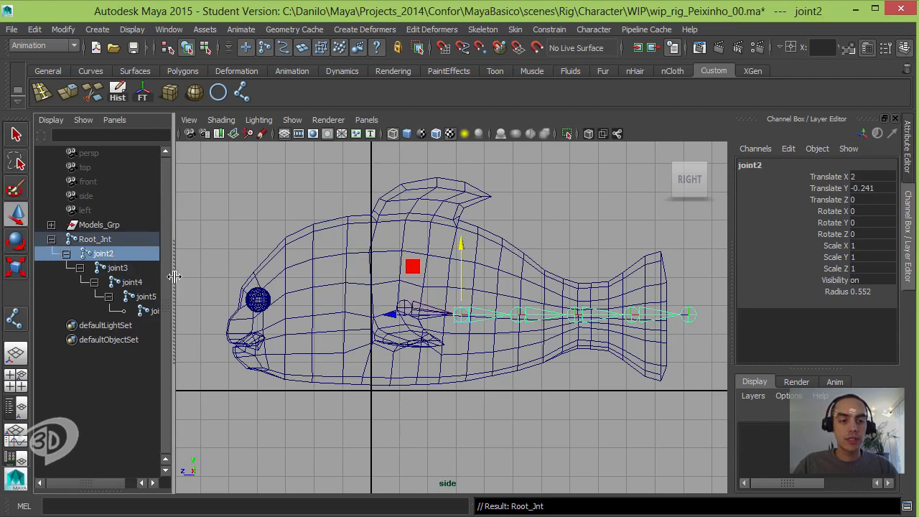
pyautogui.moveTo(174, 280); pyautogui.dragTo(208, 280)
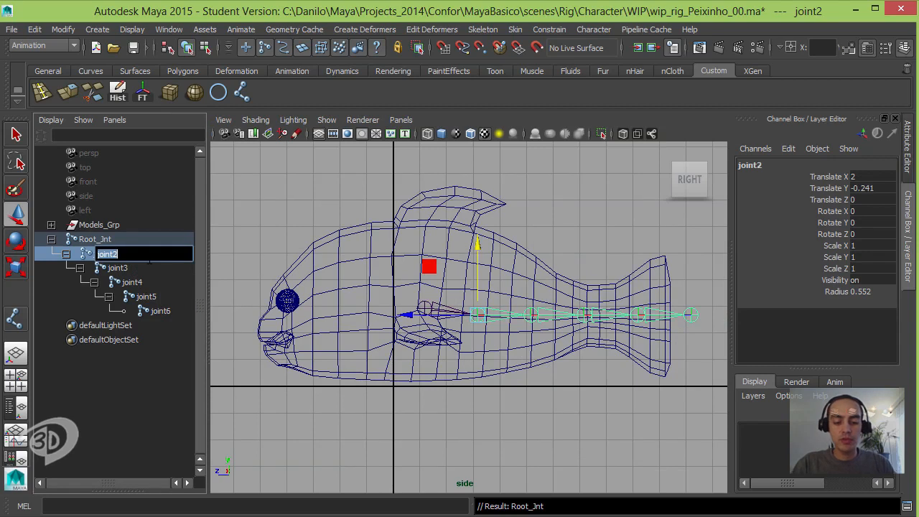
pyautogui.write('Tail_1_J')
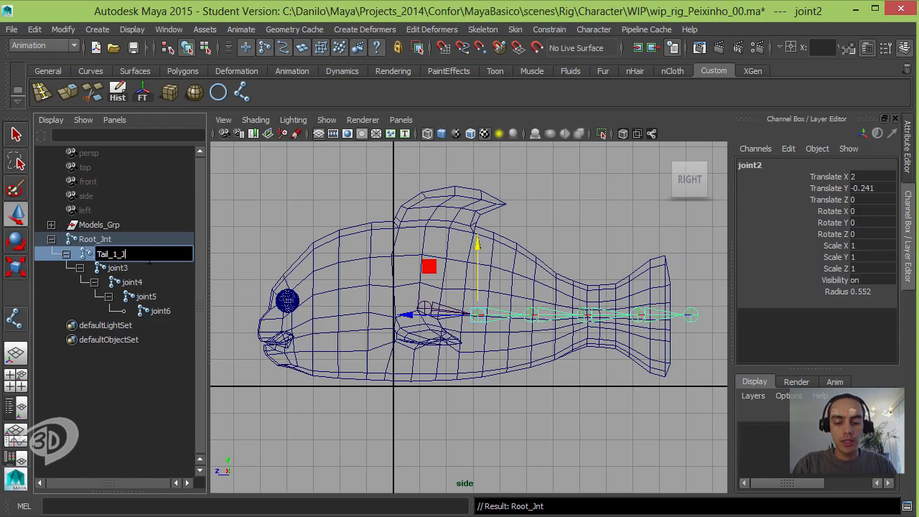
pyautogui.press('Return')
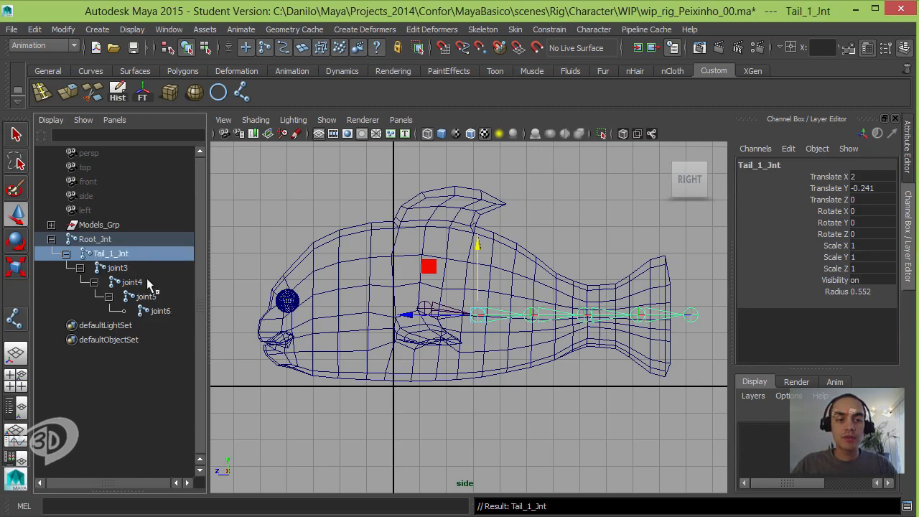
# Use Search and Replace Names on the four joints below Tail_1_Jnt to replace "joint" with "Tail_"
pyautogui.click(117, 268)
pyautogui.keyDown('shift'); pyautogui.click(166, 315); pyautogui.keyUp('shift')
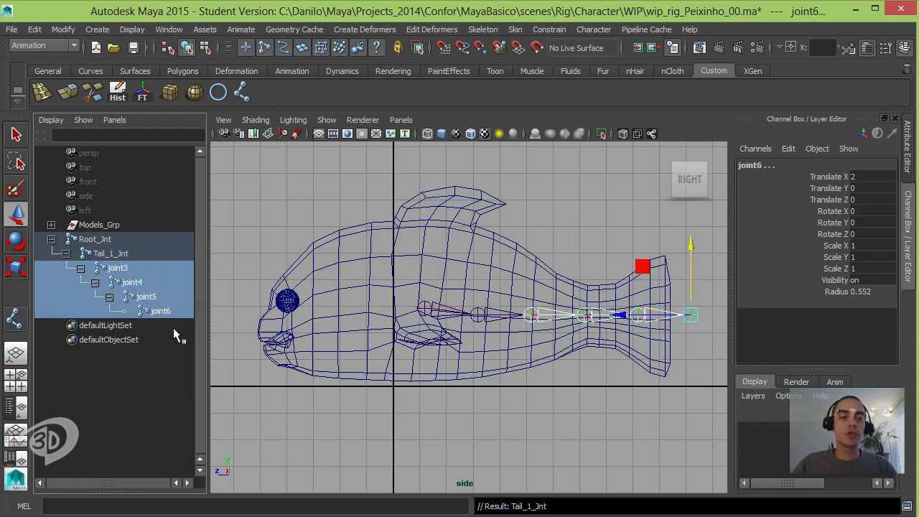
pyautogui.click(62, 29)
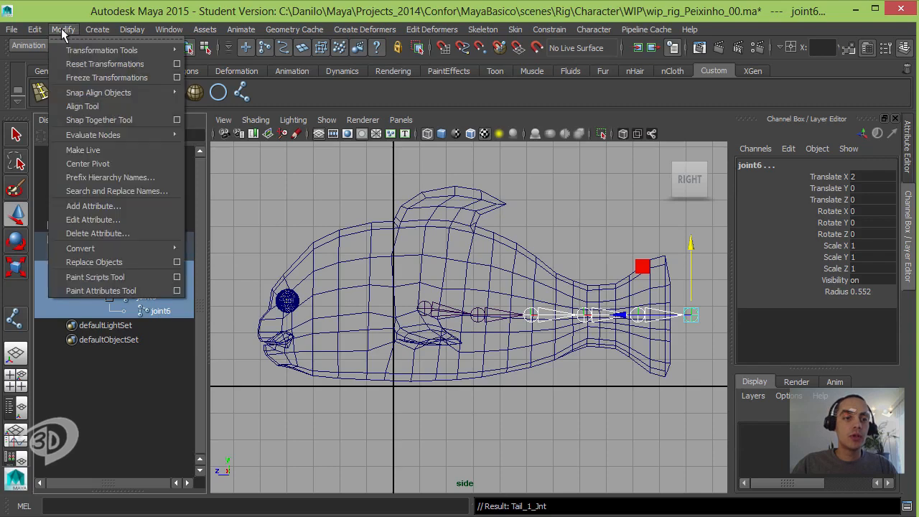
pyautogui.click(125, 190)
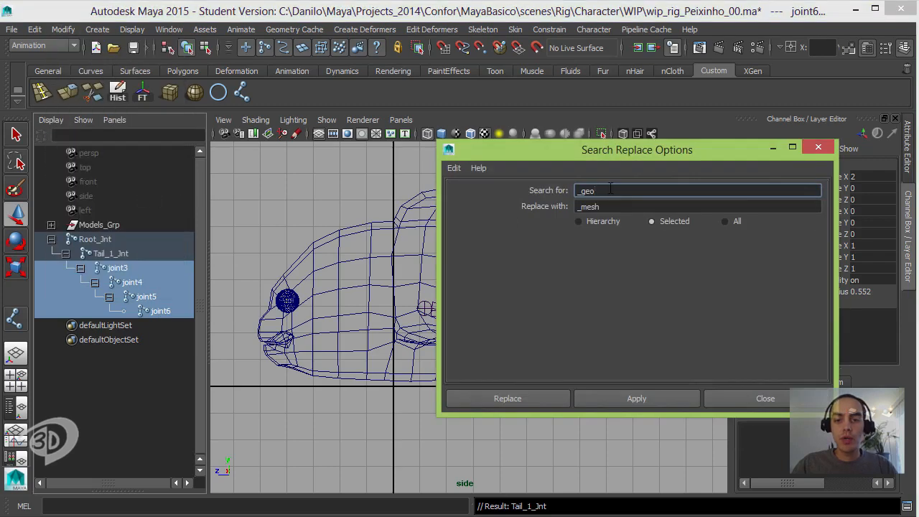
pyautogui.write('joint')
pyautogui.press('Tab')
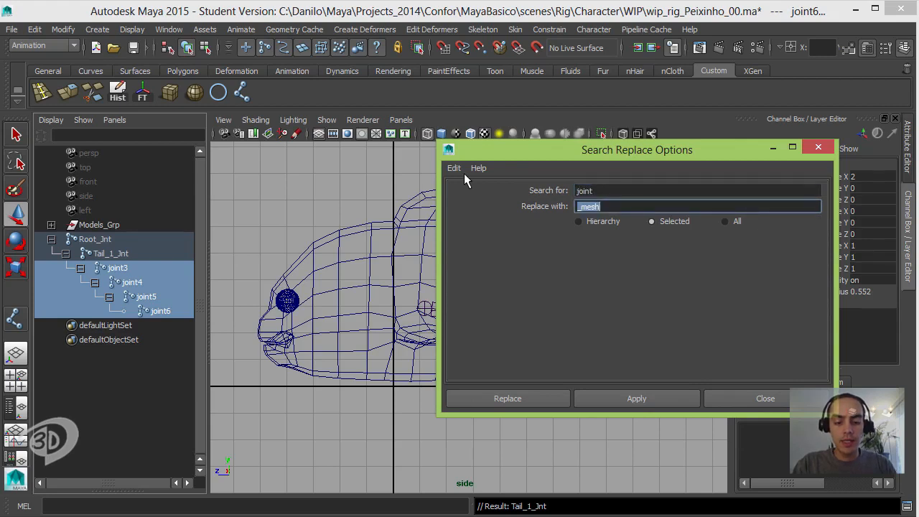
pyautogui.write('Tail_')
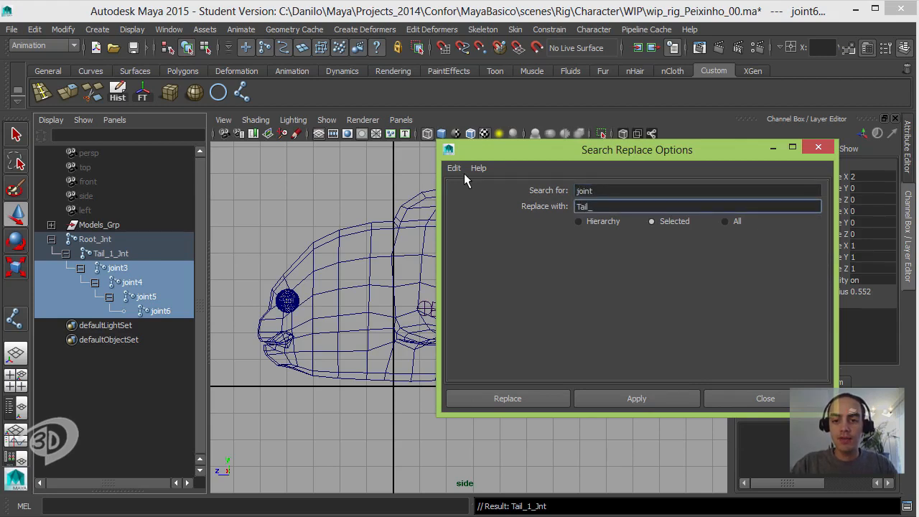
pyautogui.click(623, 396)
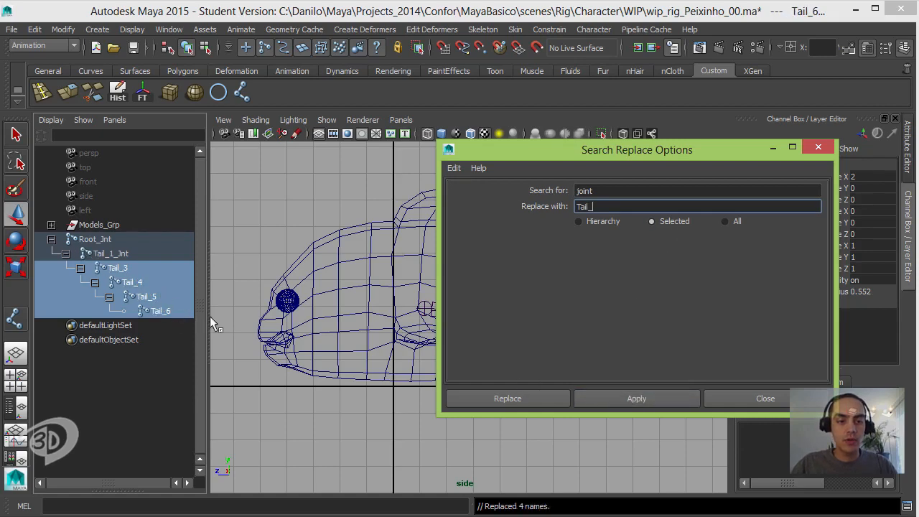
pyautogui.click(819, 147)
# Rename the four joints below Tail_1_Jnt, in hierarchy order, as Tail_2_Jnt, Tail_3_Jnt, Tail_4_Jnt and Tail_JEnd
pyautogui.doubleClick(117, 267)
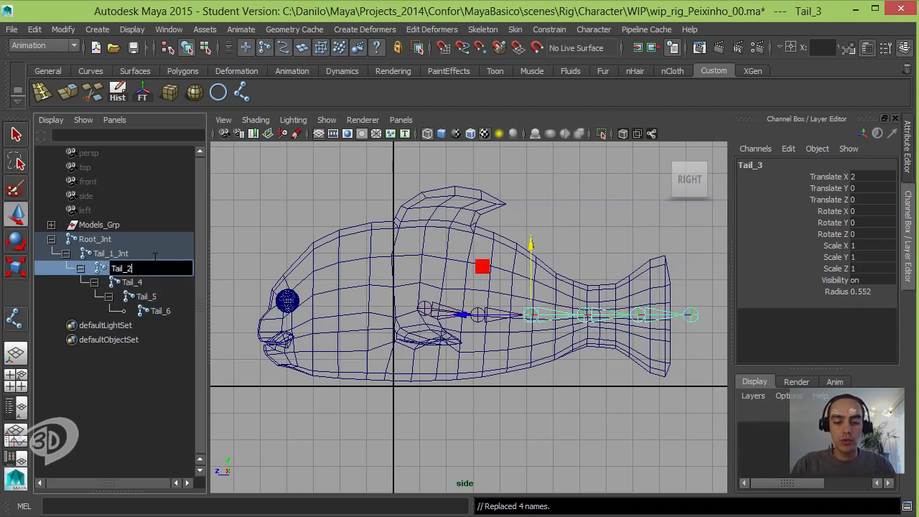
pyautogui.write('Tail_2_Jnt')
pyautogui.press('Return')
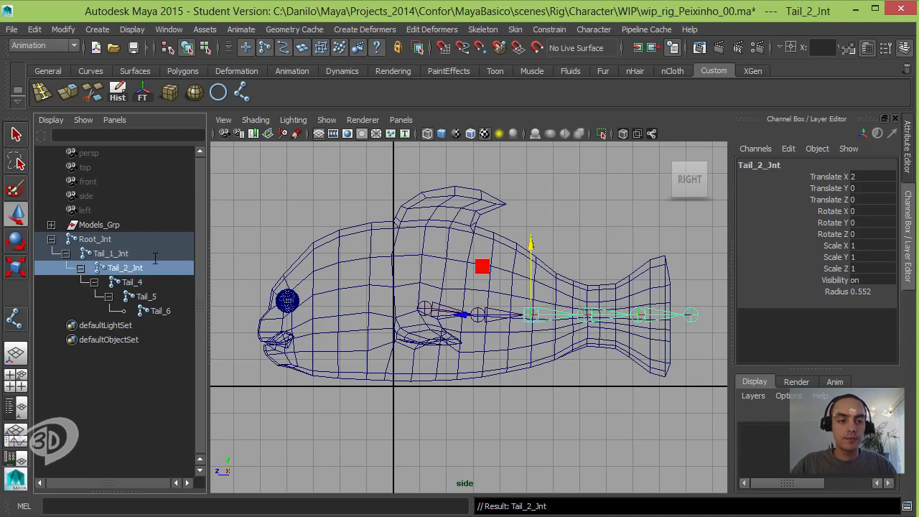
pyautogui.doubleClick(155, 286)
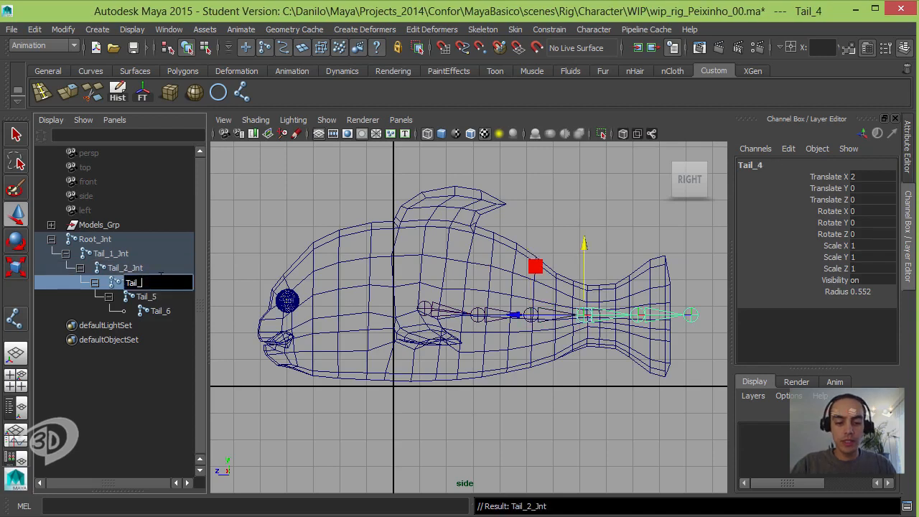
pyautogui.press('Return')
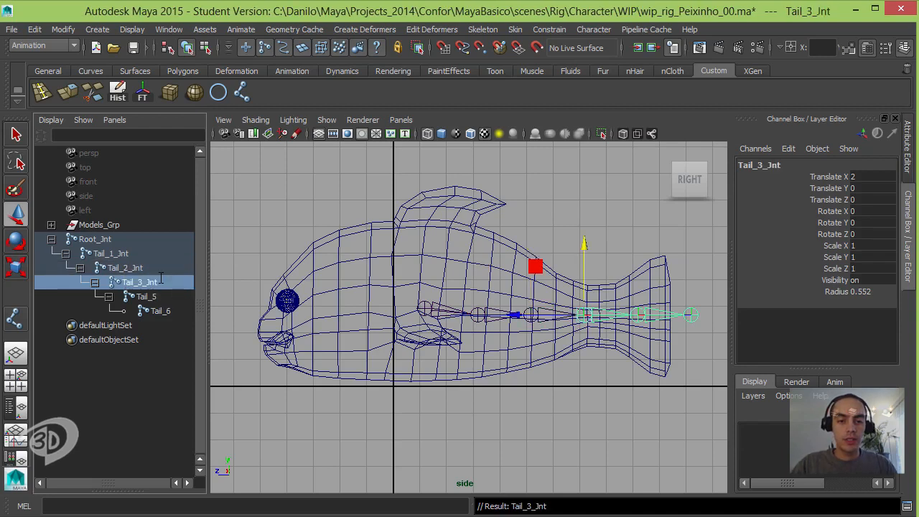
pyautogui.doubleClick(156, 298)
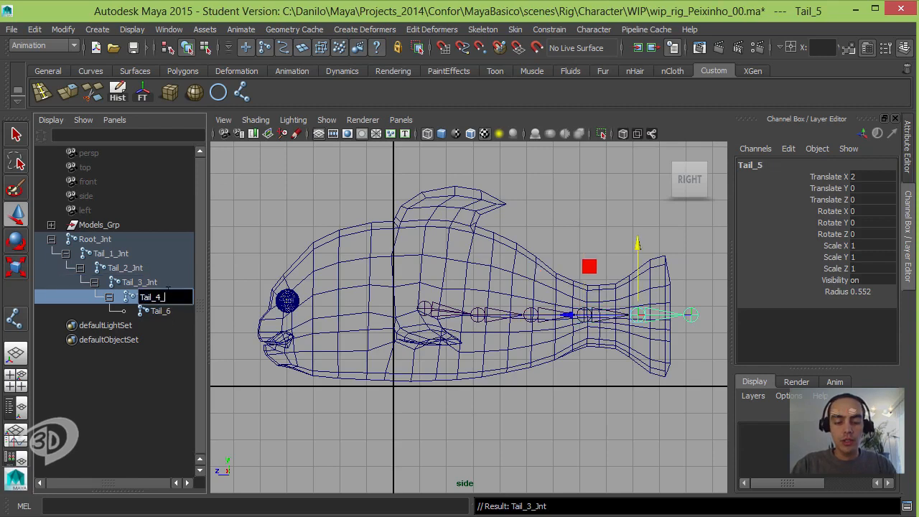
pyautogui.press('Return')
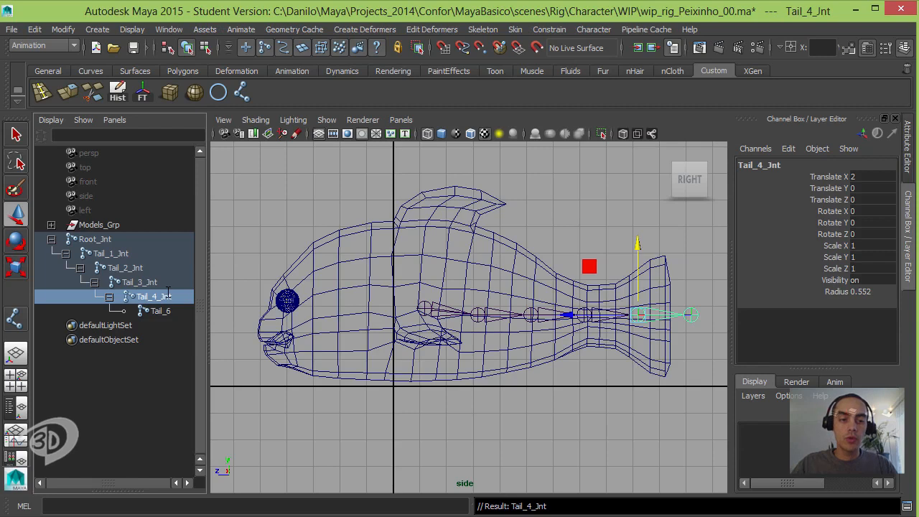
pyautogui.doubleClick(166, 310)
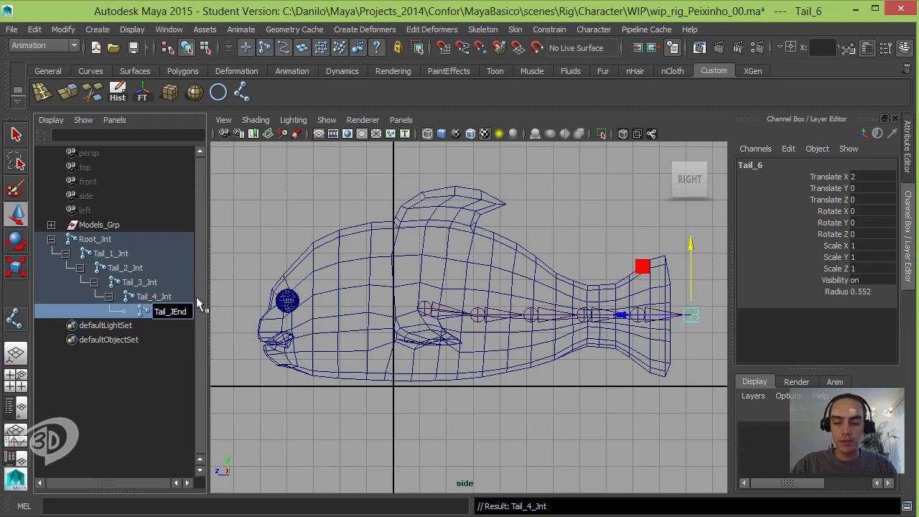
pyautogui.press('Return')
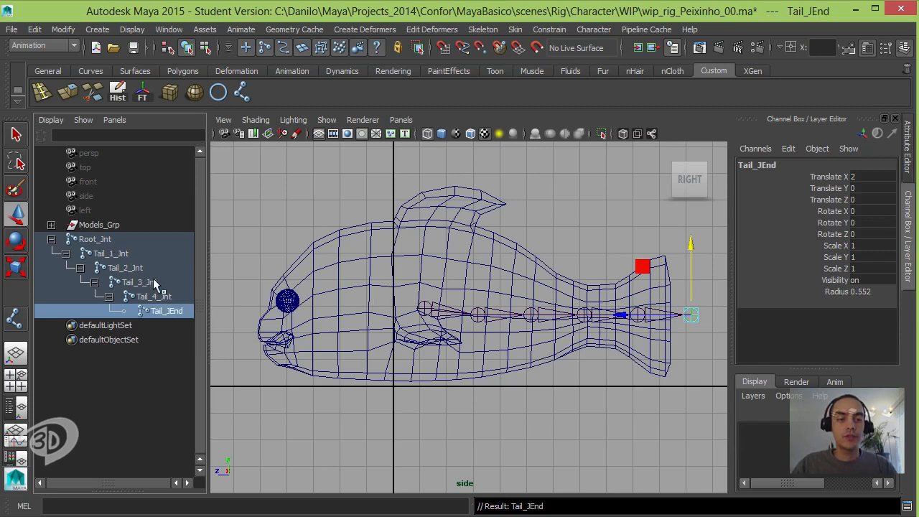
pyautogui.click(333, 207)
pyautogui.click(467, 316)
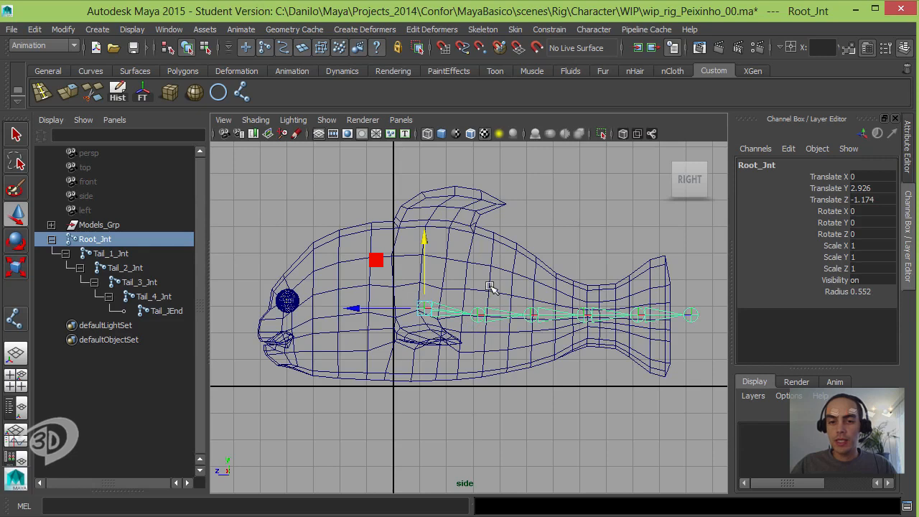
pyautogui.moveTo(490, 280); pyautogui.dragTo(524, 327)
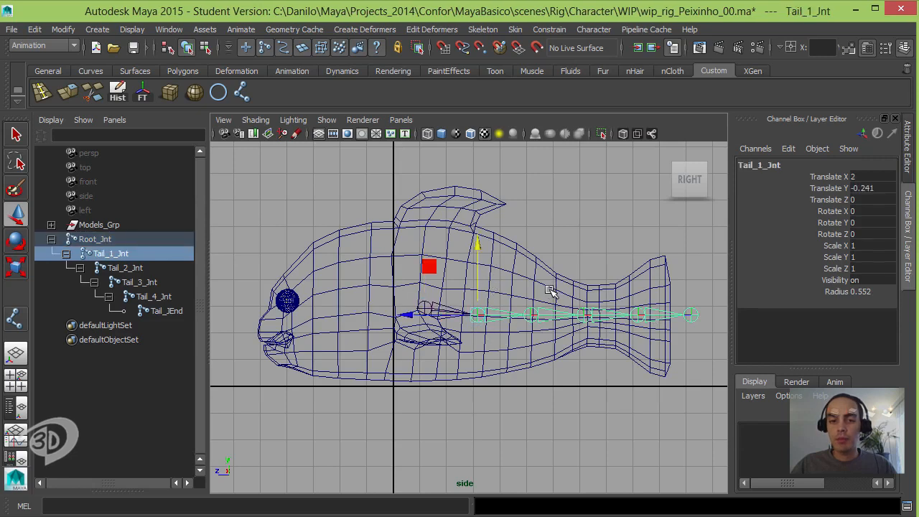
# Draw a separate two-joint chain up the dorsal fin in the side view, starting near Y 6.44, Z -1.81, about 1.06 units long
pyautogui.click(349, 196)
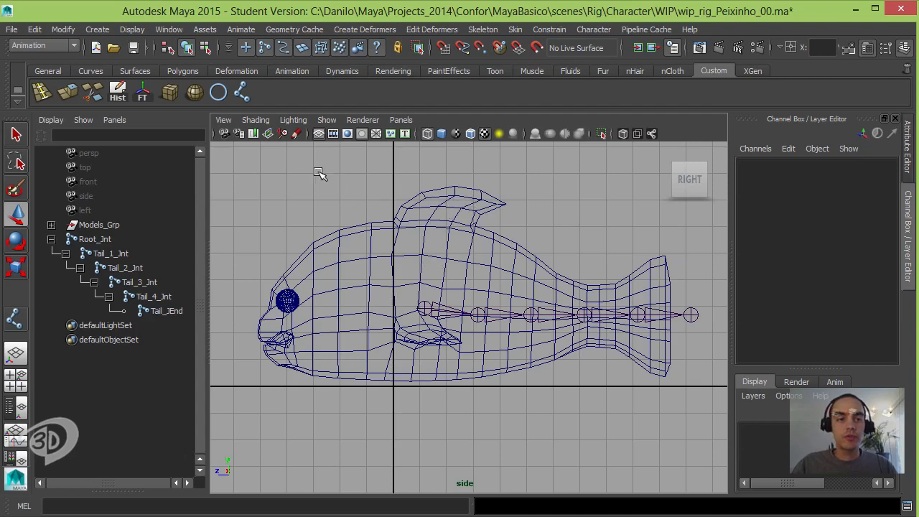
pyautogui.click(241, 92)
pyautogui.click(442, 215)
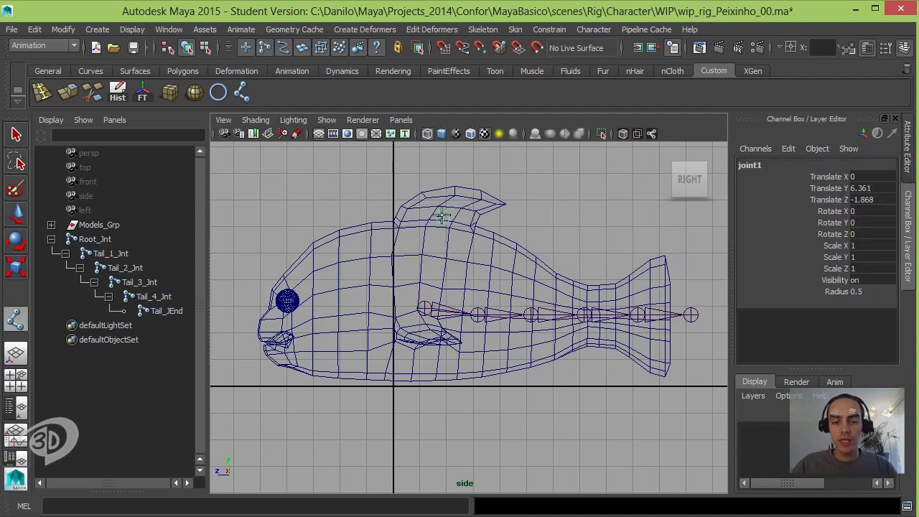
pyautogui.press('Return')
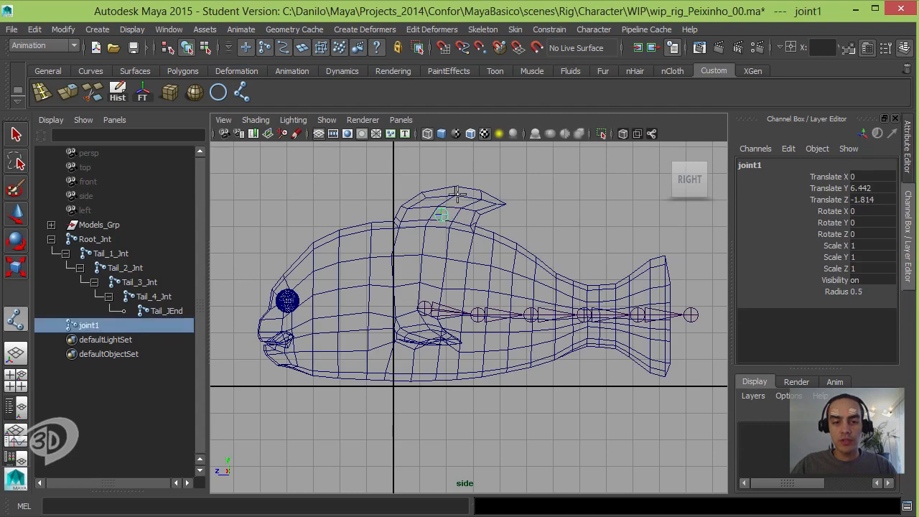
pyautogui.click(457, 192)
pyautogui.press('w')
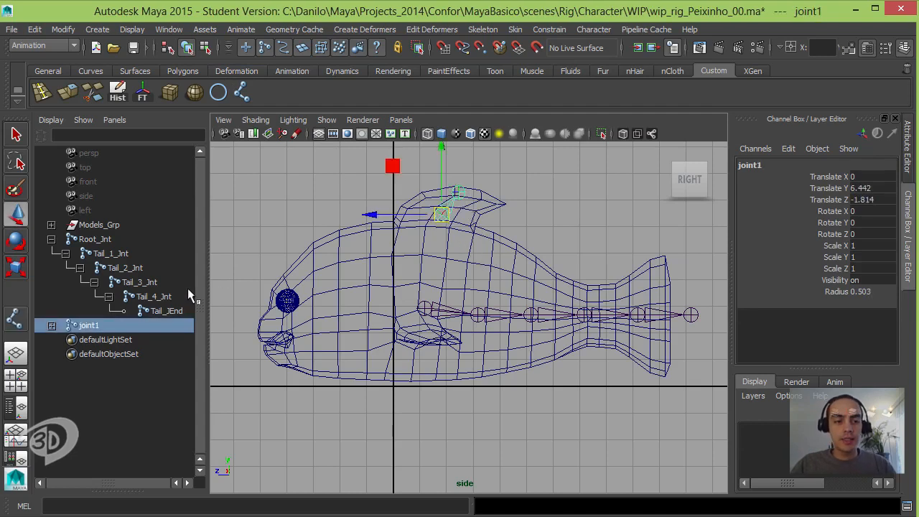
# Expand the dorsal fin's joint chain in the Outliner and rename its first joint as Barbatana_Jnt
pyautogui.click(53, 325)
pyautogui.doubleClick(95, 326)
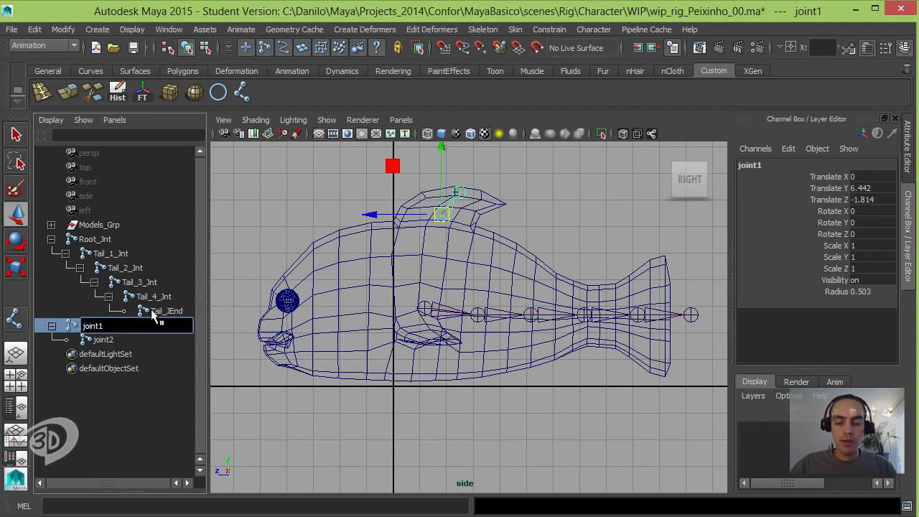
pyautogui.press('BackSpace')
pyautogui.press('BackSpace')
pyautogui.press('BackSpace')
pyautogui.press('BackSpace')
pyautogui.press('BackSpace')
pyautogui.press('BackSpace')
pyautogui.write('B')
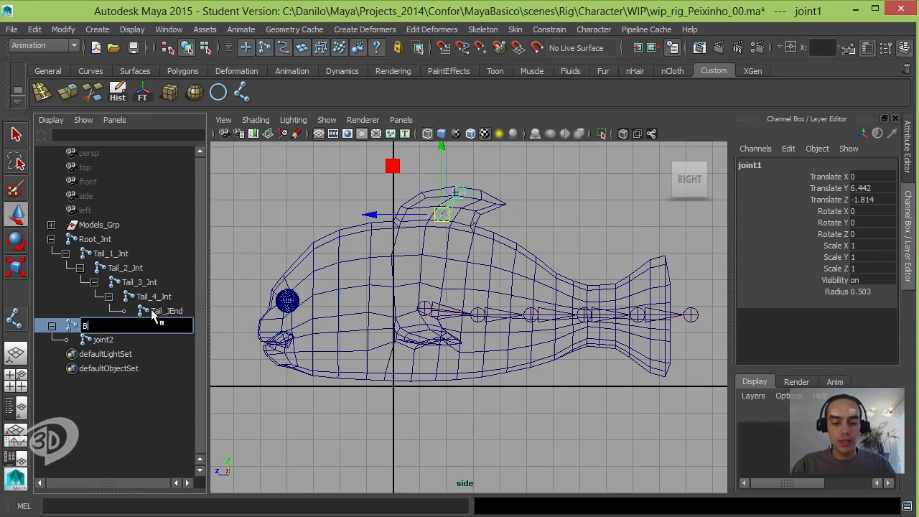
pyautogui.write('arbatana')
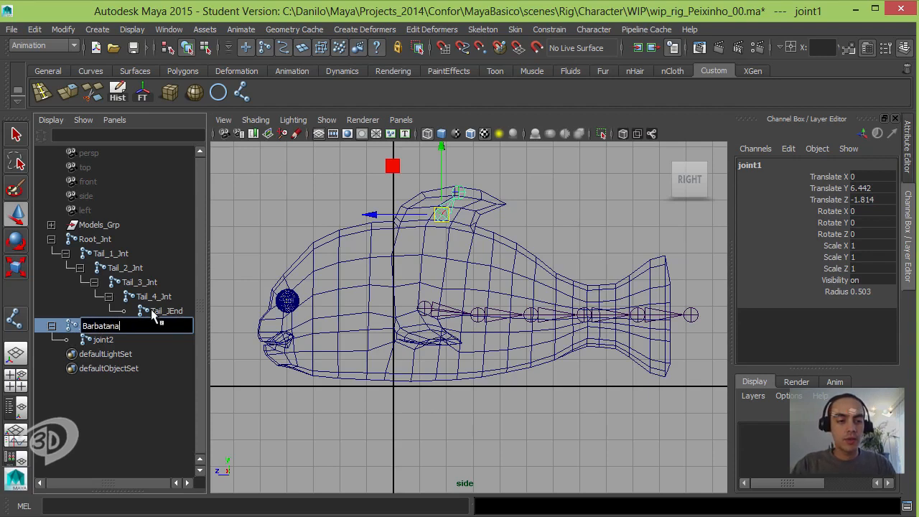
pyautogui.write('_Jnt')
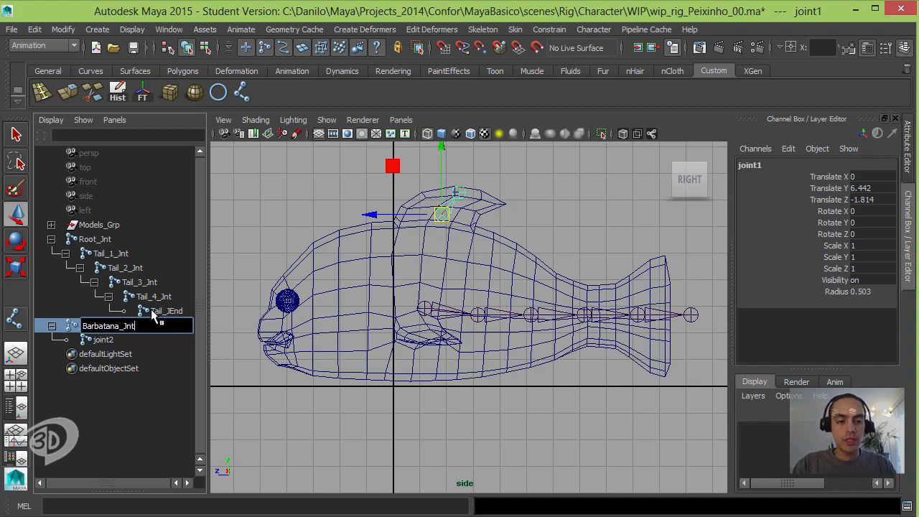
pyautogui.press('Return')
# Rename the dorsal fin's end joint as Barbatana_JEnd
pyautogui.doubleClick(102, 339)
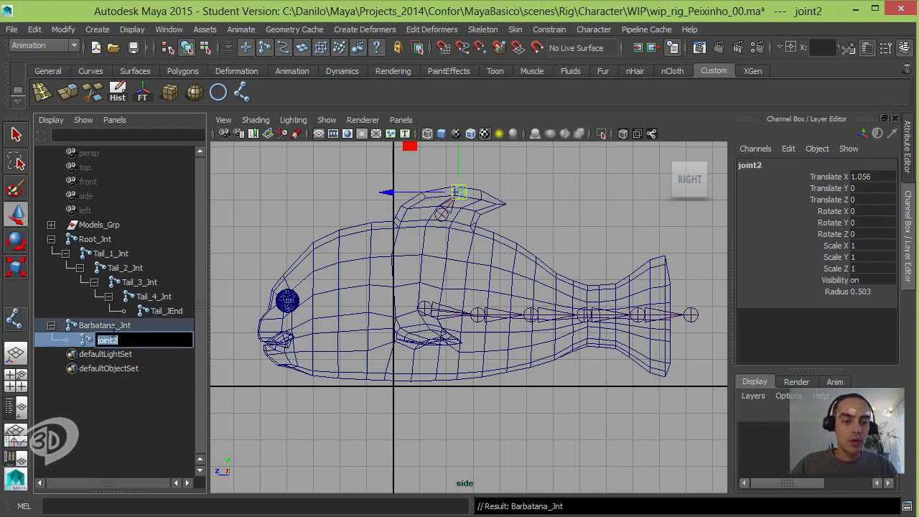
pyautogui.write('Barbatana_JEnd')
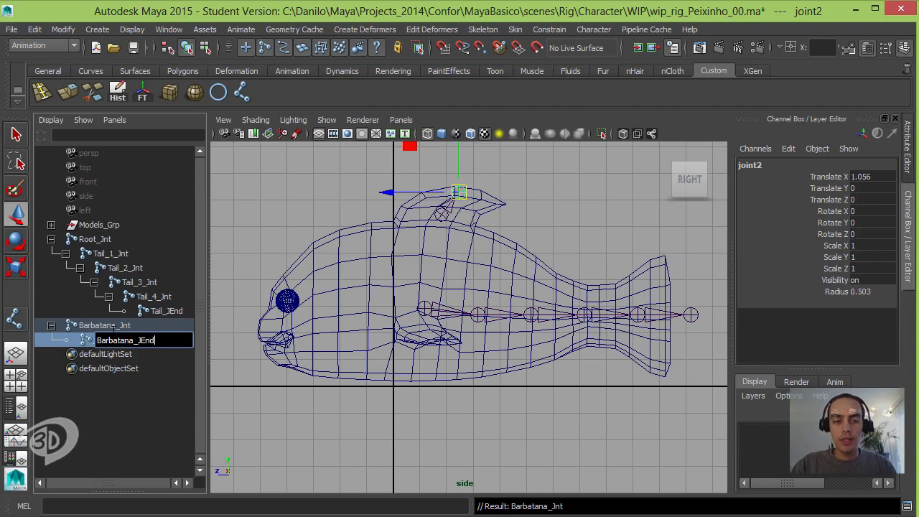
pyautogui.press('Return')
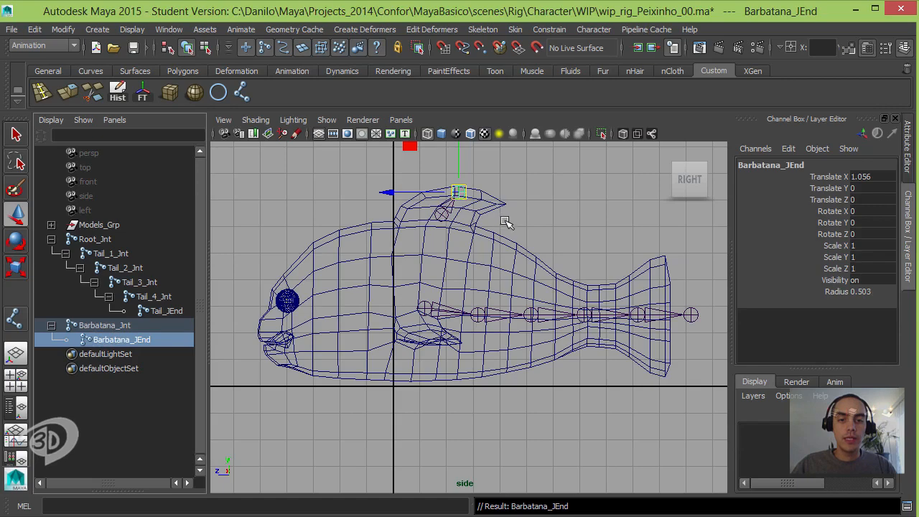
# Switch to the perspective view, test-rotate Root_Jnt while the dorsal fin chain is still separate, and undo the rotation
pyautogui.press('Up')
pyautogui.press('space')
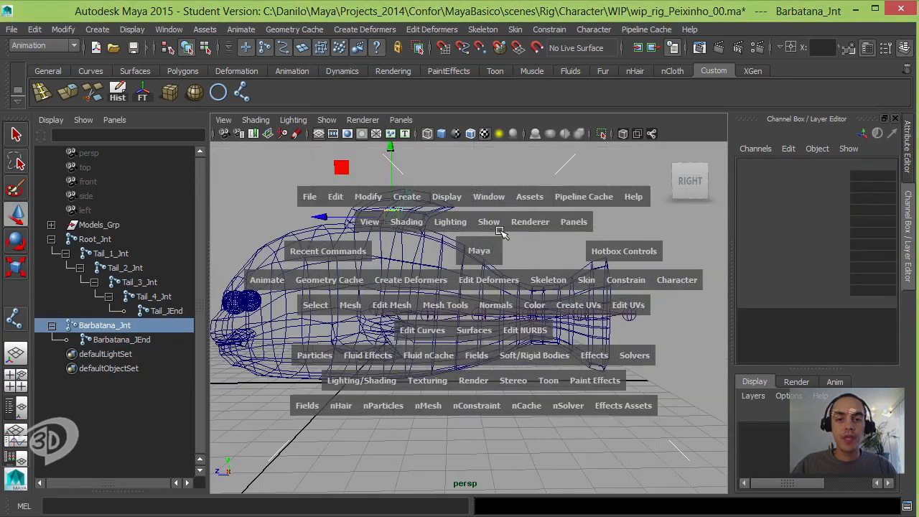
pyautogui.keyDown('alt'); pyautogui.moveTo(500, 231); pyautogui.dragTo(520, 270); pyautogui.keyUp('alt')
pyautogui.click(372, 314)
pyautogui.keyDown('alt'); pyautogui.moveTo(372, 314); pyautogui.dragTo(338, 316); pyautogui.keyUp('alt')
pyautogui.press('e')
pyautogui.hotkey('ctrl', 'z')
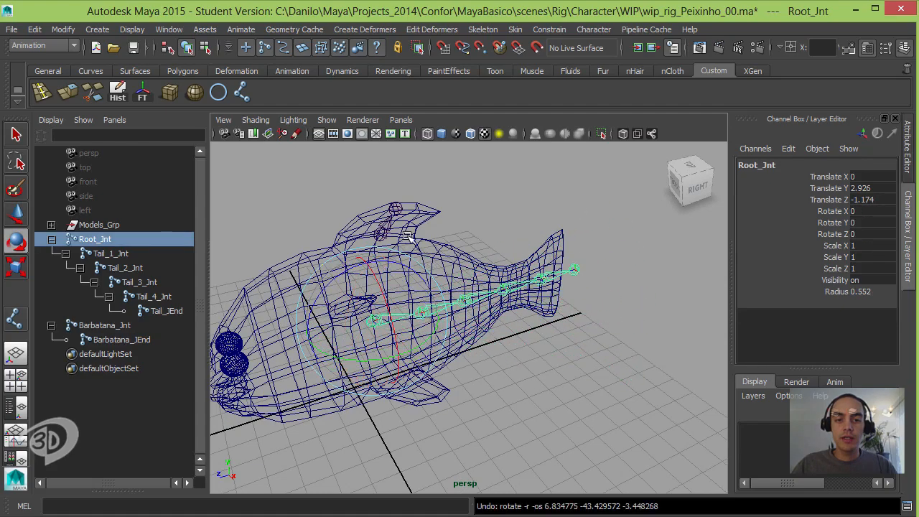
# Parent Barbatana_Jnt under Root_Jnt and clear the selection
pyautogui.keyDown('alt'); pyautogui.moveTo(425, 246); pyautogui.dragTo(428, 218); pyautogui.keyUp('alt')
pyautogui.moveTo(369, 218); pyautogui.dragTo(441, 220)
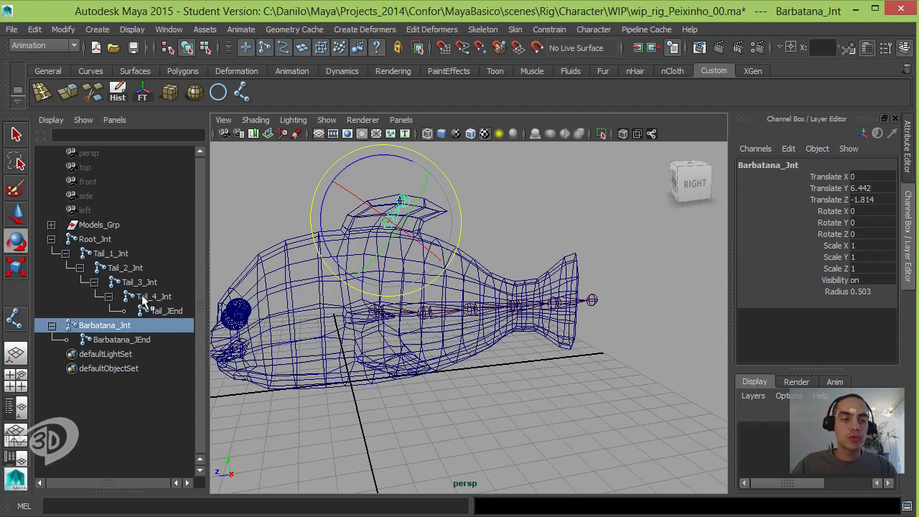
pyautogui.keyDown('ctrl'); pyautogui.click(104, 239); pyautogui.keyUp('ctrl')
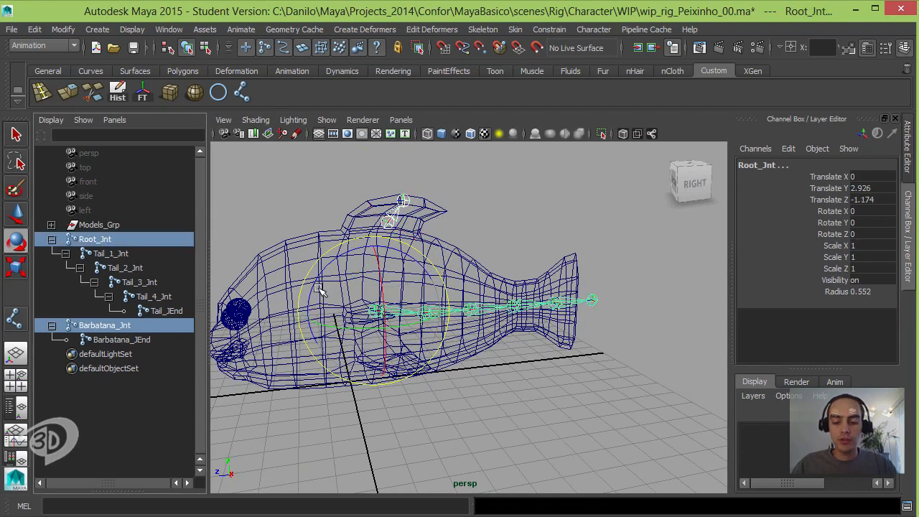
pyautogui.click(35, 30)
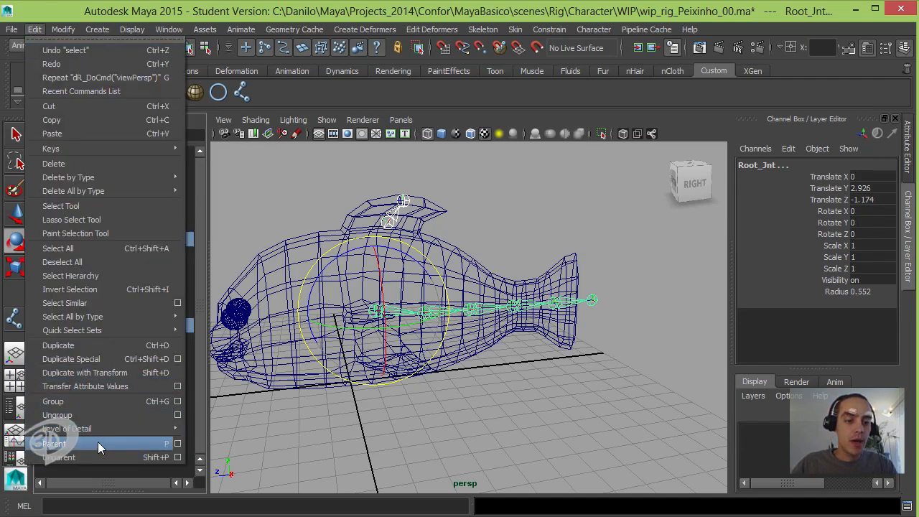
pyautogui.click(695, 121)
pyautogui.press('p')
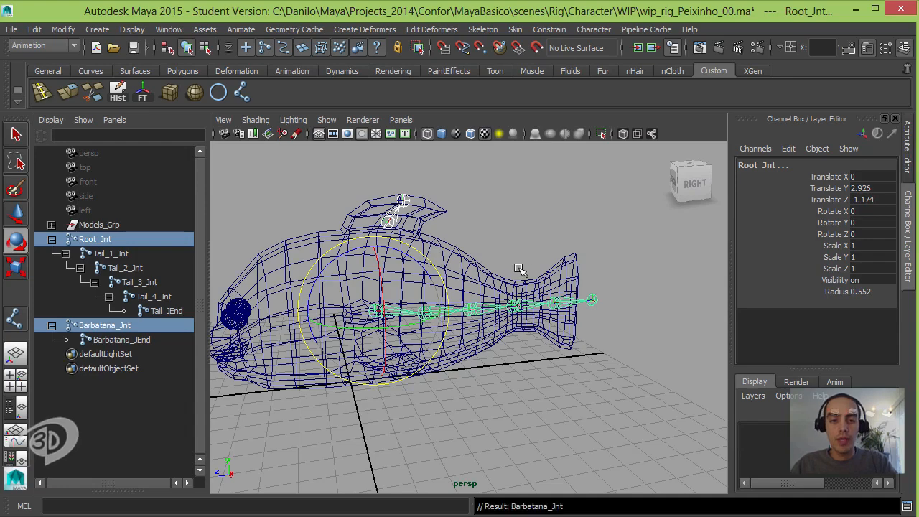
pyautogui.click(513, 206)
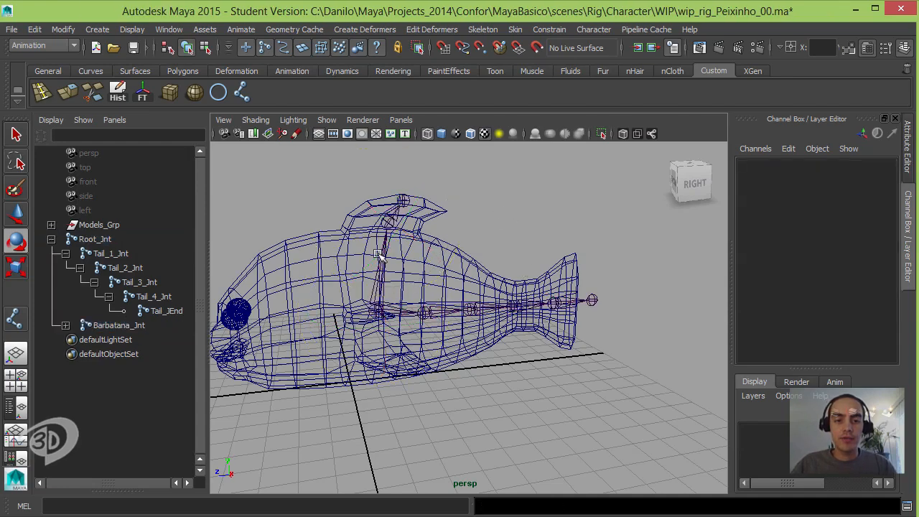
# Rotate Root_Jnt to test how the parented dorsal fin and tail joints follow it, and undo the rotations
pyautogui.keyDown('alt'); pyautogui.moveTo(434, 295); pyautogui.dragTo(405, 208); pyautogui.keyUp('alt')
pyautogui.click(410, 323)
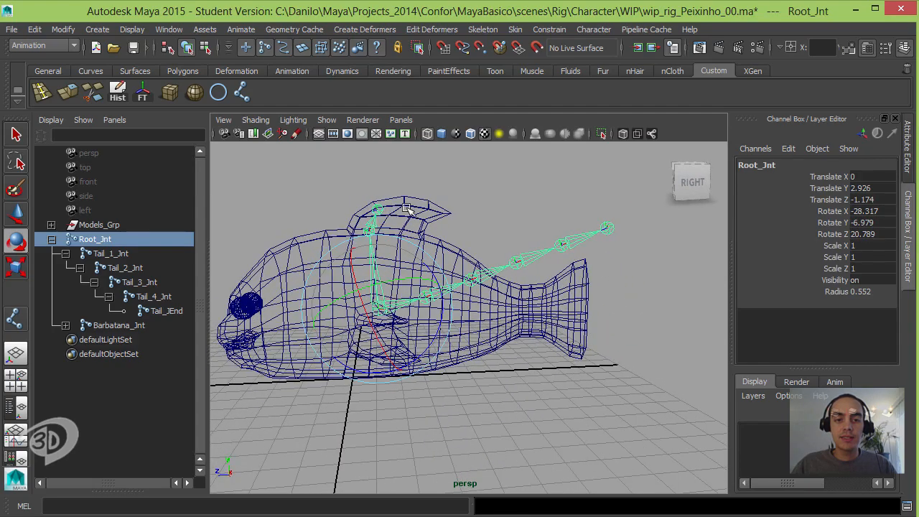
pyautogui.hotkey('ctrl', 'z')
pyautogui.keyDown('alt'); pyautogui.moveTo(396, 267); pyautogui.dragTo(354, 292); pyautogui.keyUp('alt')
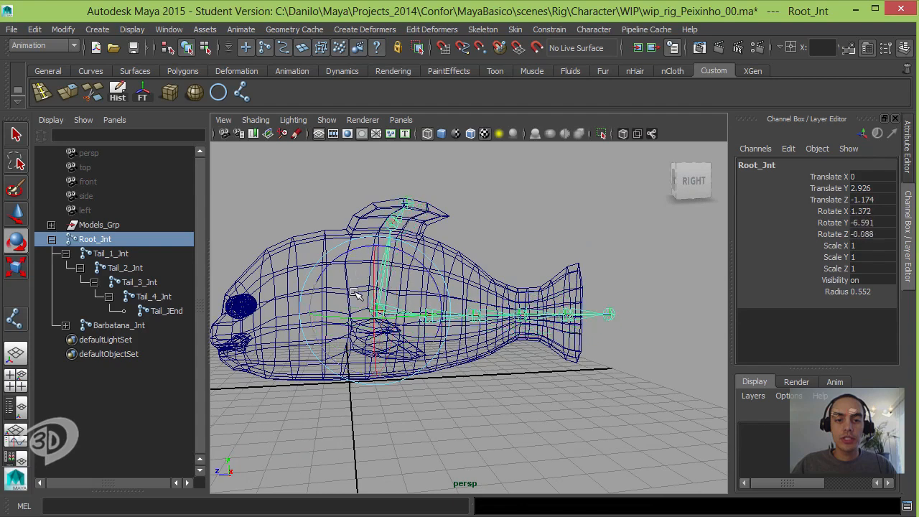
pyautogui.hotkey('ctrl', 'z')
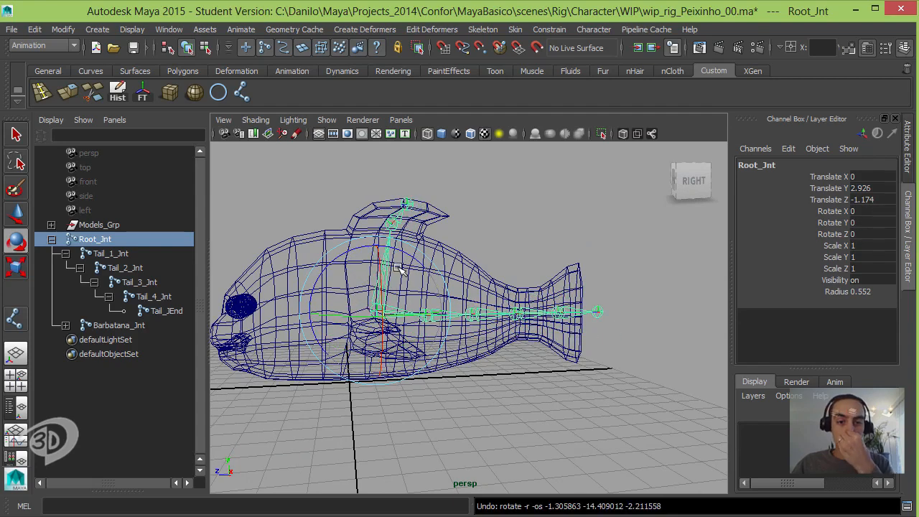
pyautogui.click(491, 230)
# Draw a two-joint chain for the side fin on the grid's X axis, with the first joint at X 3 and the second one unit farther out
pyautogui.keyDown('alt'); pyautogui.moveTo(386, 324); pyautogui.dragTo(449, 340); pyautogui.keyUp('alt')
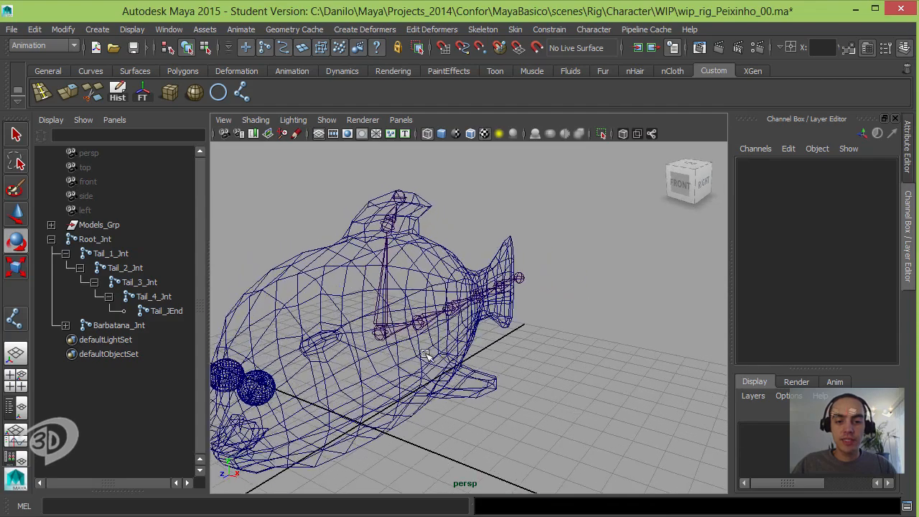
pyautogui.keyDown('alt'); pyautogui.moveTo(445, 377); pyautogui.dragTo(474, 334); pyautogui.keyUp('alt')
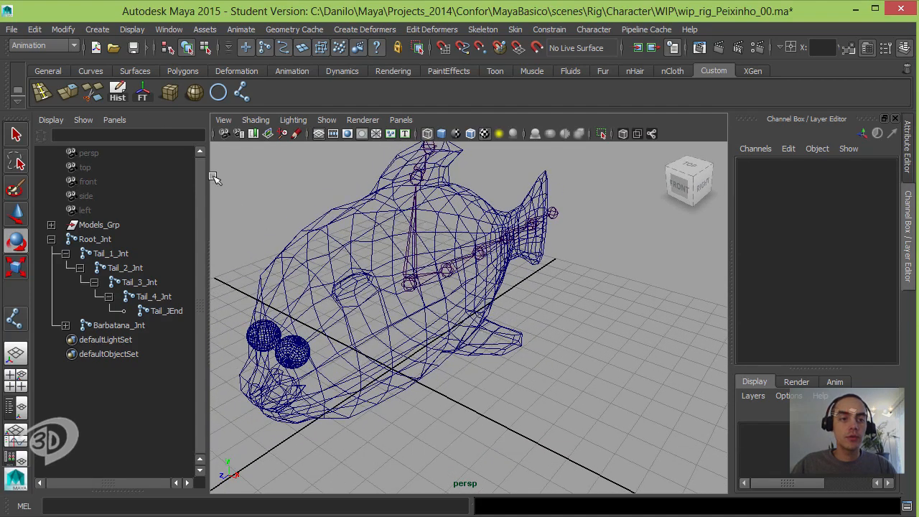
pyautogui.click(241, 92)
pyautogui.moveTo(460, 301)
pyautogui.keyDown('alt'); pyautogui.mouseDown()
pyautogui.moveTo(438, 298)
pyautogui.moveTo(474, 296)
pyautogui.mouseUp(); pyautogui.keyUp('alt')
pyautogui.keyDown('alt'); pyautogui.moveTo(475, 296); pyautogui.dragTo(458, 332, button='right'); pyautogui.keyUp('alt')
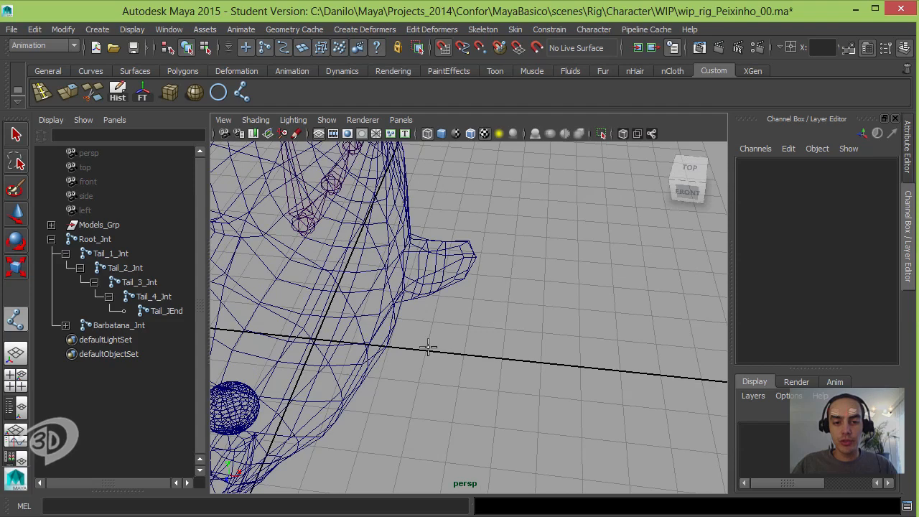
pyautogui.click(425, 351)
pyautogui.click(463, 354)
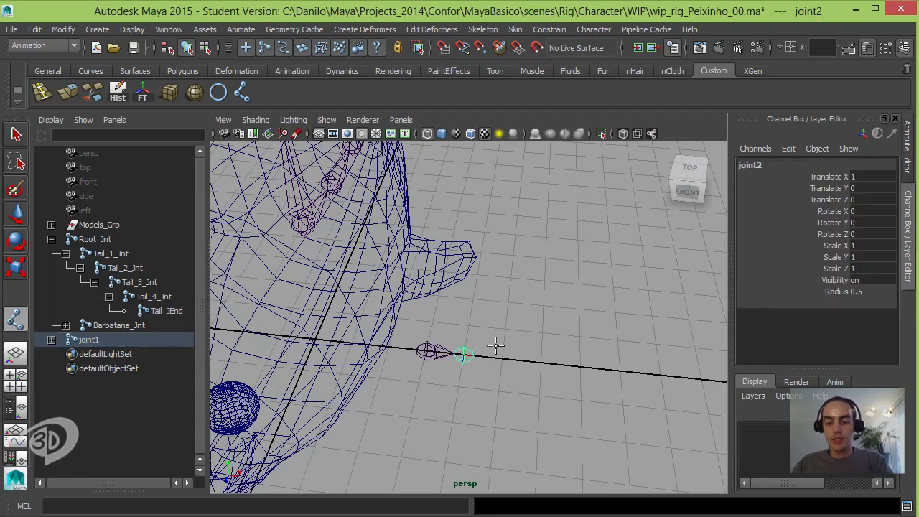
pyautogui.press('Return')
# Rename the first joint of the side fin chain as L_Nadadeira_Jnt
pyautogui.press('e')
pyautogui.click(51, 339)
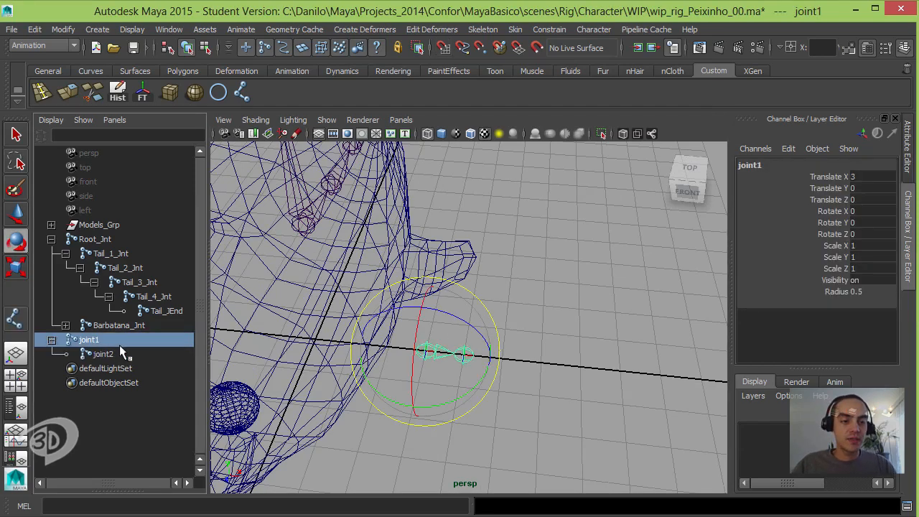
pyautogui.doubleClick(91, 340)
pyautogui.write('Nadadeira_')
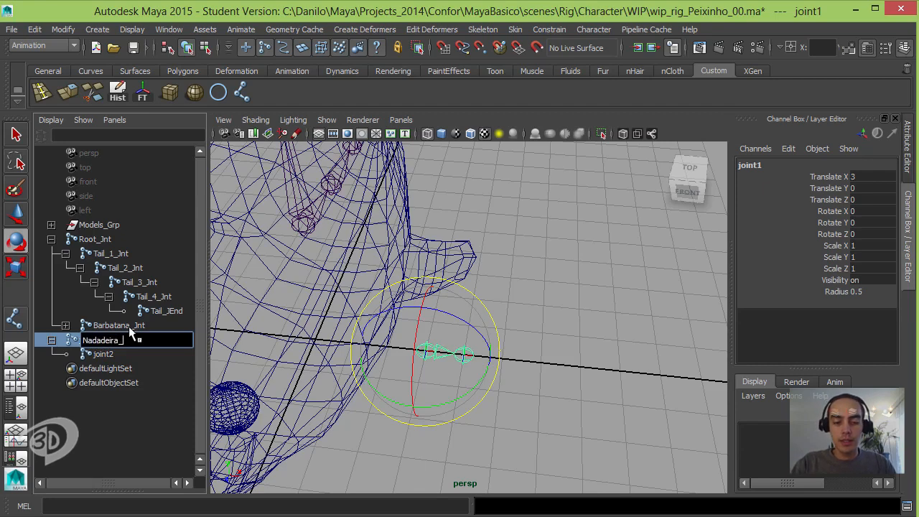
pyautogui.write('Jnt')
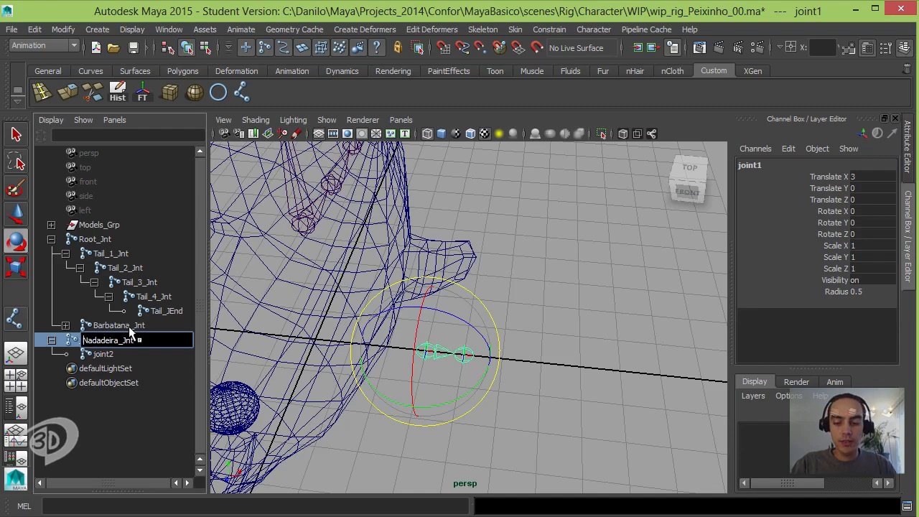
pyautogui.press('Home')
pyautogui.write('L_')
pyautogui.press('Return')
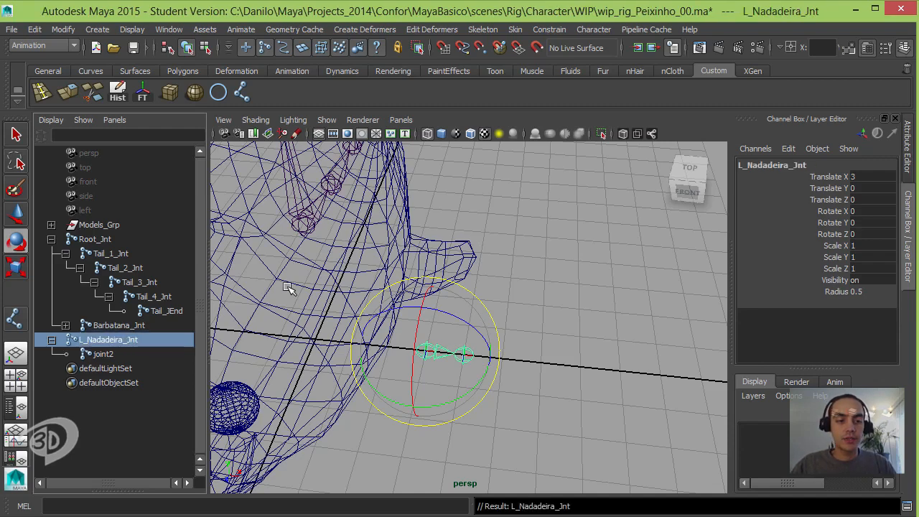
# Rename the side fin chain's end joint as L_Nadadeira_JEnd
pyautogui.doubleClick(108, 353)
pyautogui.write('L_Nadadeira_JE')
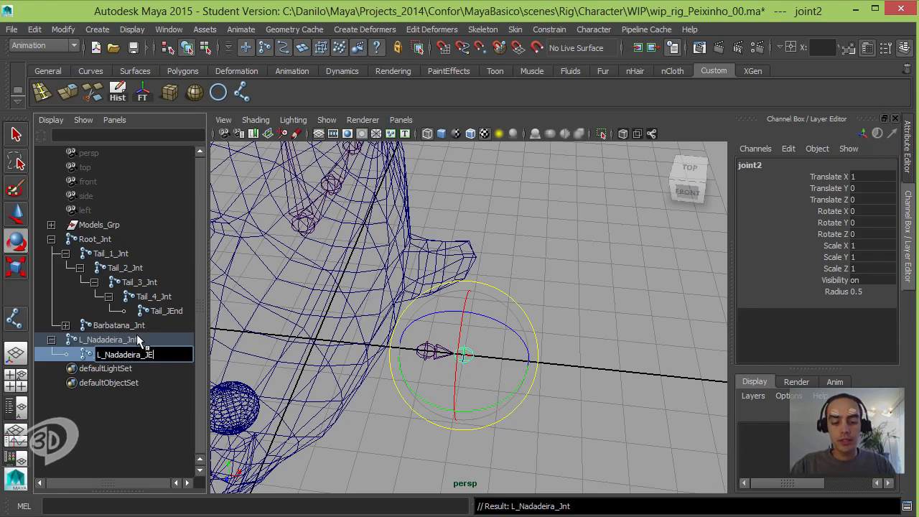
pyautogui.write('nd')
pyautogui.press('Return')
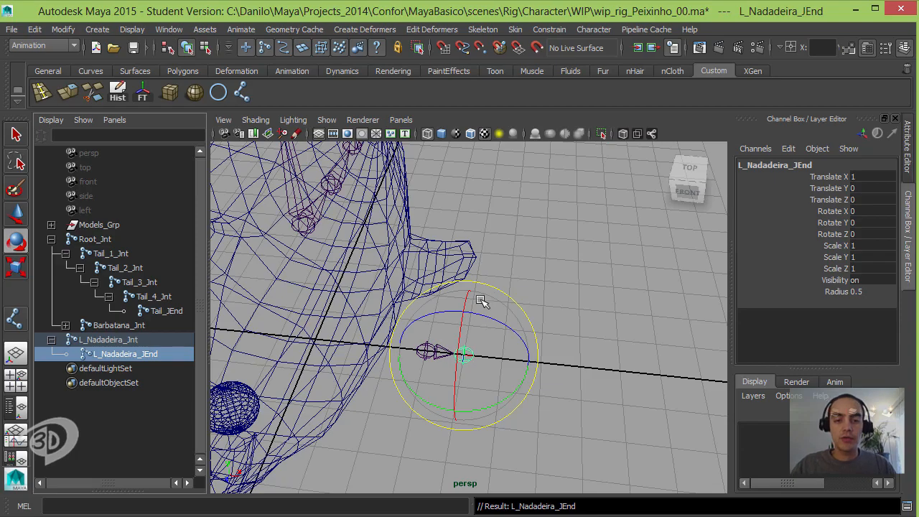
# Move L_Nadadeira_Jnt into the side fin at about Y 2.12, Z -1.17, and rotate it to about X -10, Y 27.5, Z -20.9
pyautogui.keyDown('alt'); pyautogui.moveTo(482, 301); pyautogui.dragTo(453, 287); pyautogui.keyUp('alt')
pyautogui.click(475, 267)
pyautogui.click(441, 368)
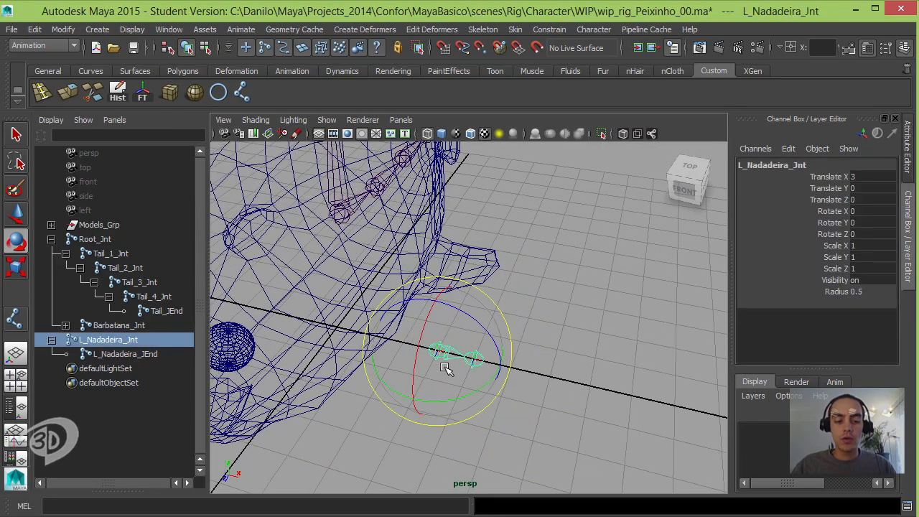
pyautogui.press('w')
pyautogui.keyDown('alt'); pyautogui.moveTo(455, 316); pyautogui.dragTo(495, 280); pyautogui.keyUp('alt')
pyautogui.press('e')
pyautogui.keyDown('alt'); pyautogui.moveTo(496, 280); pyautogui.dragTo(421, 282); pyautogui.keyUp('alt')
pyautogui.press('w')
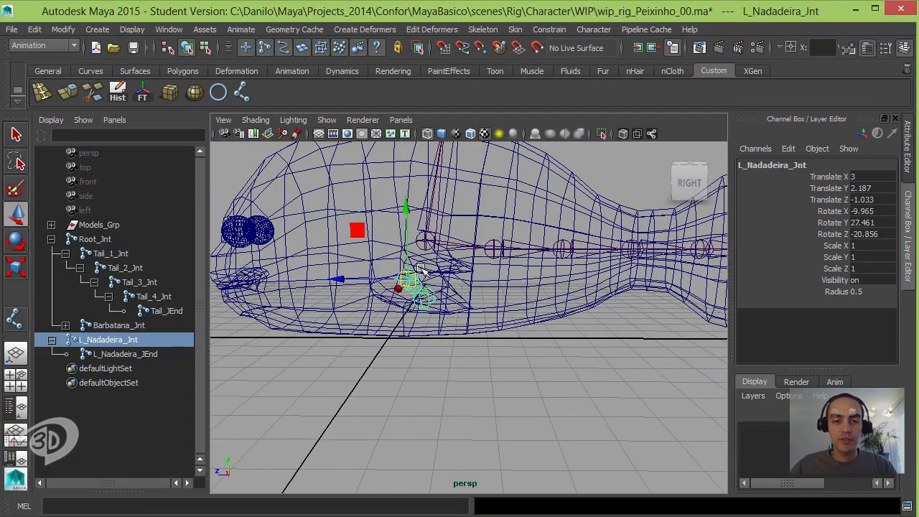
pyautogui.moveTo(409, 215); pyautogui.dragTo(409, 210)
pyautogui.keyDown('alt'); pyautogui.moveTo(410, 234); pyautogui.dragTo(353, 289); pyautogui.keyUp('alt')
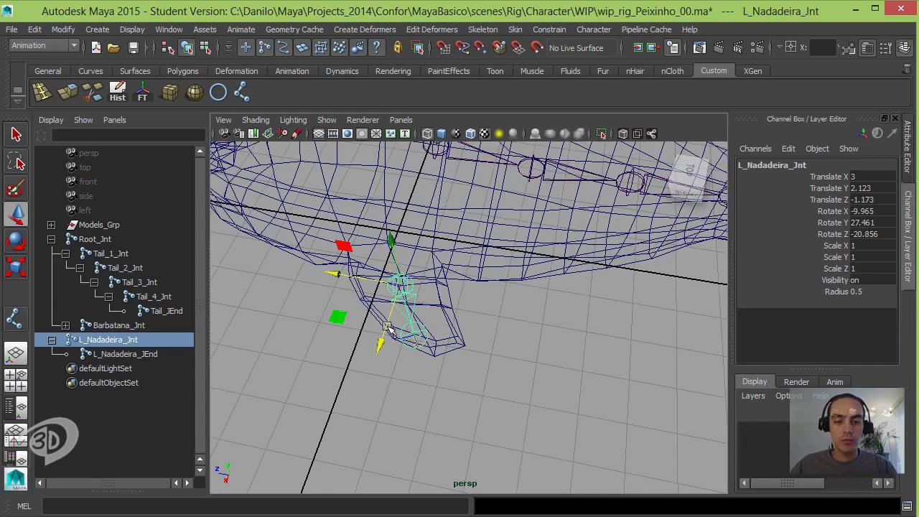
# Refine L_Nadadeira_Jnt inside the fin: rotate it to about X -10.9, Y 35.9, Z -22.7 and move it to about X 2.92, Y 1.98
pyautogui.press('e')
pyautogui.moveTo(388, 327); pyautogui.dragTo(486, 286)
pyautogui.press('w')
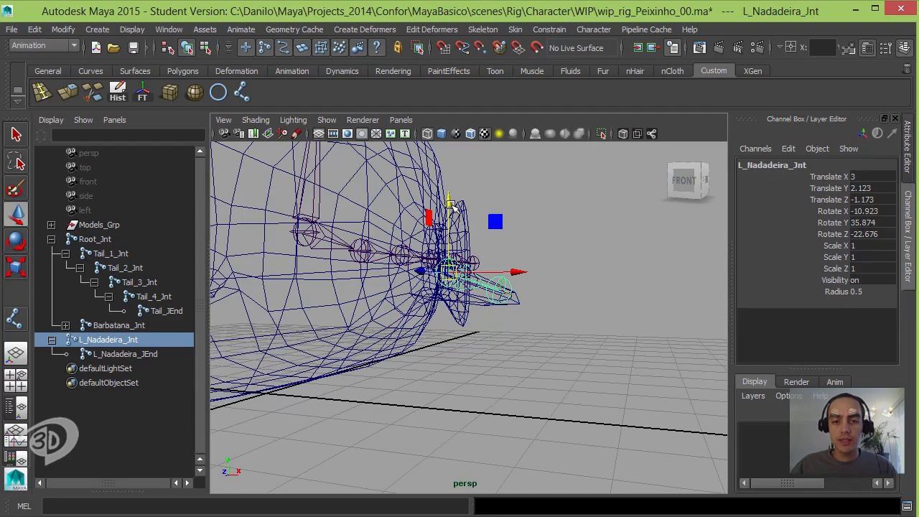
pyautogui.moveTo(452, 217); pyautogui.dragTo(452, 277)
pyautogui.keyDown('alt'); pyautogui.moveTo(508, 250); pyautogui.dragTo(521, 244); pyautogui.keyUp('alt')
pyautogui.moveTo(468, 218); pyautogui.dragTo(468, 223)
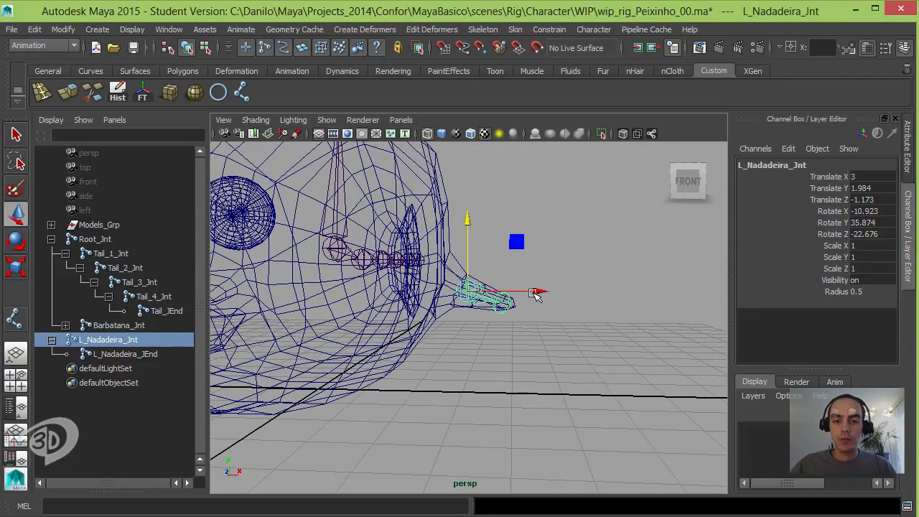
pyautogui.moveTo(538, 291); pyautogui.dragTo(748, 243)
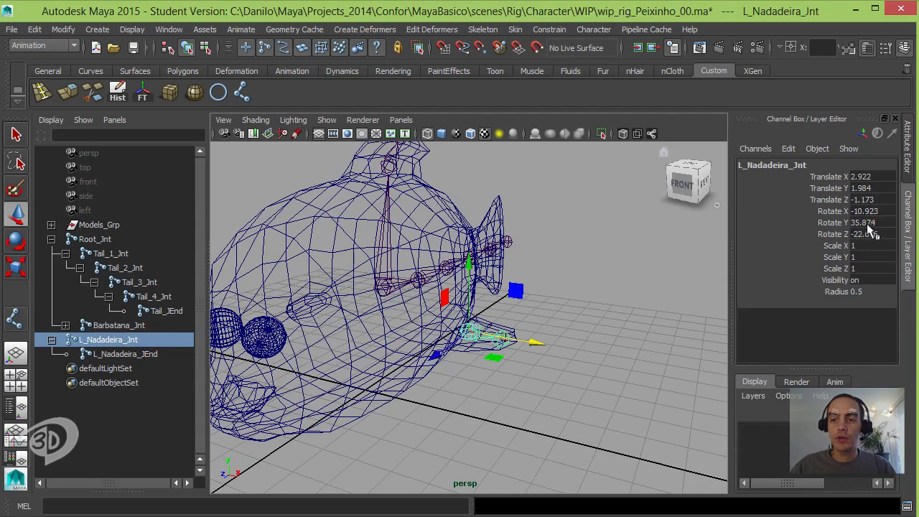
# Freeze the transformations of L_Nadadeira_Jnt and check its alignment with the side fin
pyautogui.click(144, 95)
pyautogui.scroll(3, 557, 309)
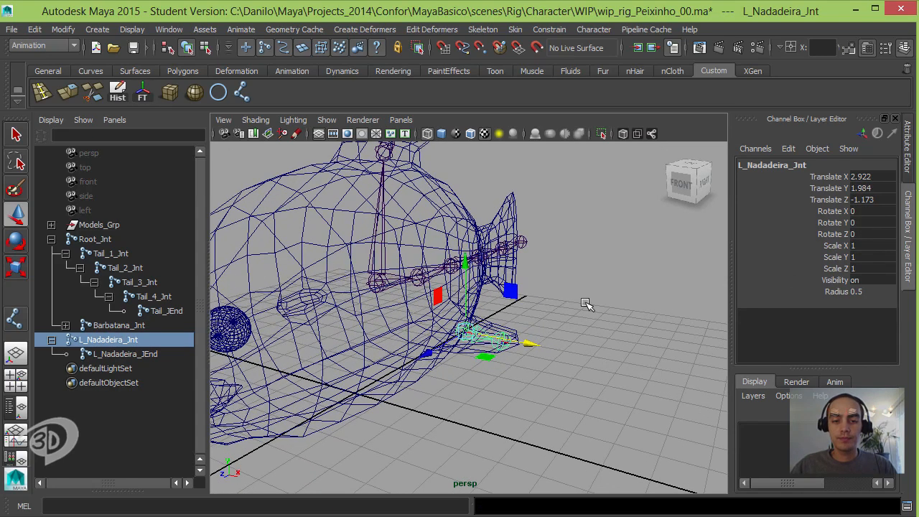
pyautogui.press('e')
pyautogui.scroll(3, 557, 309)
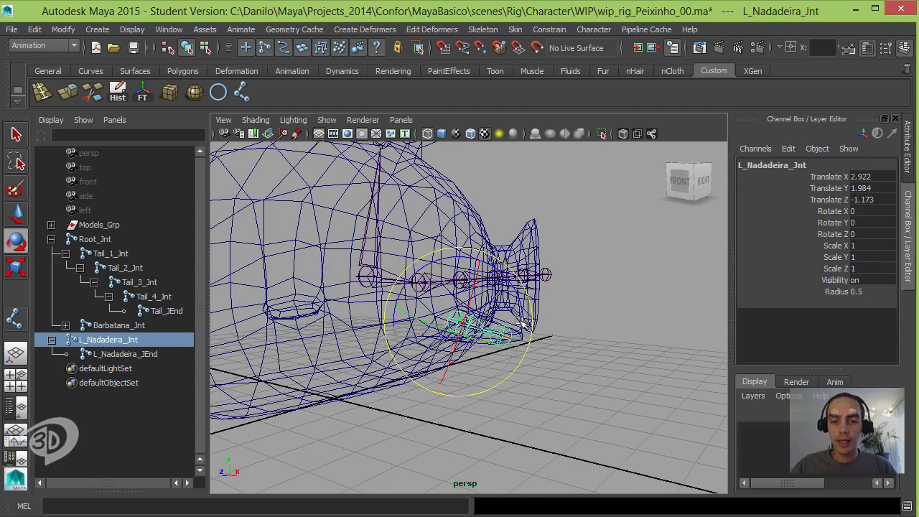
pyautogui.keyDown('alt'); pyautogui.moveTo(521, 321); pyautogui.dragTo(537, 341); pyautogui.keyUp('alt')
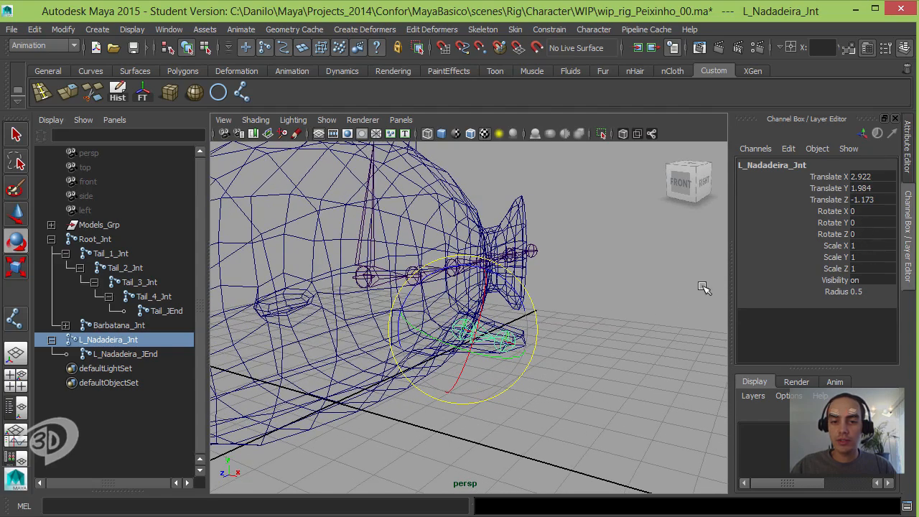
pyautogui.keyDown('alt'); pyautogui.moveTo(624, 314); pyautogui.dragTo(615, 311); pyautogui.keyUp('alt')
# Parent L_Nadadeira_Jnt under Root_Jnt
pyautogui.press('w')
pyautogui.moveTo(490, 324)
pyautogui.keyDown('alt'); pyautogui.mouseDown()
pyautogui.moveTo(472, 330)
pyautogui.moveTo(500, 328)
pyautogui.mouseUp(); pyautogui.keyUp('alt')
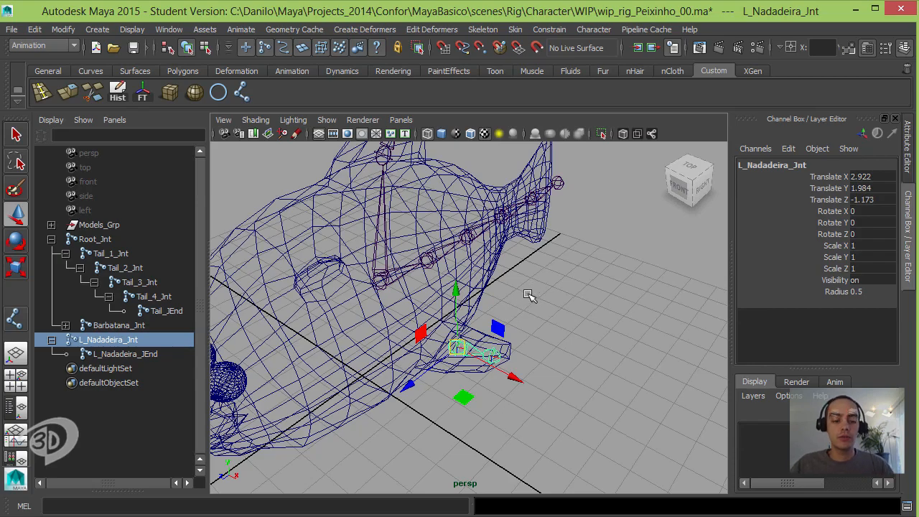
pyautogui.keyDown('alt'); pyautogui.moveTo(545, 294); pyautogui.dragTo(445, 235); pyautogui.keyUp('alt')
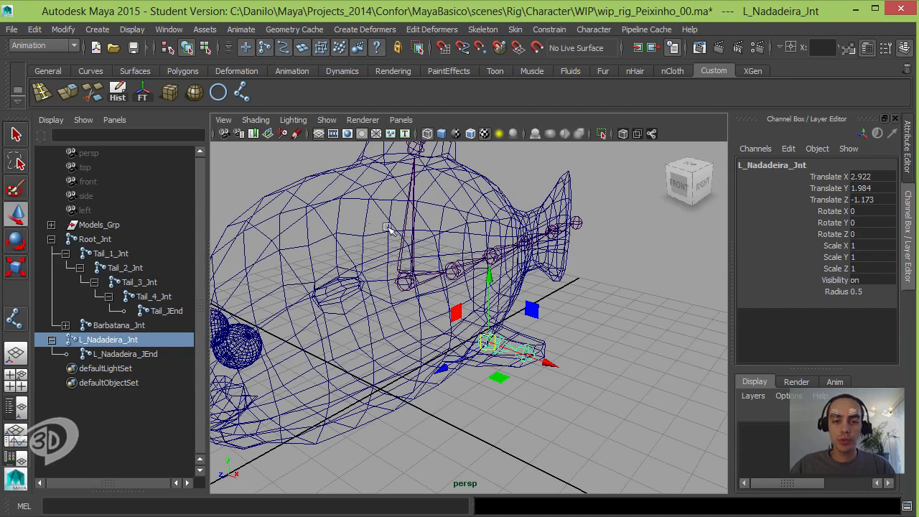
pyautogui.keyDown('shift'); pyautogui.click(403, 243); pyautogui.keyUp('shift')
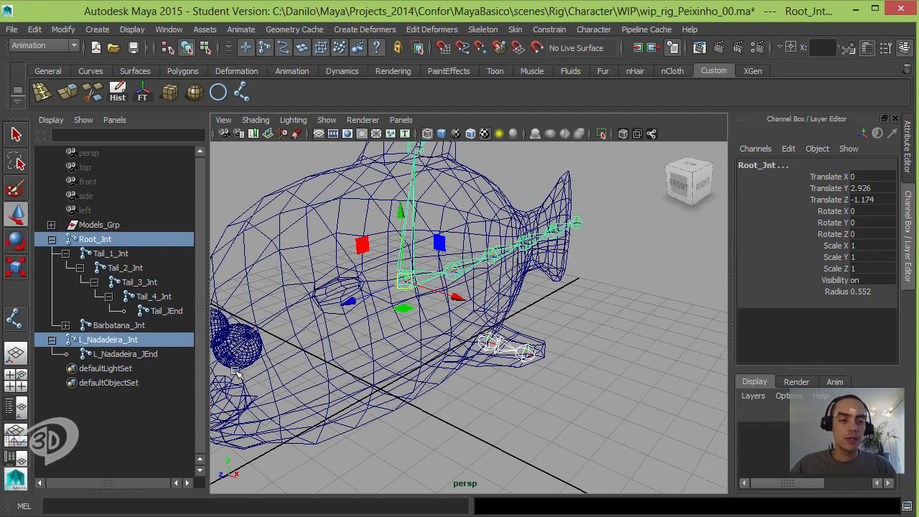
pyautogui.press('p')
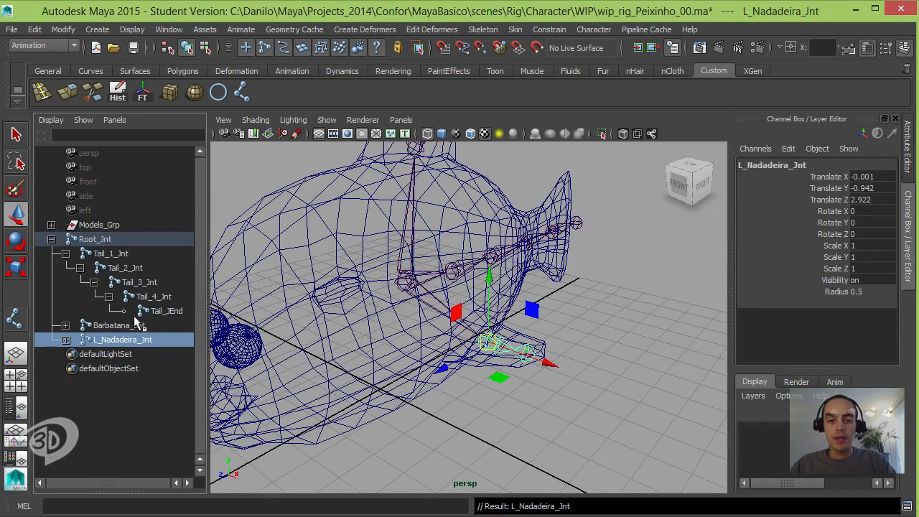
# Test-rotate the skeleton with the side fin chain parented to it, and undo the rotation
pyautogui.keyDown('alt'); pyautogui.moveTo(452, 271); pyautogui.dragTo(431, 280); pyautogui.keyUp('alt')
pyautogui.click(387, 278)
pyautogui.click(424, 310)
pyautogui.press('e')
pyautogui.hotkey('ctrl', 'z')
# Select L_Nadadeira_Jnt and open the Mirror Joint options, keeping the fish and its side fins in view
pyautogui.keyDown('alt'); pyautogui.moveTo(492, 300); pyautogui.dragTo(445, 294); pyautogui.keyUp('alt')
pyautogui.keyDown('alt'); pyautogui.moveTo(445, 293); pyautogui.dragTo(449, 352, button='right'); pyautogui.keyUp('alt')
pyautogui.keyDown('alt'); pyautogui.moveTo(405, 302); pyautogui.dragTo(466, 305); pyautogui.keyUp('alt')
pyautogui.click(542, 328)
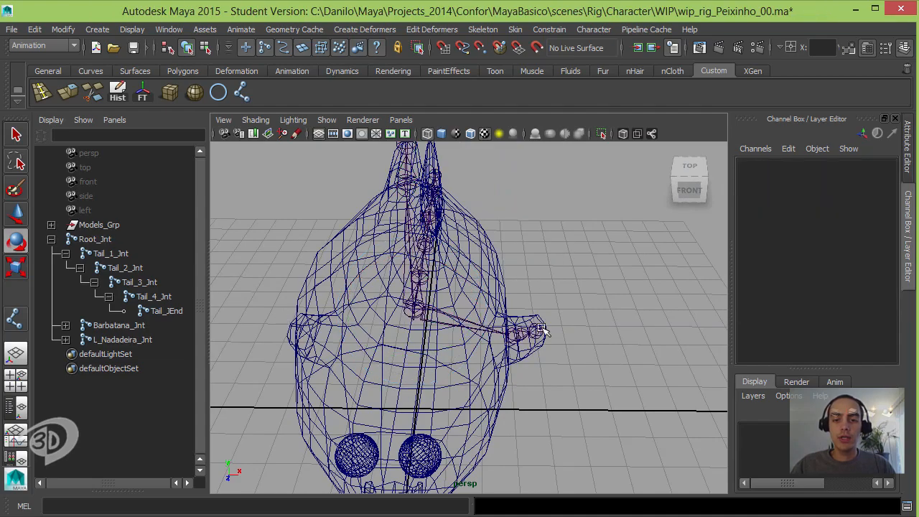
pyautogui.click(519, 331)
pyautogui.keyDown('alt'); pyautogui.moveTo(519, 332); pyautogui.dragTo(494, 177); pyautogui.keyUp('alt')
pyautogui.click(483, 29)
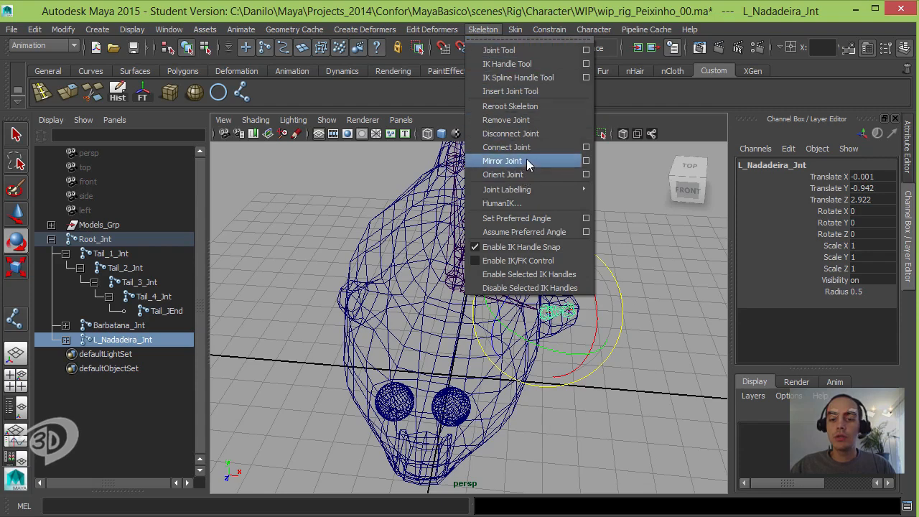
pyautogui.click(586, 160)
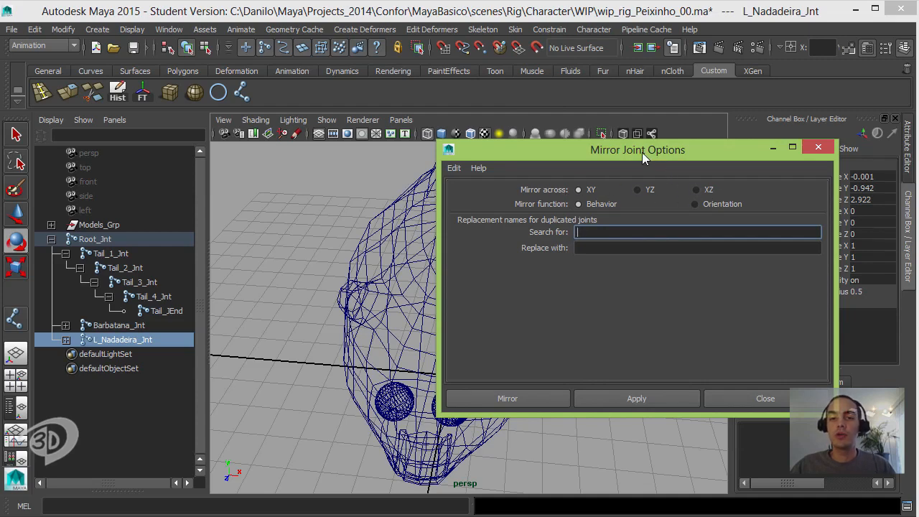
pyautogui.moveTo(642, 153); pyautogui.dragTo(700, 21)
# Try to mirror L_Nadadeira_Jnt across the XY plane with the Behavior function, and undo the mirror
pyautogui.click(692, 266)
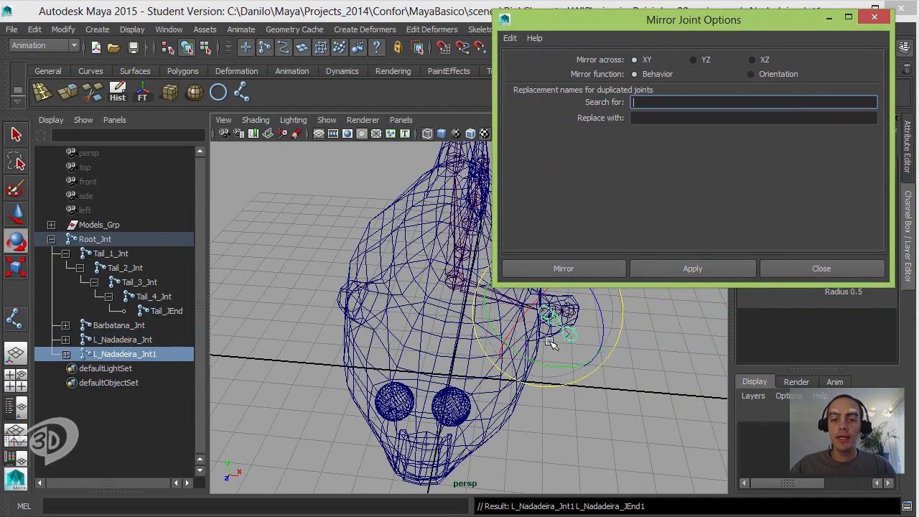
pyautogui.keyDown('alt'); pyautogui.moveTo(575, 337); pyautogui.dragTo(491, 354); pyautogui.keyUp('alt')
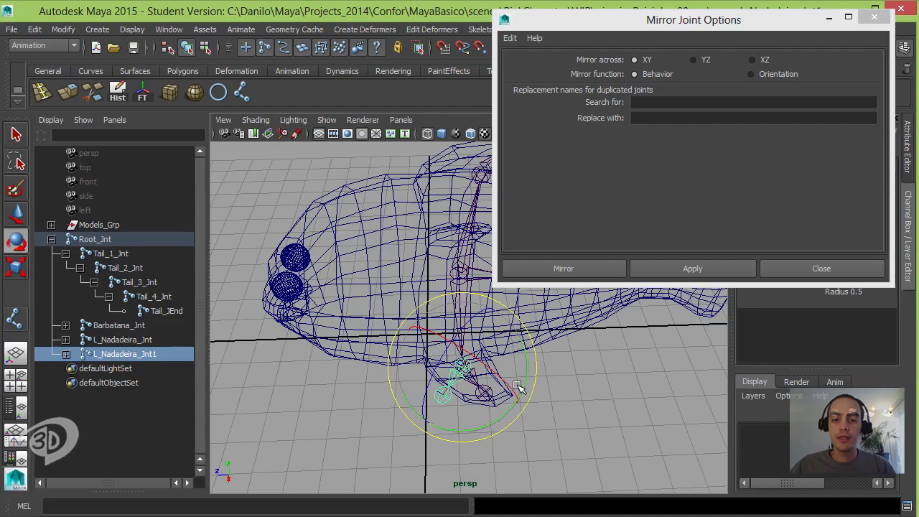
pyautogui.hotkey('ctrl', 'z')
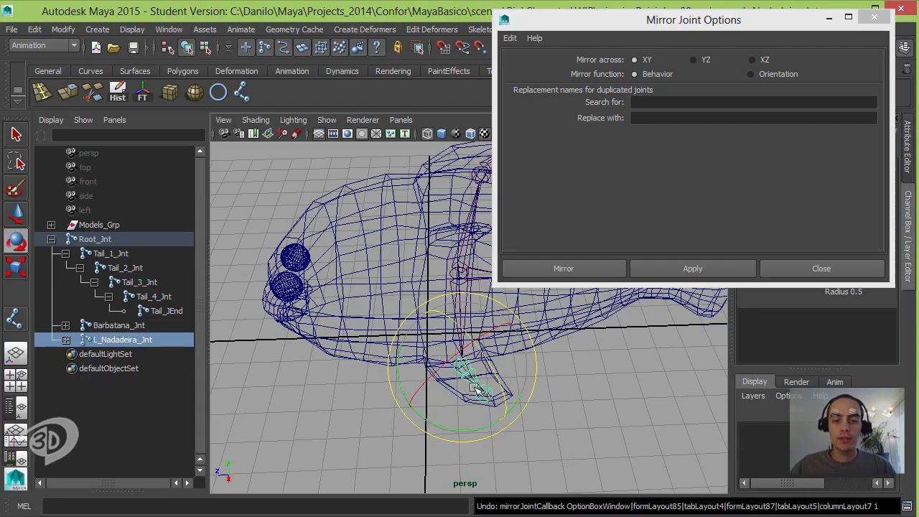
# Mirror L_Nadadeira_Jnt across the YZ plane with Behavior, replacing L_ with R_ in the names, and expand the mirrored chain in the hierarchy
pyautogui.keyDown('alt'); pyautogui.moveTo(513, 380); pyautogui.dragTo(389, 388); pyautogui.keyUp('alt')
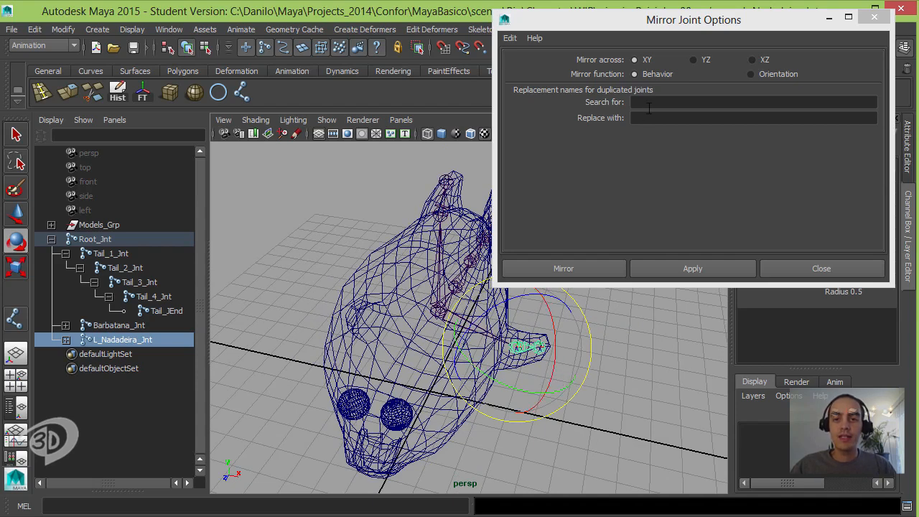
pyautogui.click(692, 60)
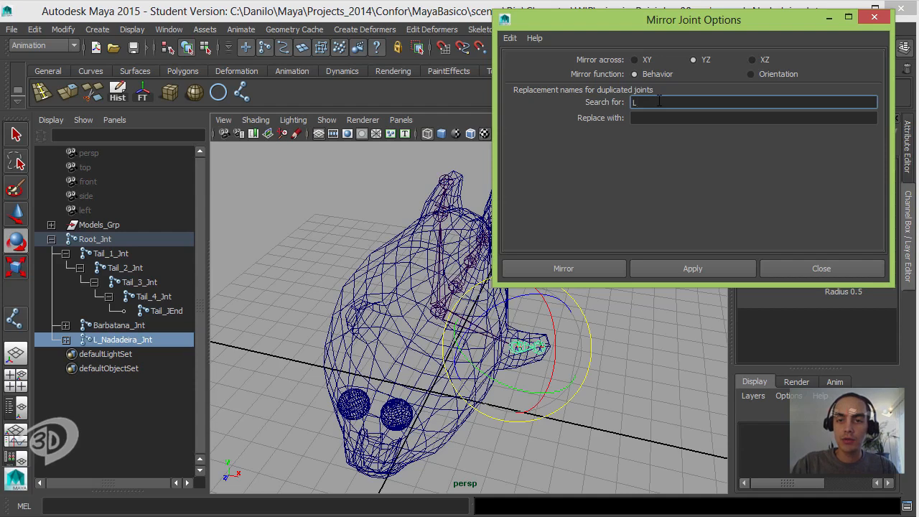
pyautogui.press('Tab')
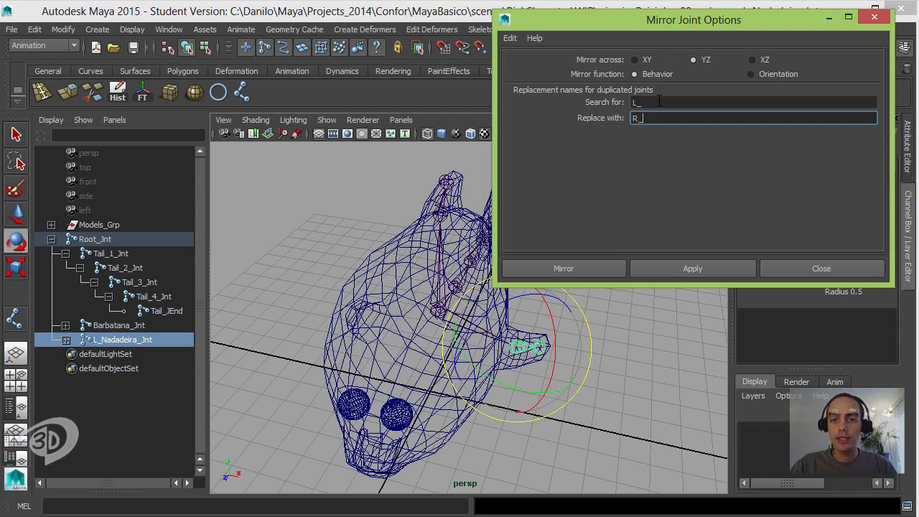
pyautogui.click(679, 268)
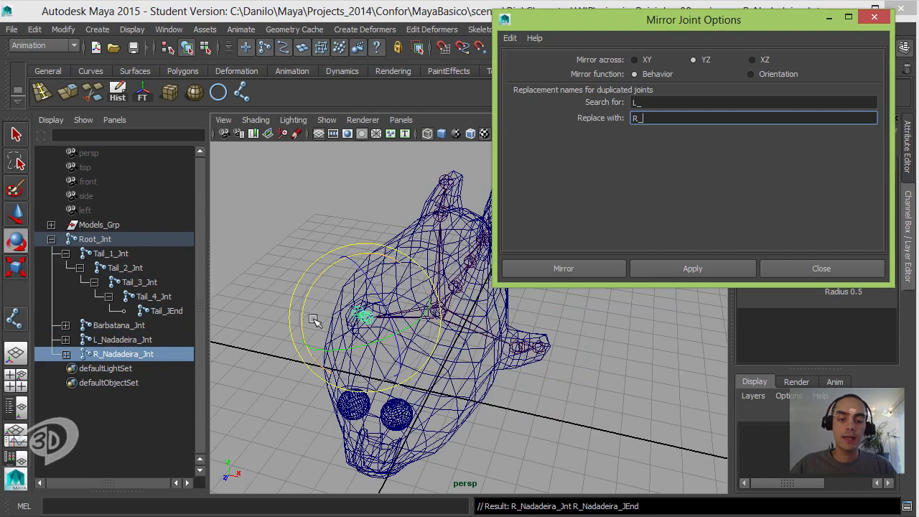
pyautogui.keyDown('alt'); pyautogui.moveTo(314, 320); pyautogui.dragTo(526, 324); pyautogui.keyUp('alt')
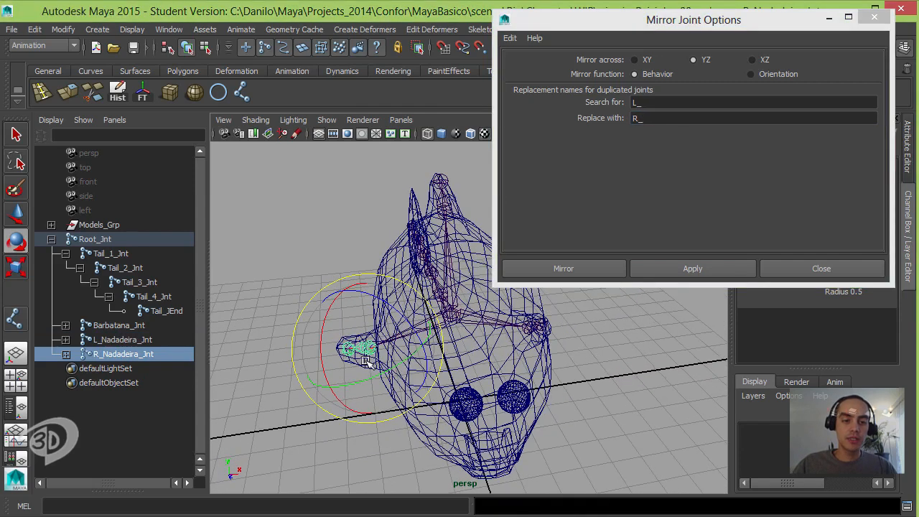
pyautogui.click(66, 354)
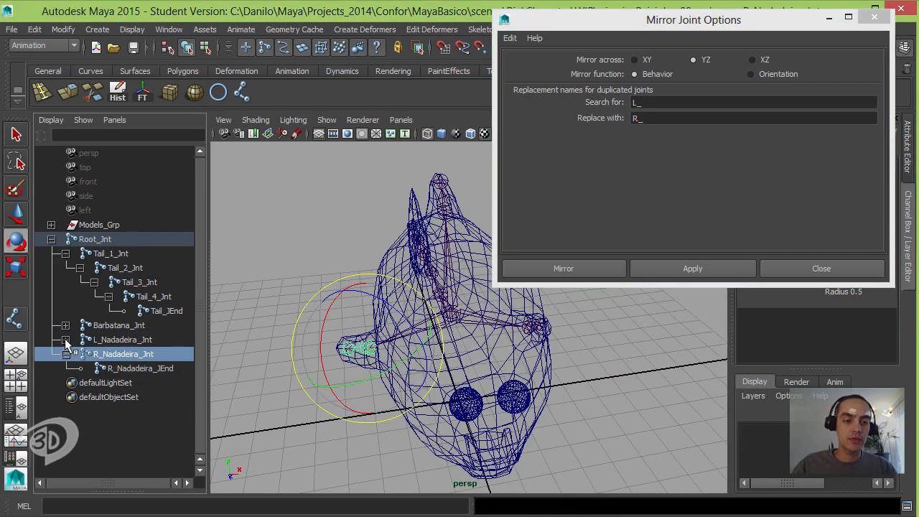
# Expand L_Nadadeira_Jnt in the hierarchy, examine the mirrored side fin joints from several angles, and close the Mirror Joint options
pyautogui.click(66, 338)
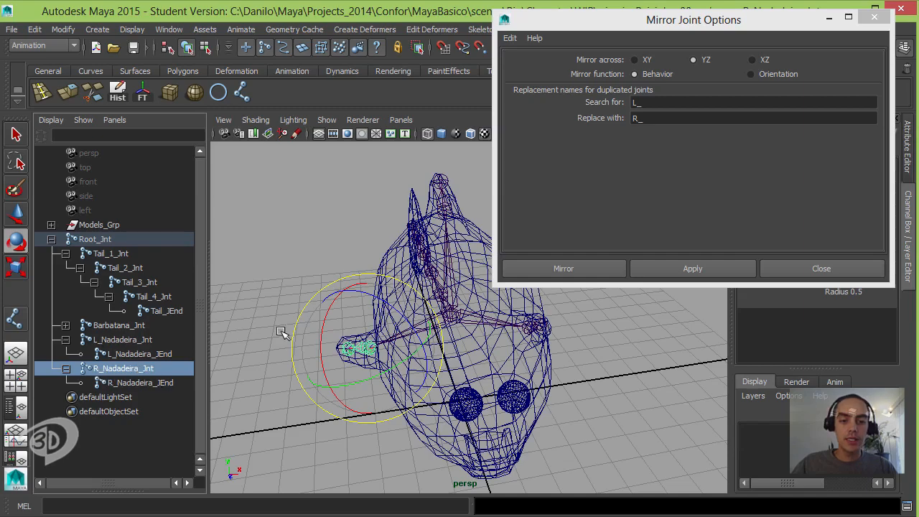
pyautogui.click(313, 236)
pyautogui.keyDown('alt'); pyautogui.moveTo(313, 237); pyautogui.dragTo(481, 307); pyautogui.keyUp('alt')
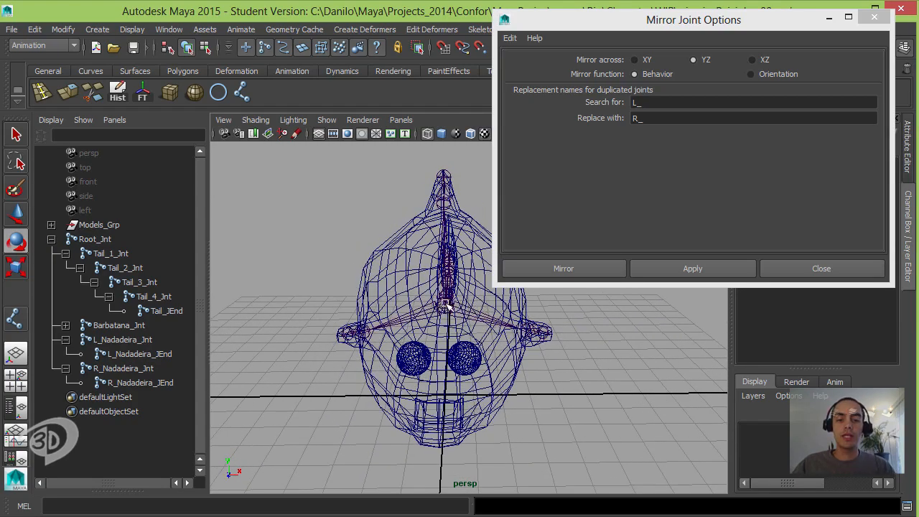
pyautogui.click(445, 305)
pyautogui.click(316, 362)
pyautogui.keyDown('alt'); pyautogui.moveTo(316, 363); pyautogui.dragTo(495, 283); pyautogui.keyUp('alt')
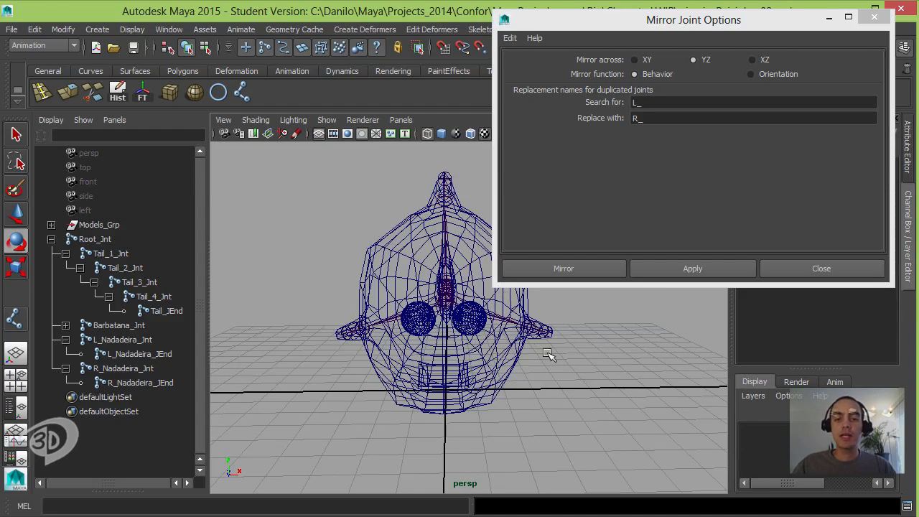
pyautogui.keyDown('alt'); pyautogui.moveTo(547, 354); pyautogui.dragTo(501, 331); pyautogui.keyUp('alt')
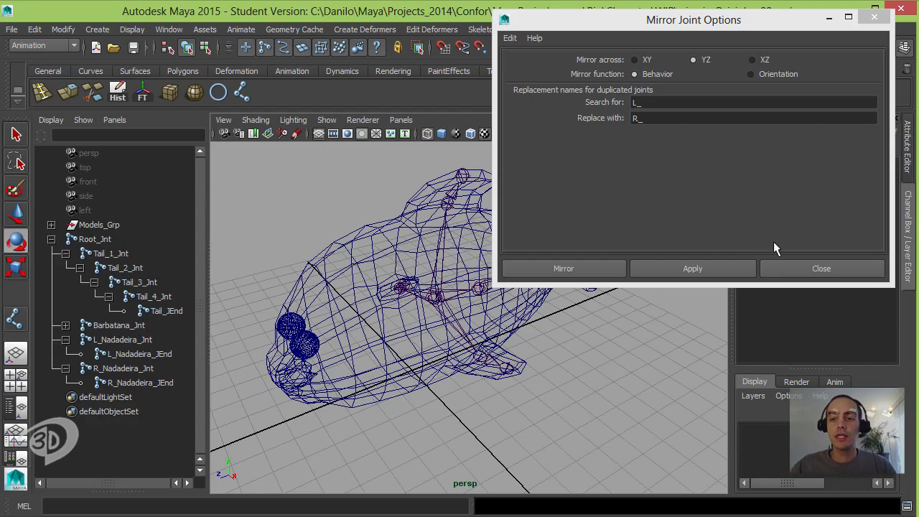
pyautogui.click(804, 269)
pyautogui.keyDown('alt'); pyautogui.moveTo(437, 333); pyautogui.dragTo(455, 302); pyautogui.keyUp('alt')
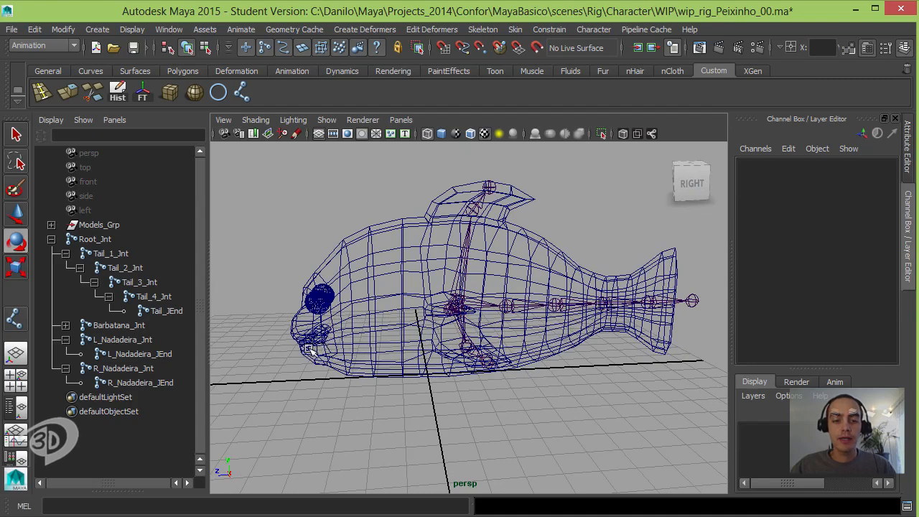
pyautogui.keyDown('alt'); pyautogui.moveTo(321, 350); pyautogui.dragTo(433, 320); pyautogui.keyUp('alt')
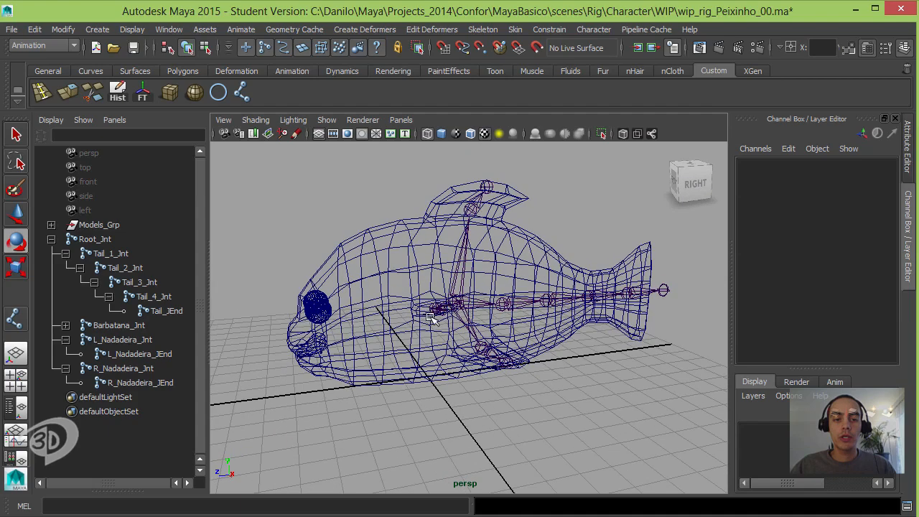
# In the side view, create a horizontal chain of three joints snapped to the grid, one unit apart, in front of the fish's mouth
pyautogui.press('space')
pyautogui.moveTo(392, 361); pyautogui.dragTo(445, 356)
pyautogui.keyDown('alt'); pyautogui.moveTo(405, 325); pyautogui.dragTo(472, 306, button='middle'); pyautogui.keyUp('alt')
pyautogui.scroll(1, 472, 304)
pyautogui.click(241, 90)
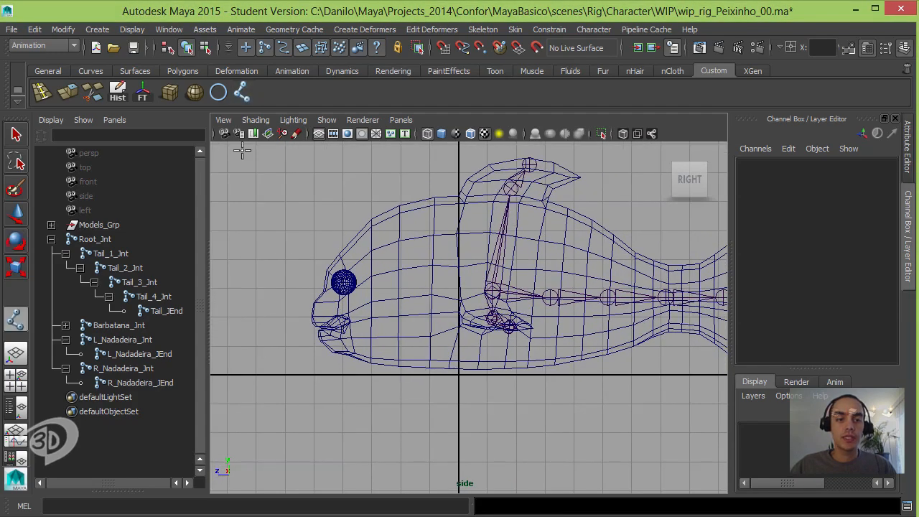
pyautogui.click(284, 345)
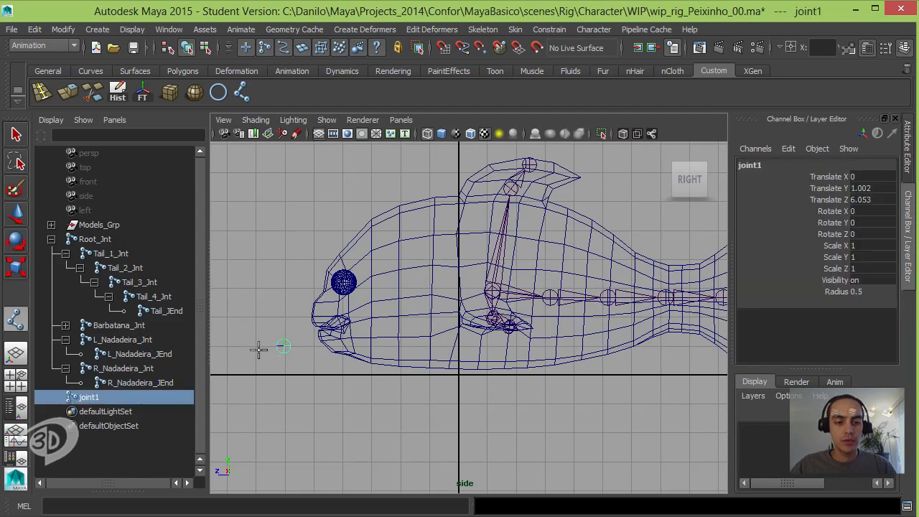
pyautogui.hotkey('ctrl', 'z')
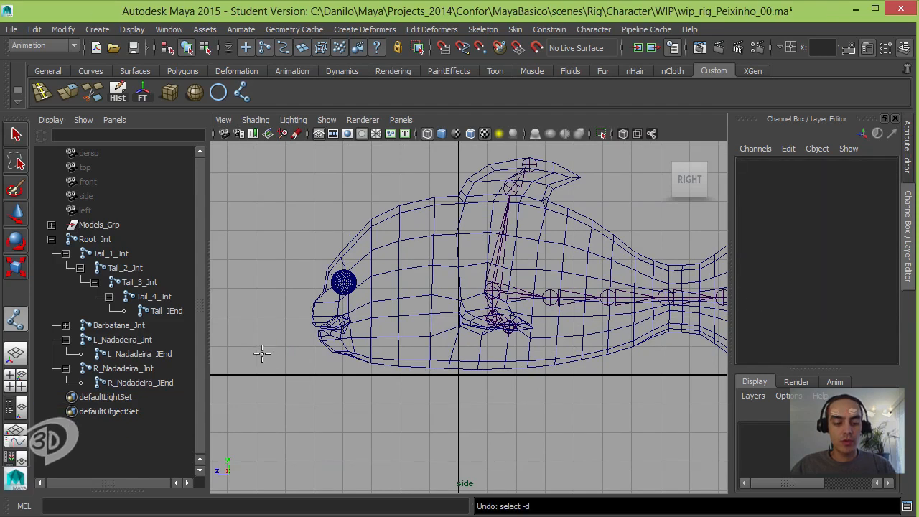
pyautogui.press('x')
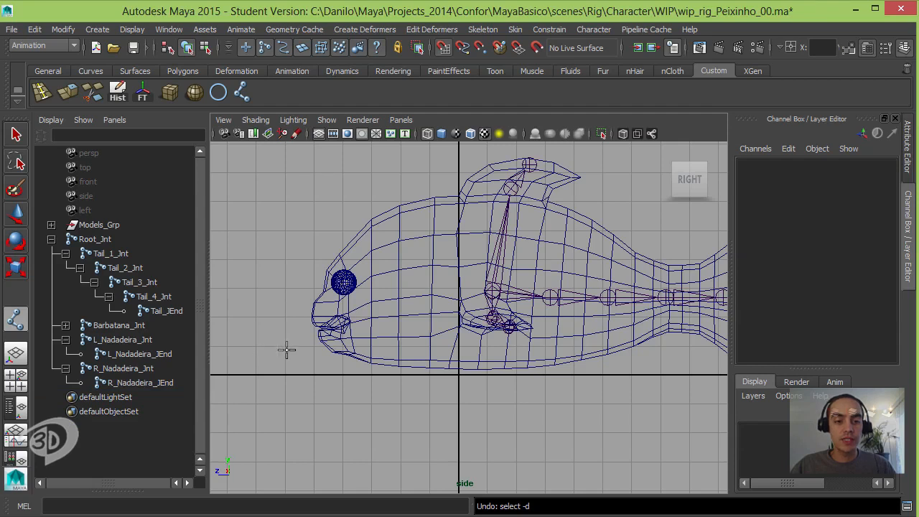
pyautogui.click(286, 350)
pyautogui.click(254, 349)
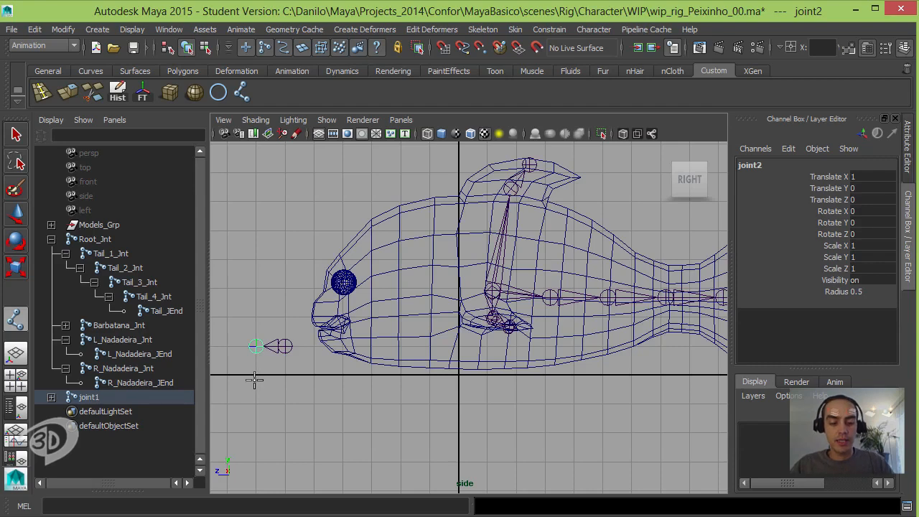
pyautogui.press('x')
pyautogui.click(227, 347)
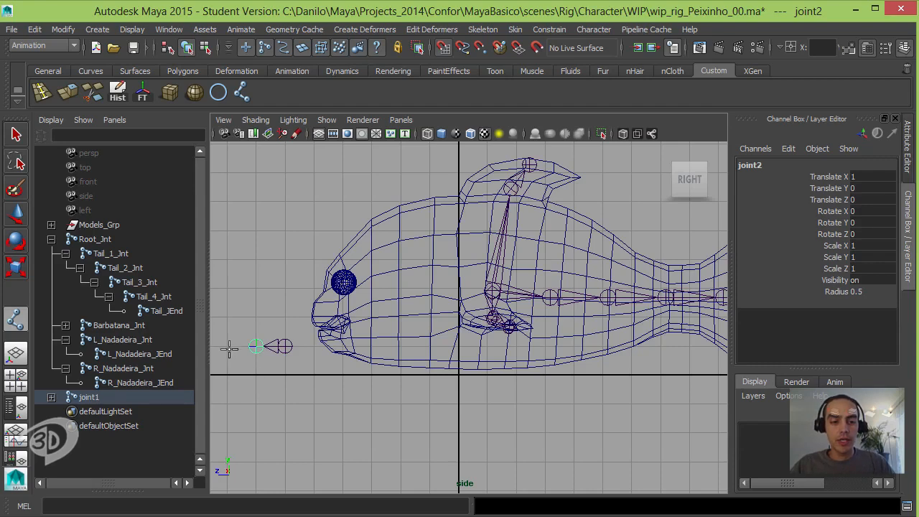
pyautogui.press('Return')
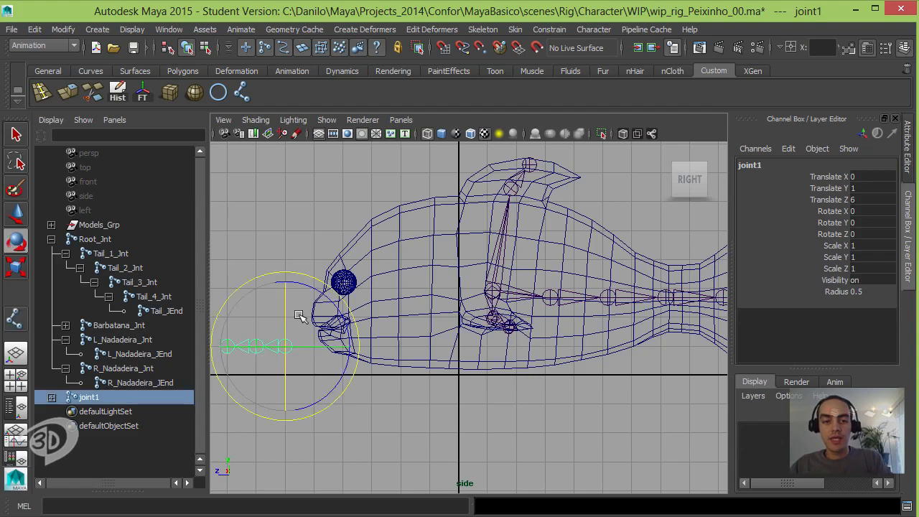
# Move the new chain's first joint into the head at about Y 2.6, Z 2, and its second joint to the back of the mouth
pyautogui.press('w')
pyautogui.moveTo(290, 347); pyautogui.dragTo(345, 327)
pyautogui.click(373, 297)
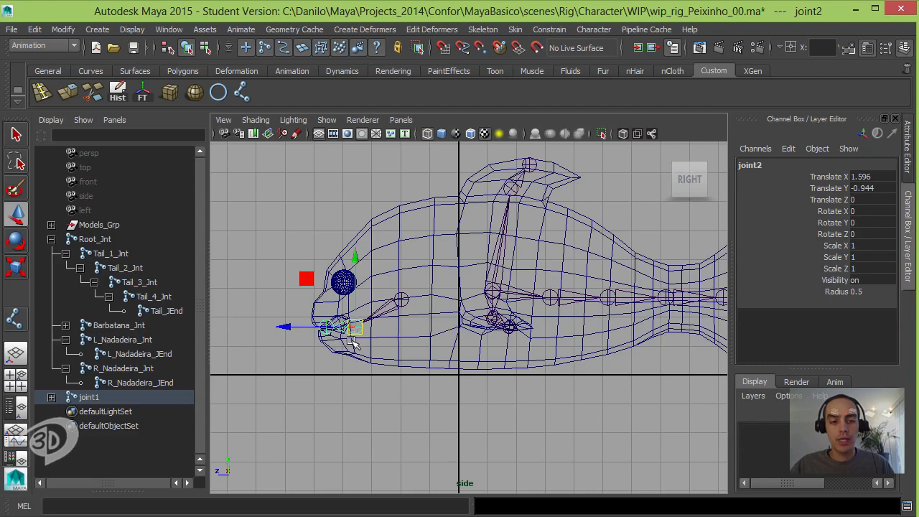
pyautogui.click(355, 343)
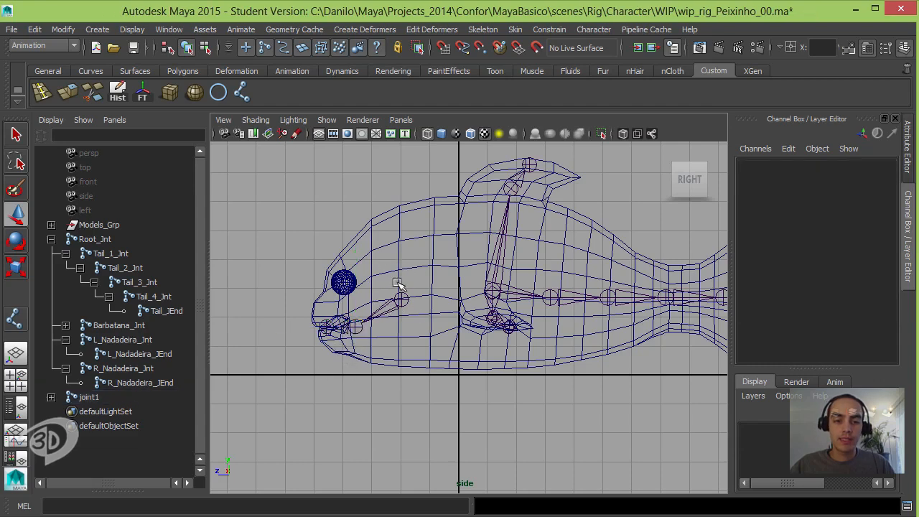
# Expand the new chain in the hierarchy and rename its first joint as Head_Jnt
pyautogui.click(58, 397)
pyautogui.click(52, 397)
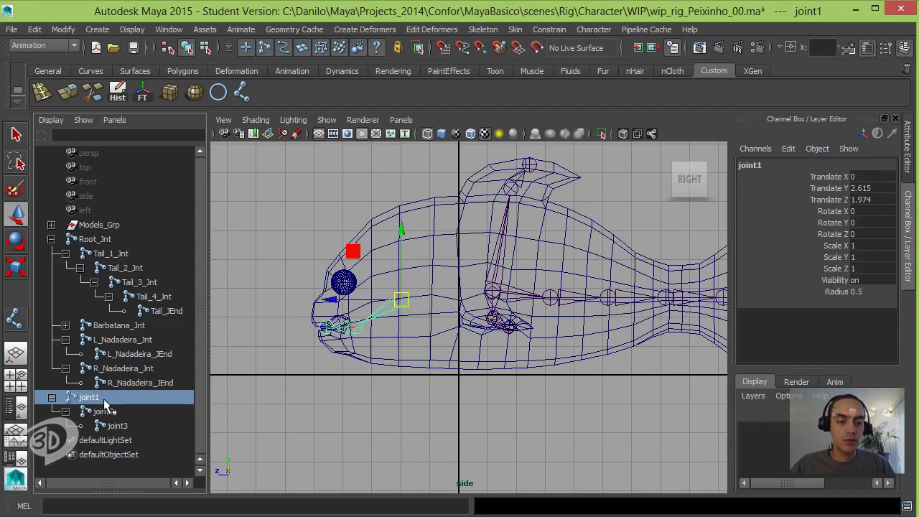
pyautogui.doubleClick(93, 397)
pyautogui.write('Head')
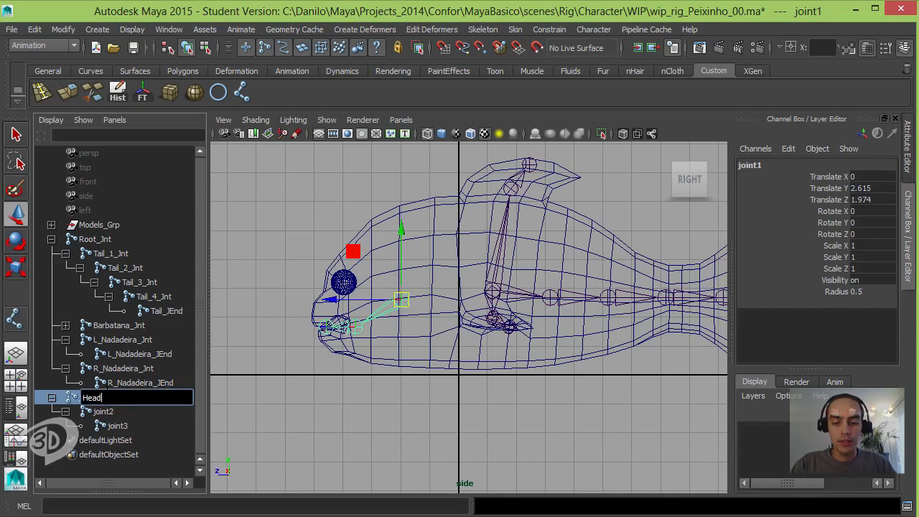
pyautogui.write('_Jnt')
pyautogui.press('Return')
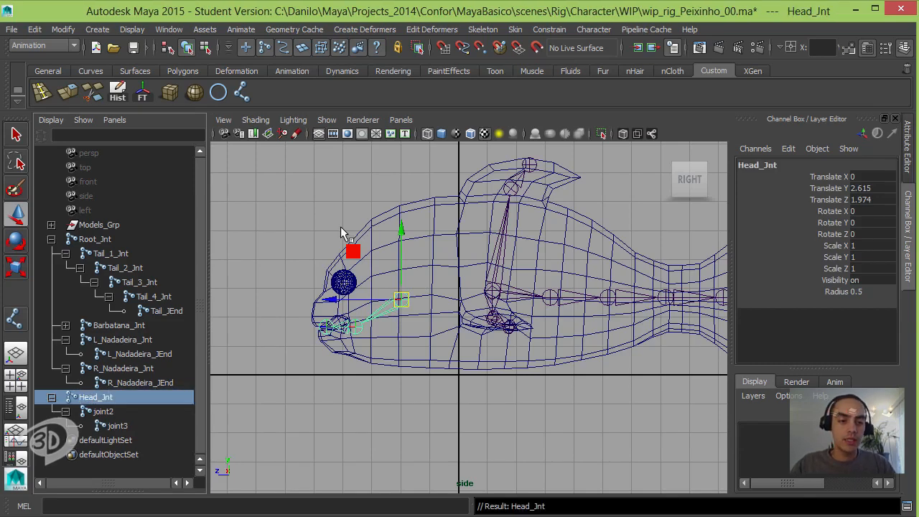
# Rename the second joint of the head chain as Jaw_Jnt and the last joint as Jaw_JEnd
pyautogui.doubleClick(123, 409)
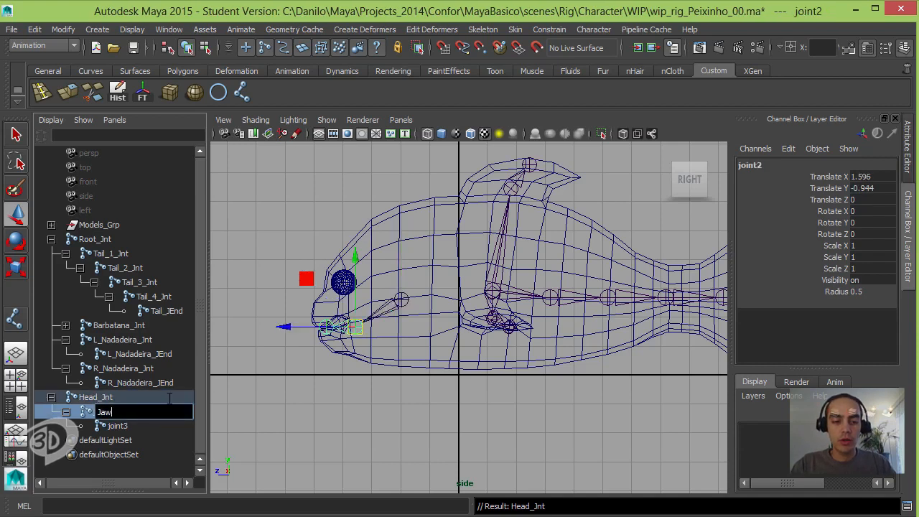
pyautogui.write('Jaw_J')
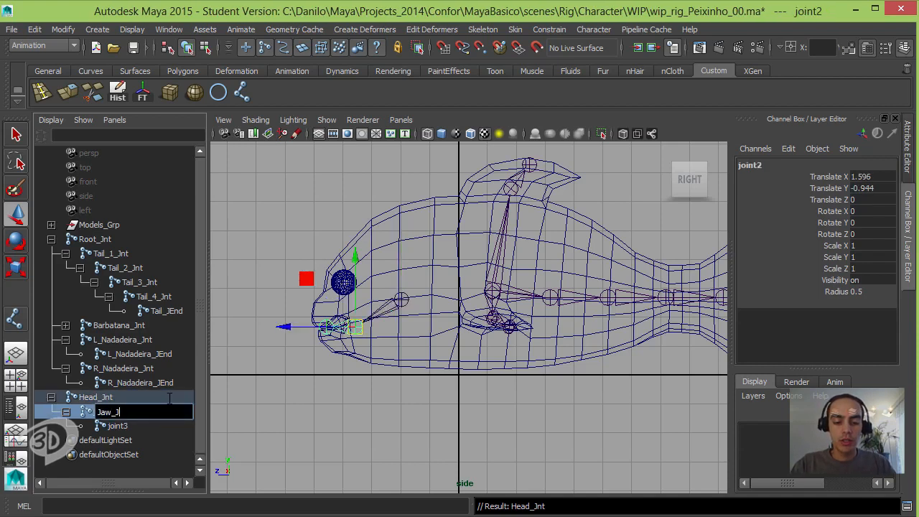
pyautogui.write('nt')
pyautogui.press('Return')
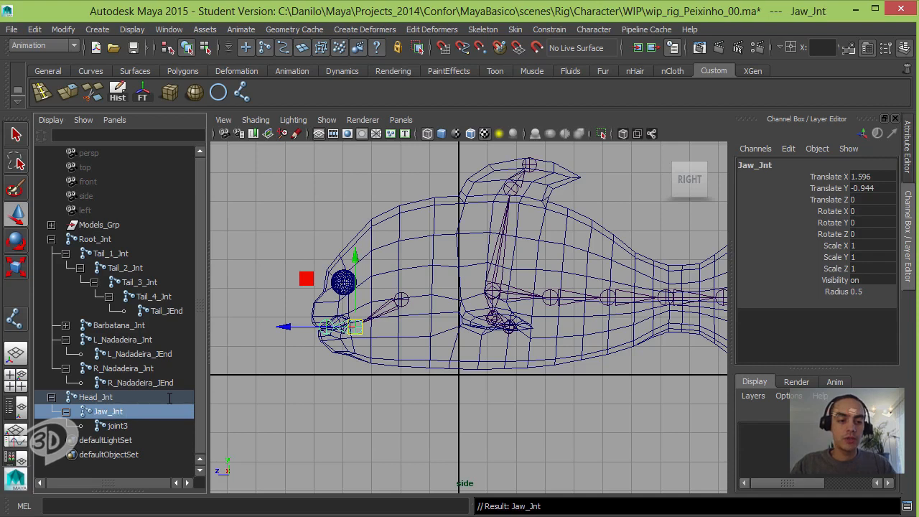
pyautogui.doubleClick(119, 426)
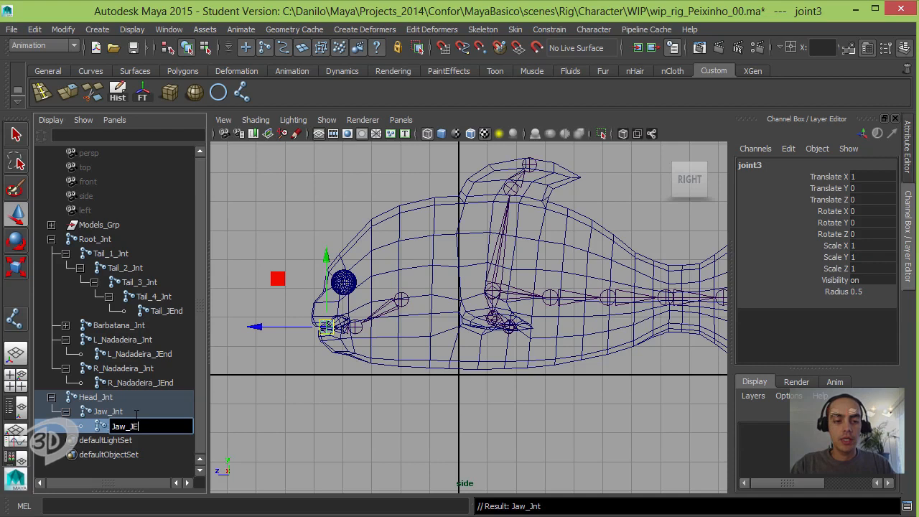
pyautogui.write('nd')
pyautogui.press('Return')
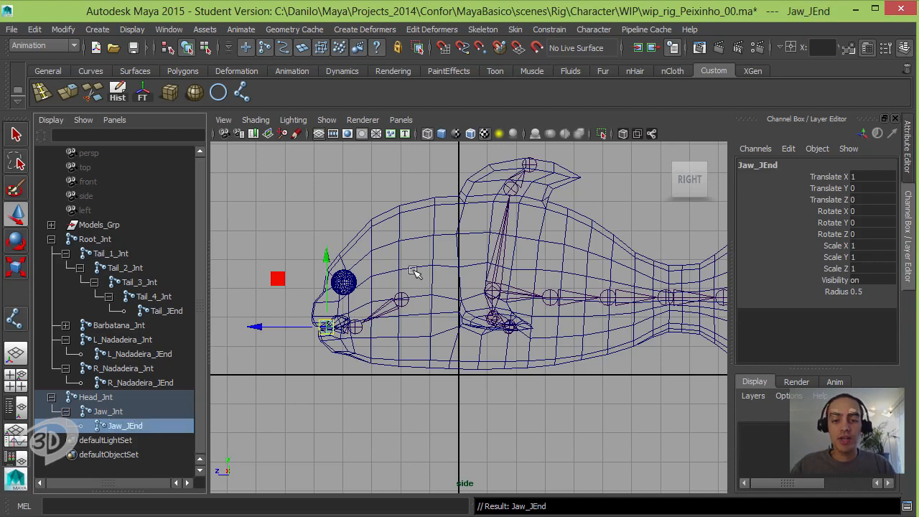
# Parent Head_Jnt to Root_Jnt
pyautogui.click(110, 395)
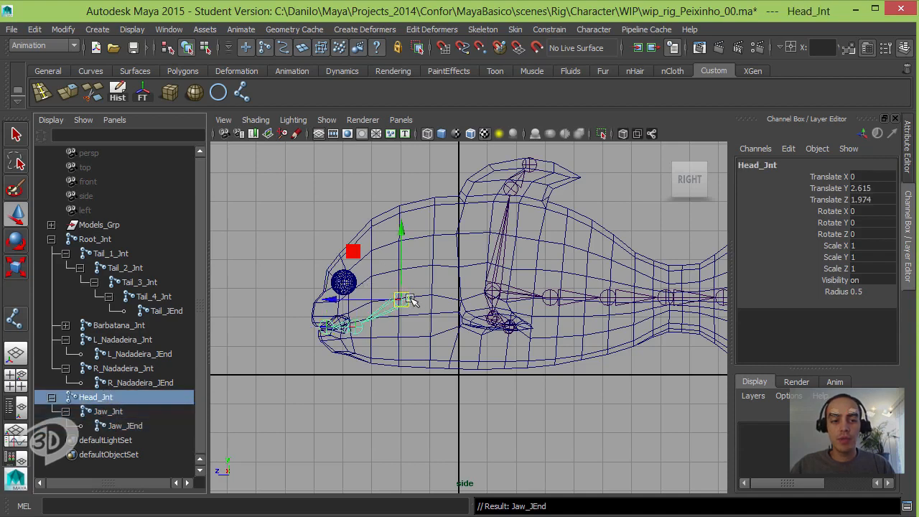
pyautogui.click(507, 269)
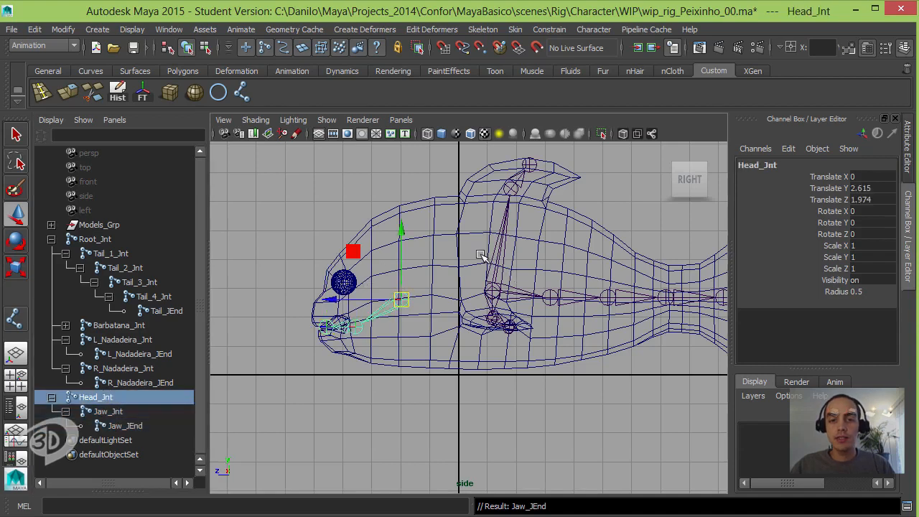
pyautogui.keyDown('shift'); pyautogui.click(521, 266); pyautogui.keyUp('shift')
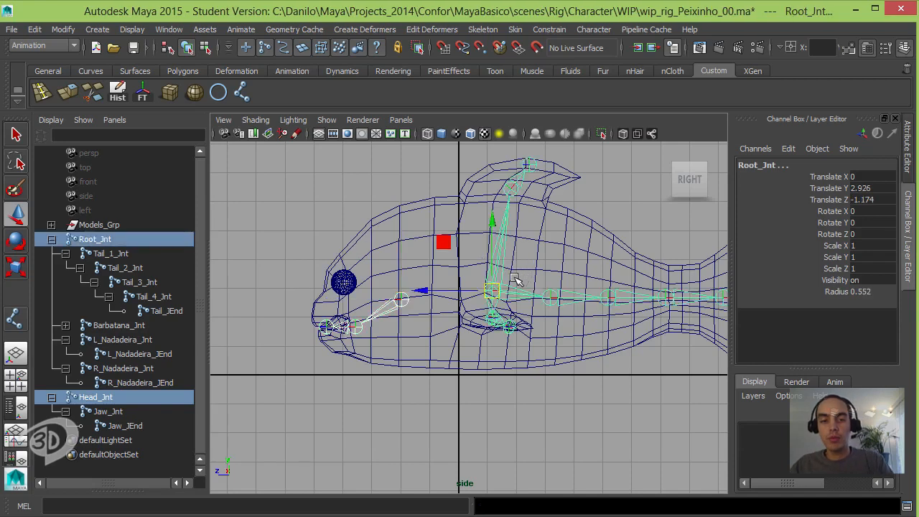
pyautogui.press('p')
pyautogui.click(441, 302)
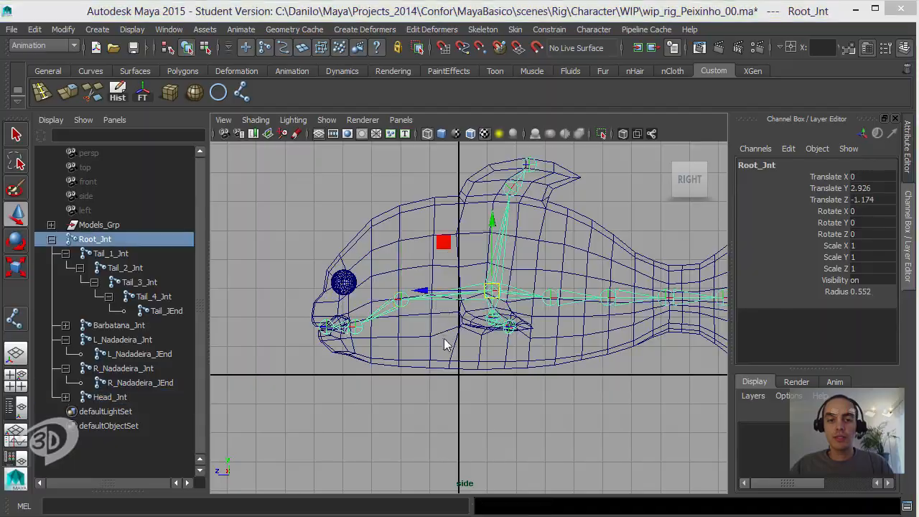
# Switch to the perspective view and hide the body mesh Corpo_Geo to examine the complete skeleton
pyautogui.press('space')
pyautogui.moveTo(442, 340); pyautogui.dragTo(499, 324)
pyautogui.scroll(-4, 499, 324)
pyautogui.click(584, 287)
pyautogui.keyDown('alt'); pyautogui.moveTo(585, 289); pyautogui.dragTo(523, 273); pyautogui.keyUp('alt')
pyautogui.click(545, 302)
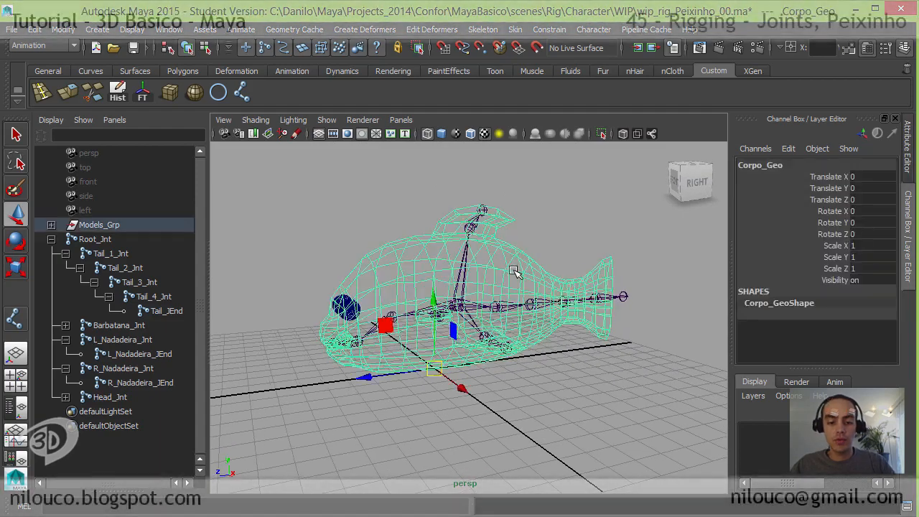
pyautogui.hotkey('ctrl', 'h')
pyautogui.keyDown('alt'); pyautogui.moveTo(554, 309); pyautogui.dragTo(595, 291); pyautogui.keyUp('alt')
pyautogui.keyDown('alt'); pyautogui.moveTo(500, 308); pyautogui.dragTo(540, 176); pyautogui.keyUp('alt')
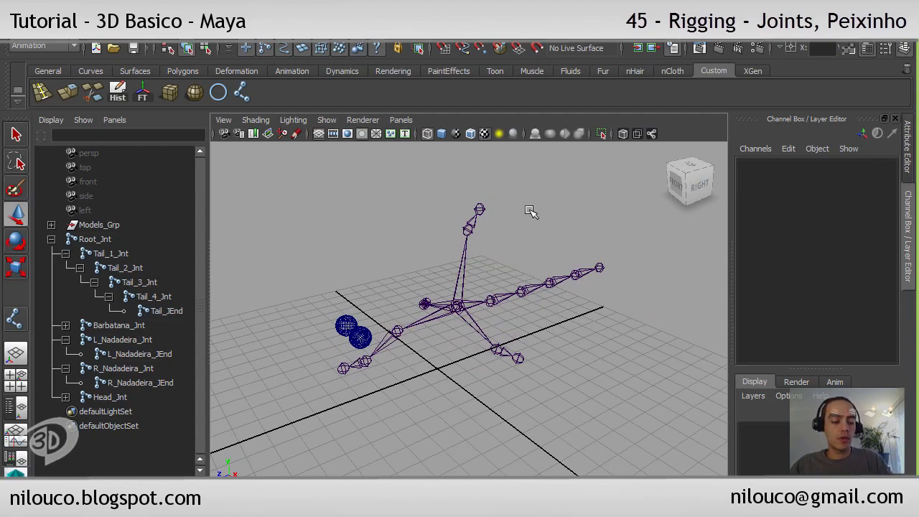
# Show the hidden body mesh again and examine how the skeleton sits inside the fish
pyautogui.hotkey('ctrl', 'shift', 'h')
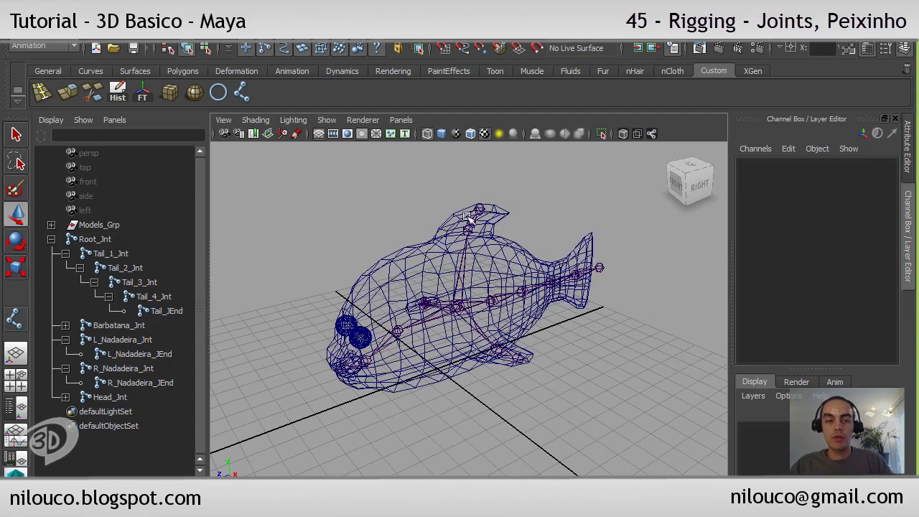
pyautogui.keyDown('alt'); pyautogui.moveTo(469, 218); pyautogui.dragTo(452, 310); pyautogui.keyUp('alt')
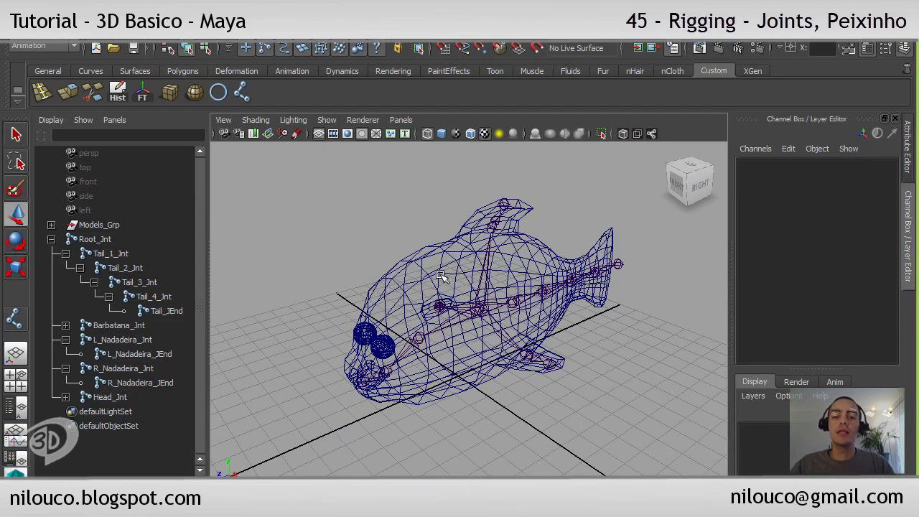
pyautogui.keyDown('alt'); pyautogui.moveTo(456, 314); pyautogui.dragTo(535, 289); pyautogui.keyUp('alt')
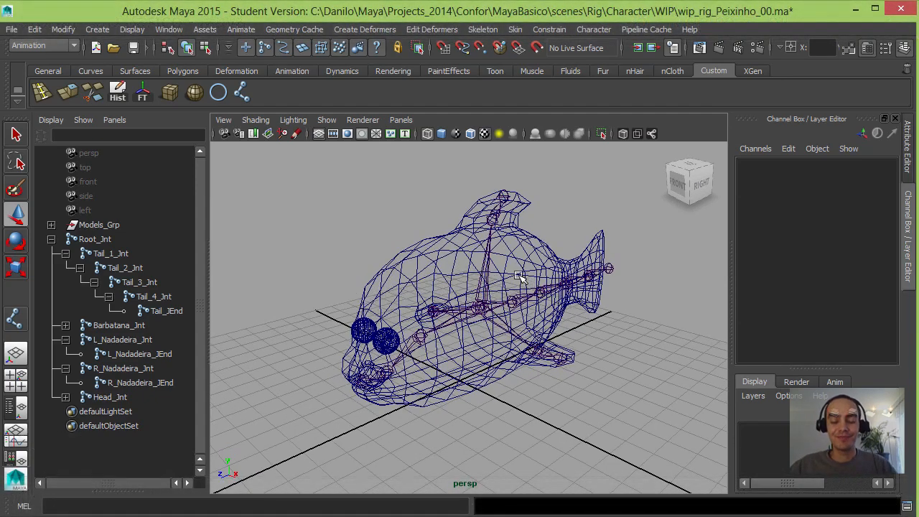